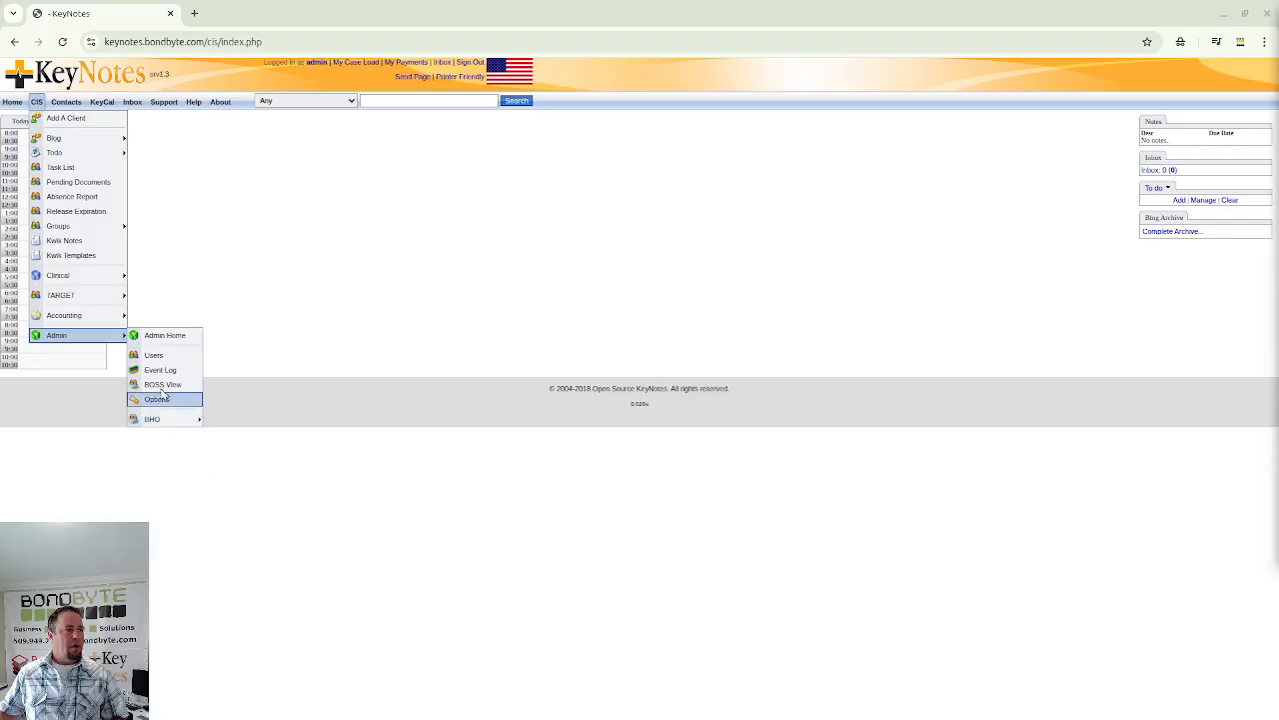
- From Admin Home, open the New Organization agency profile and switch it to edit mode
click(160, 336)
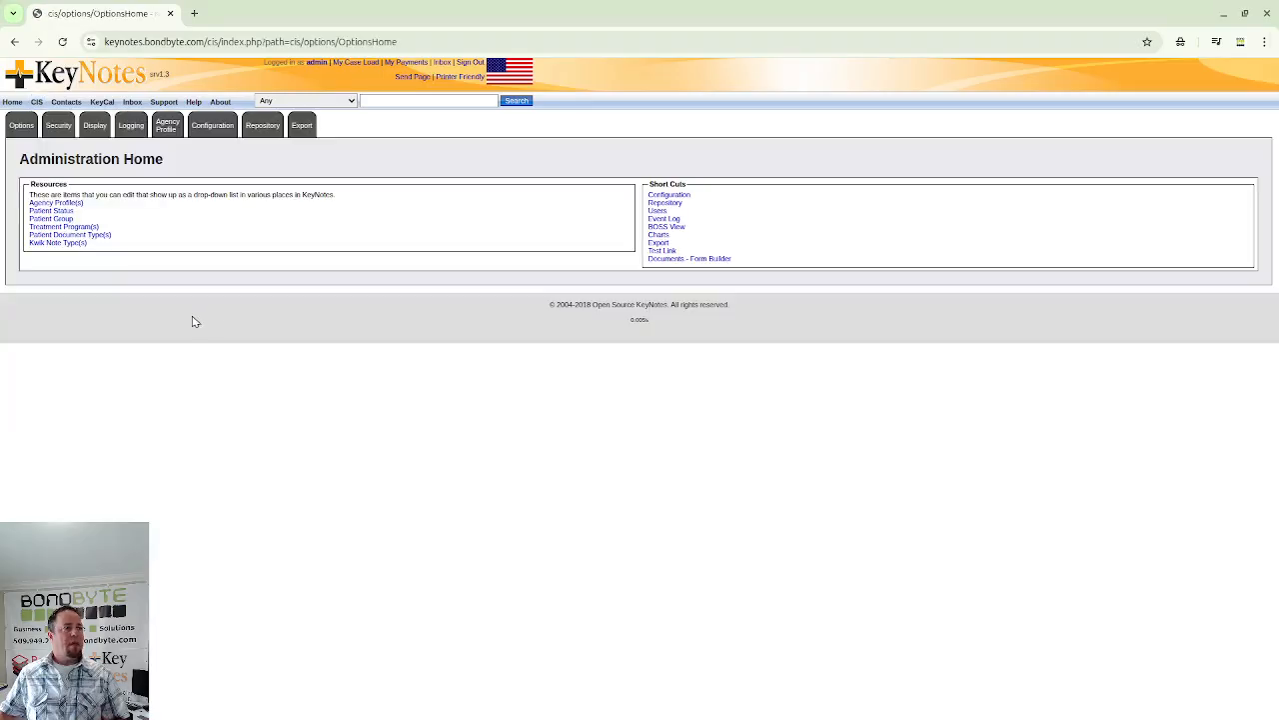
click(64, 204)
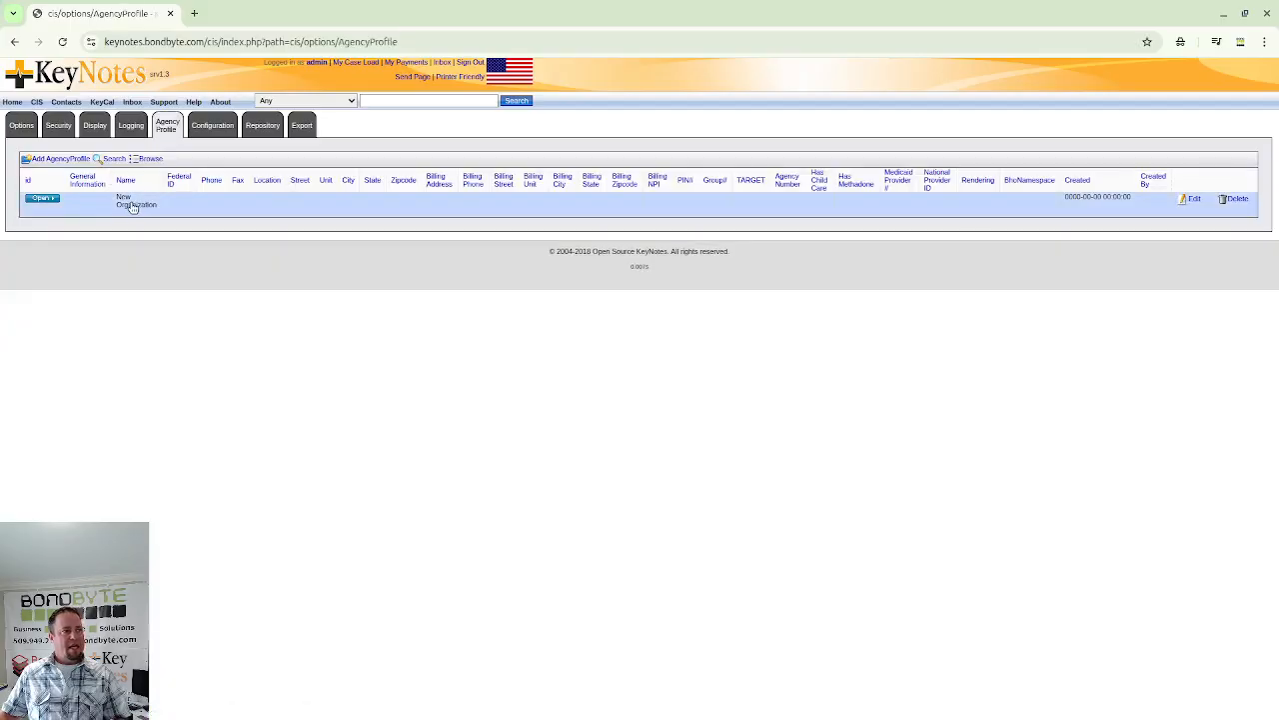
click(42, 200)
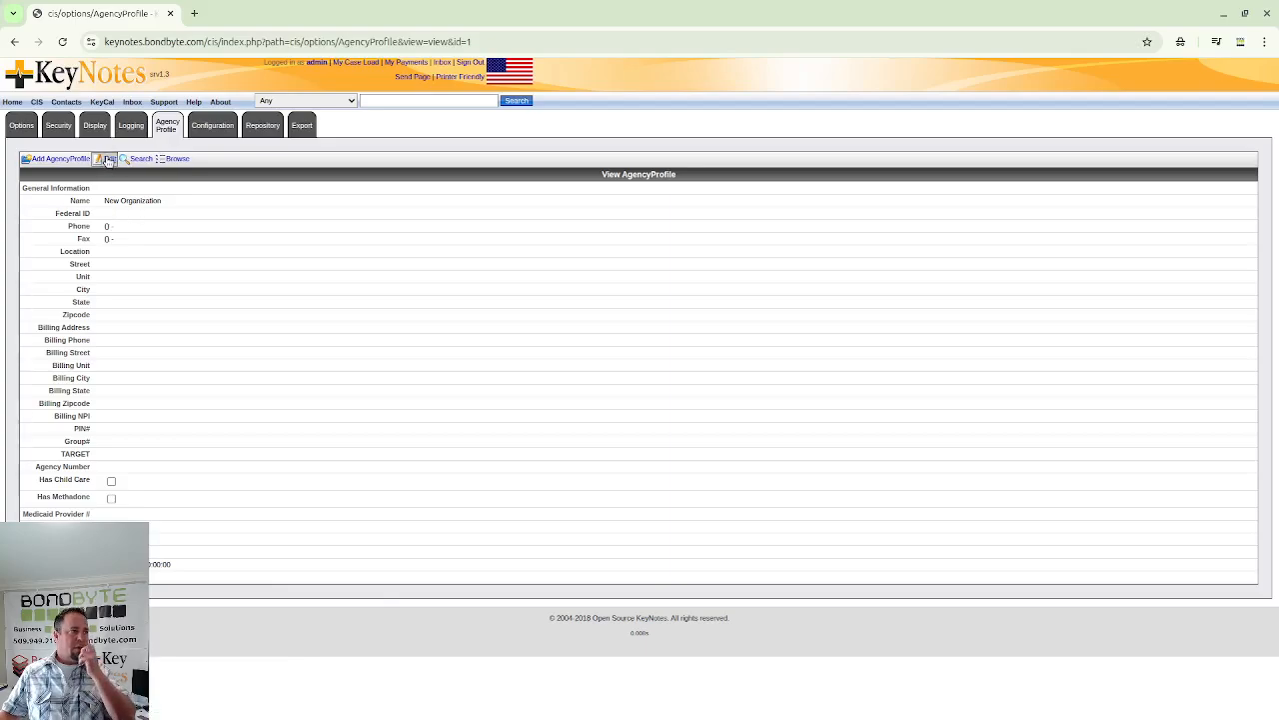
click(107, 159)
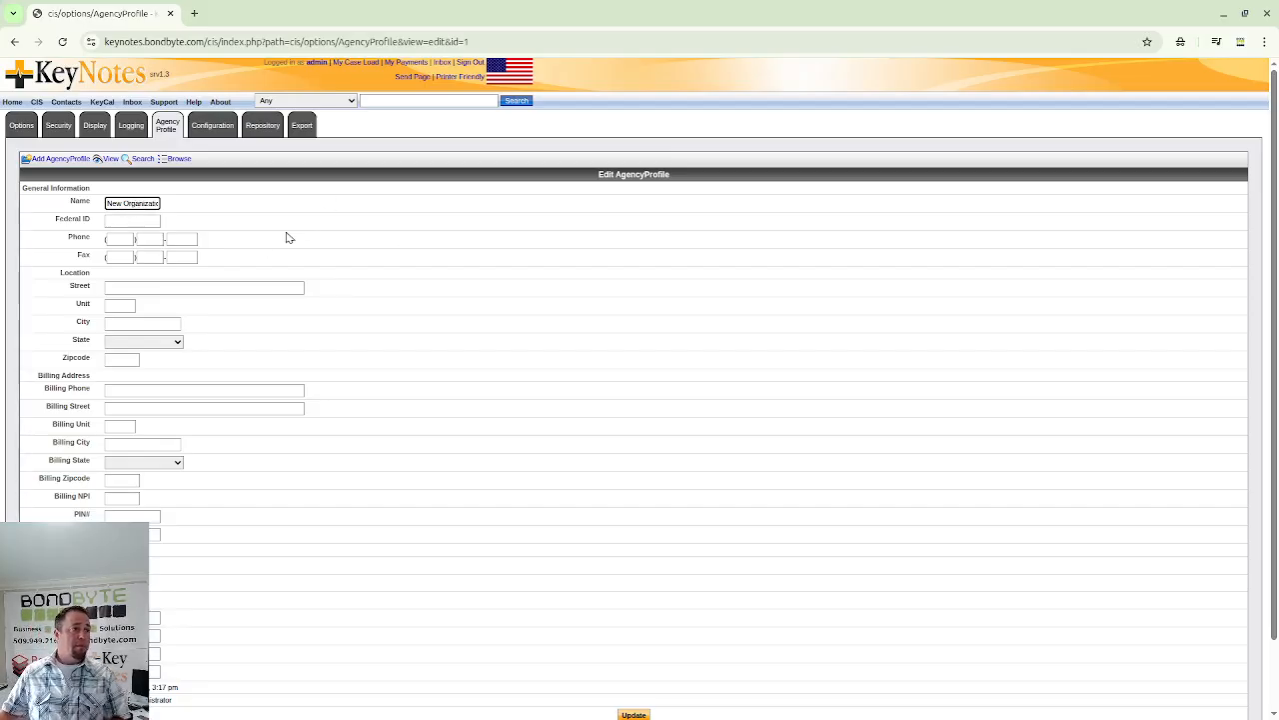
- Rename the agency to Keystones SUD and enter its federal ID and phone number
key(BackSpace)
key(BackSpace)
key(BackSpace)
key(BackSpace)
key(BackSpace)
key(BackSpace)
key(BackSpace)
key(BackSpace)
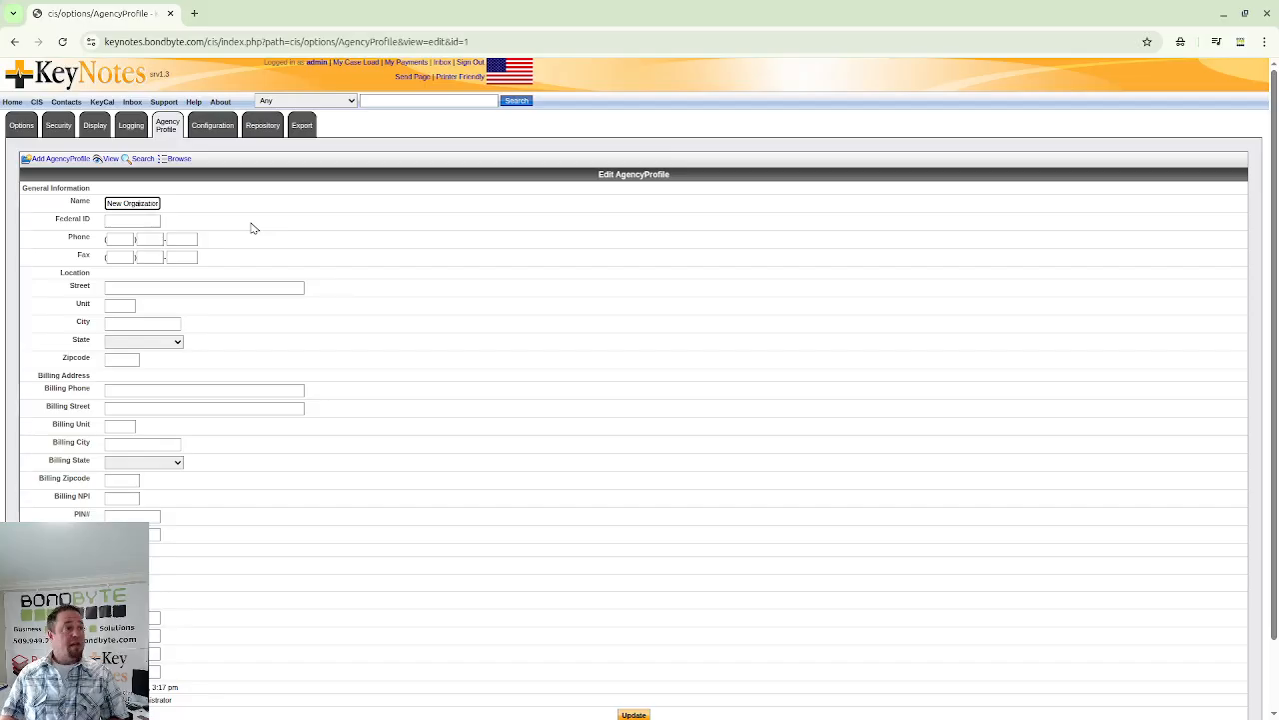
key(BackSpace)
key(BackSpace)
key(BackSpace)
key(BackSpace)
key(BackSpace)
key(BackSpace)
key(BackSpace)
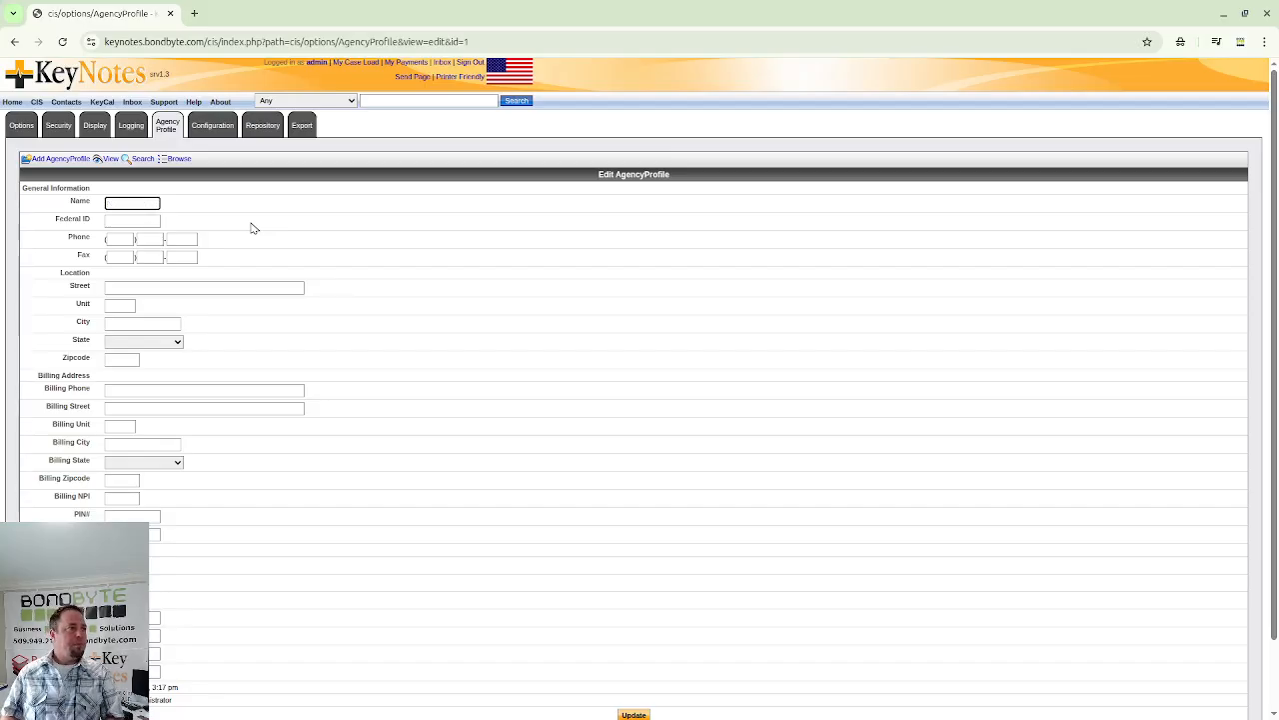
text(Ke)
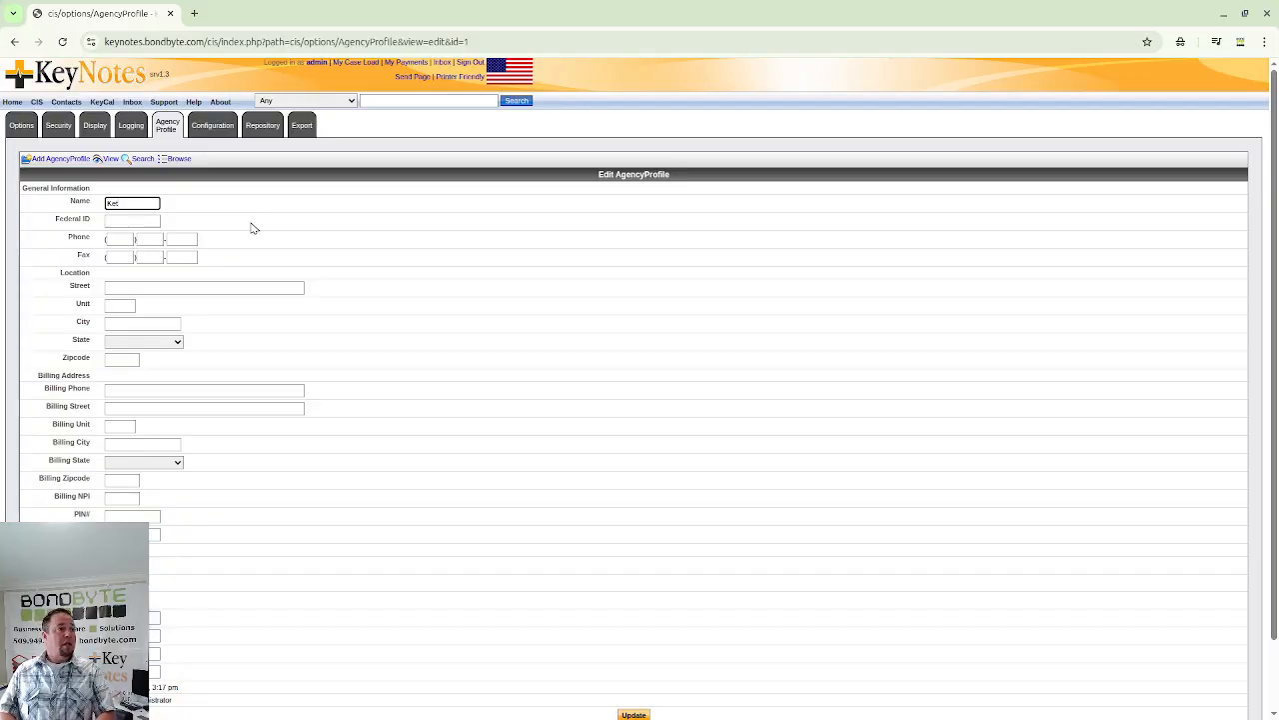
text(ystone)
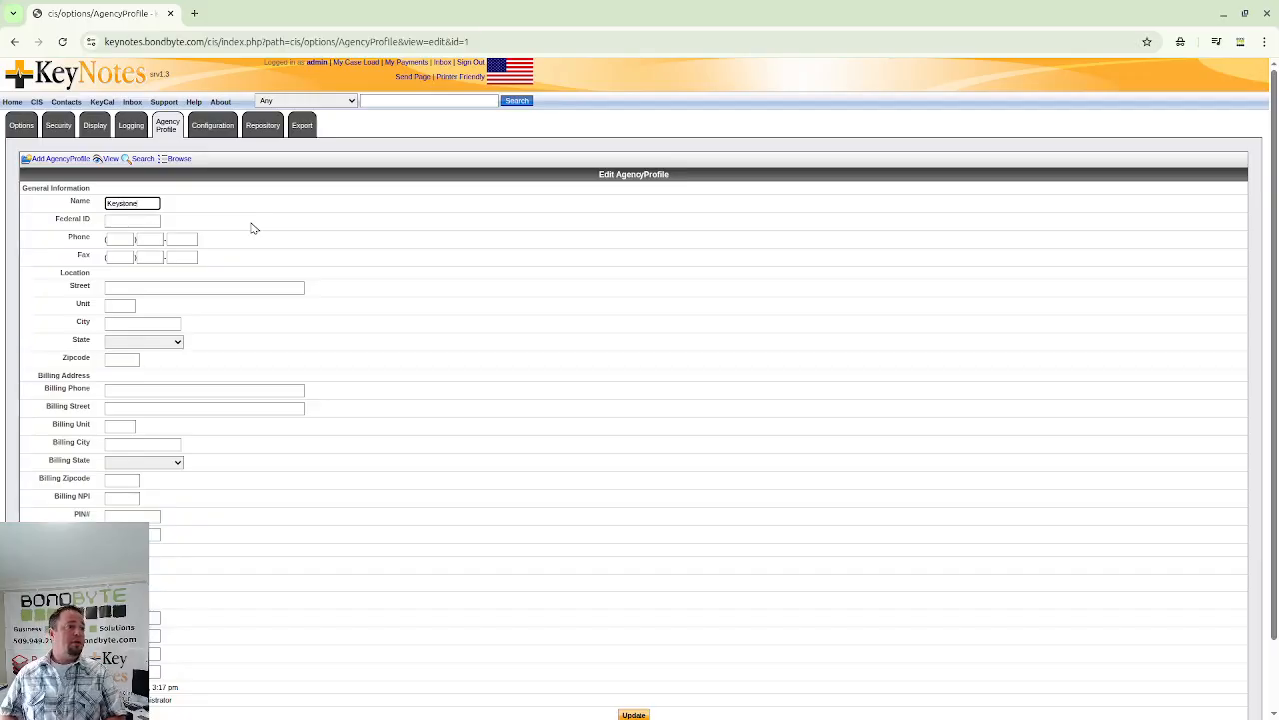
text(s SUD Services)
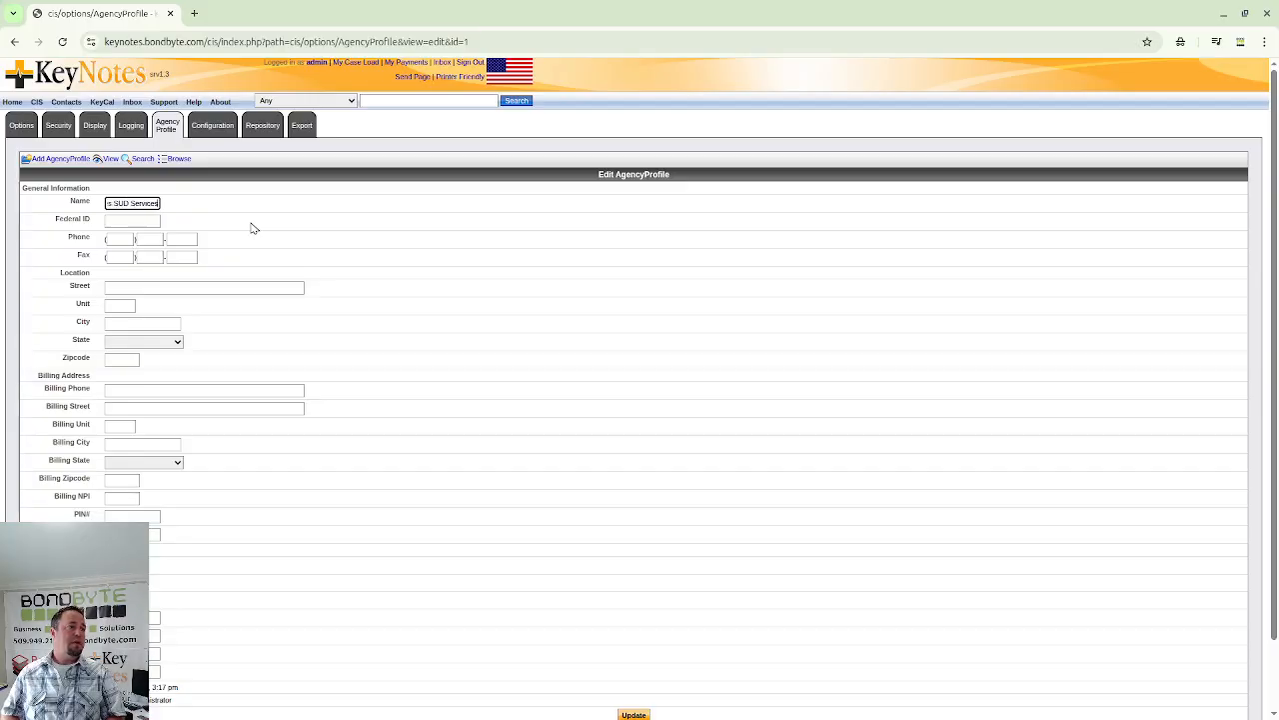
key(Tab)
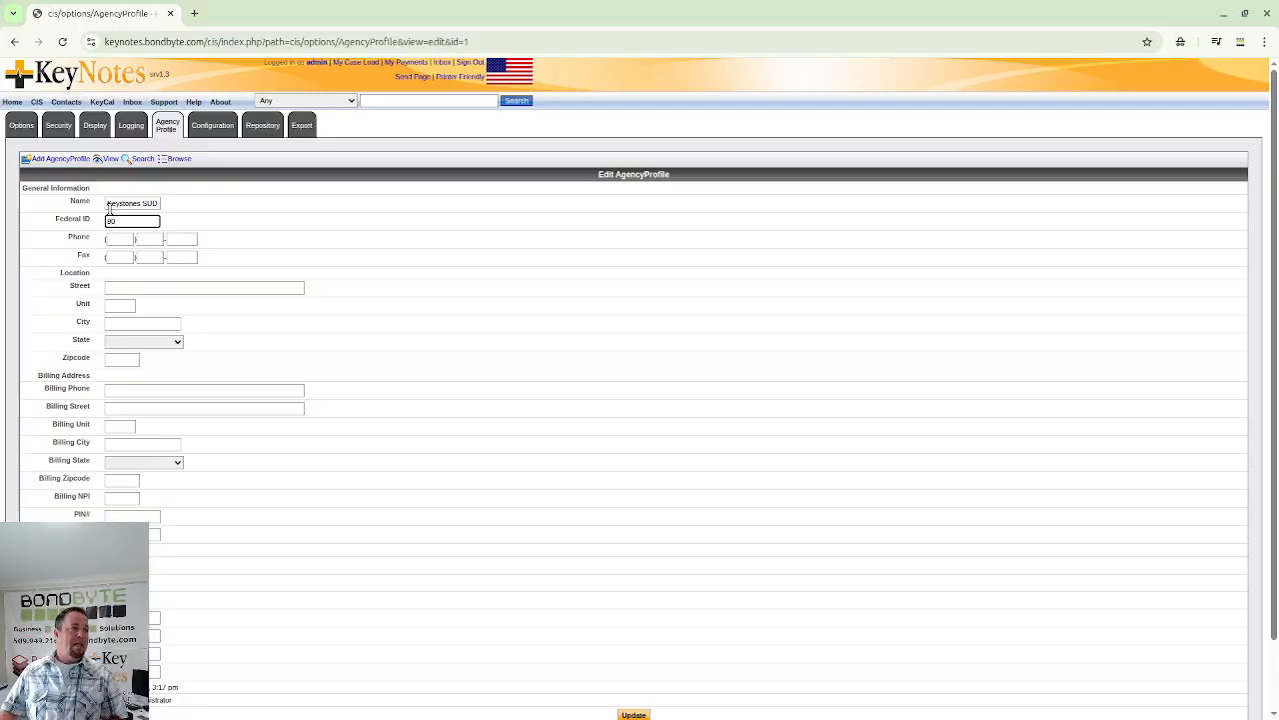
text(904)
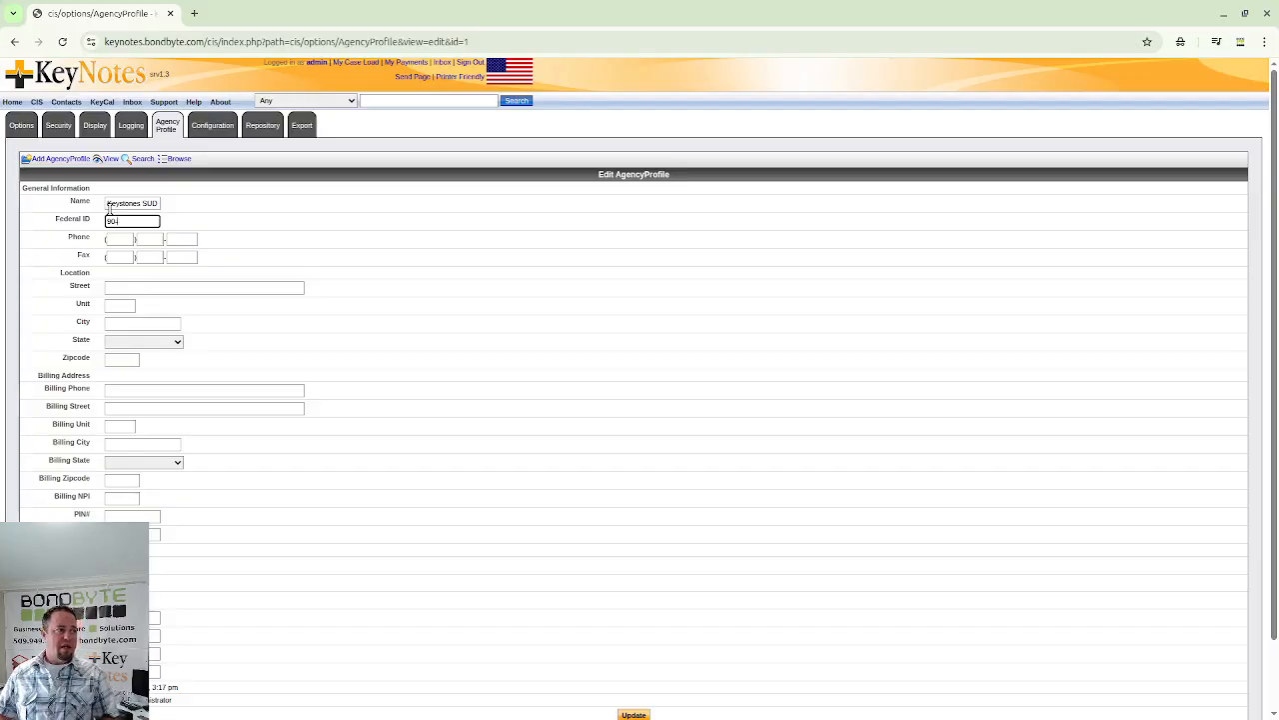
text(111111)
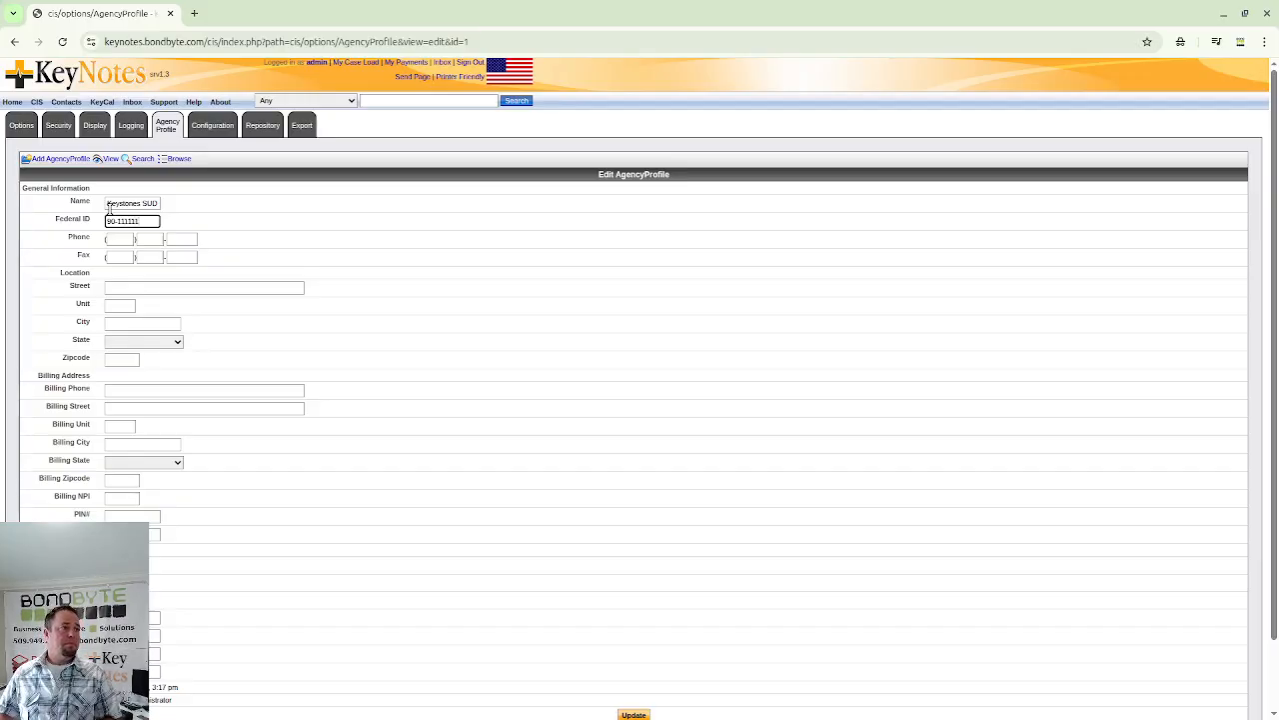
key(Tab)
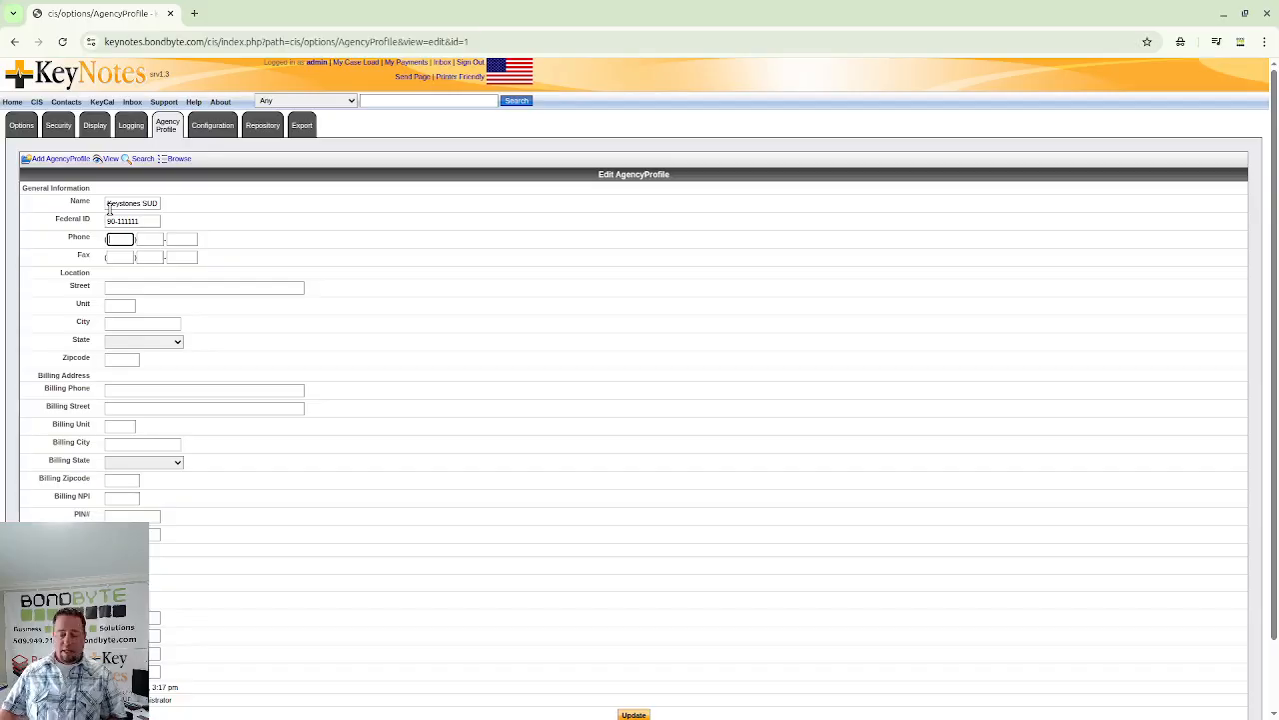
text(509 ) 55)
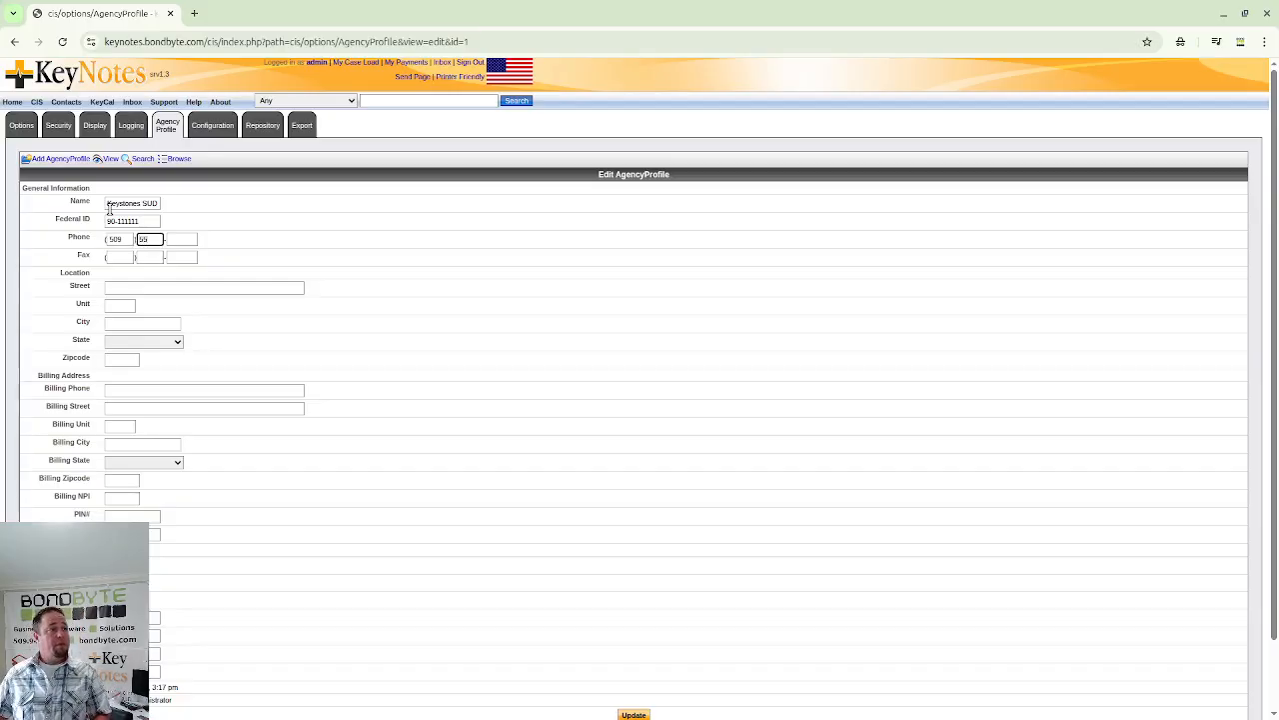
text(5)
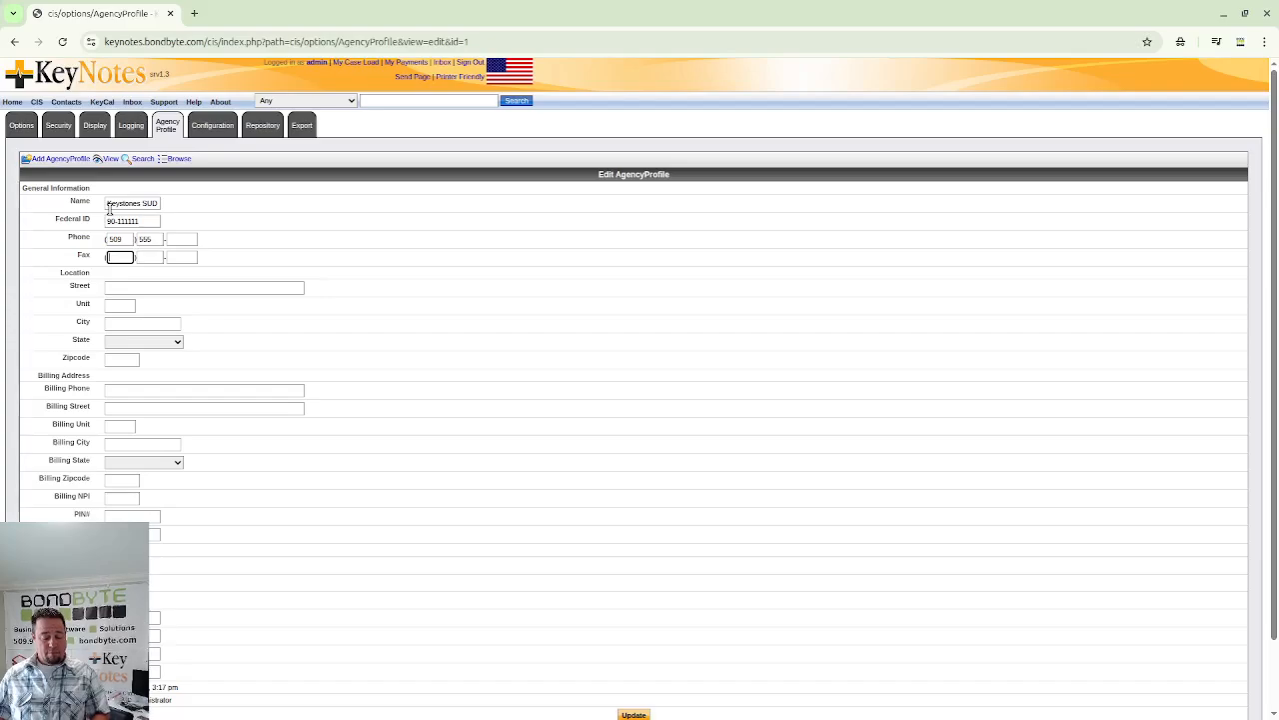
key(shift+Tab)
text(5656)
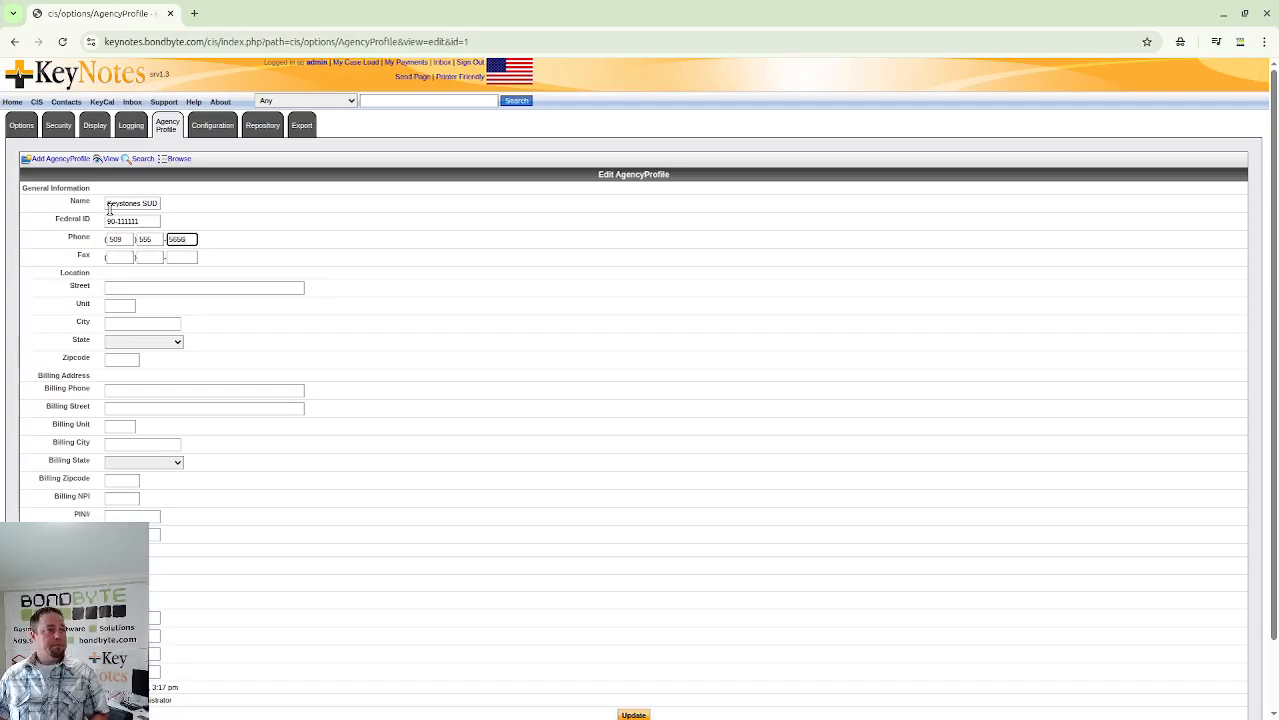
- Enter the agency's street address, city, Washington as the state, and zip code
key(Tab)
key(Tab)
key(Tab)
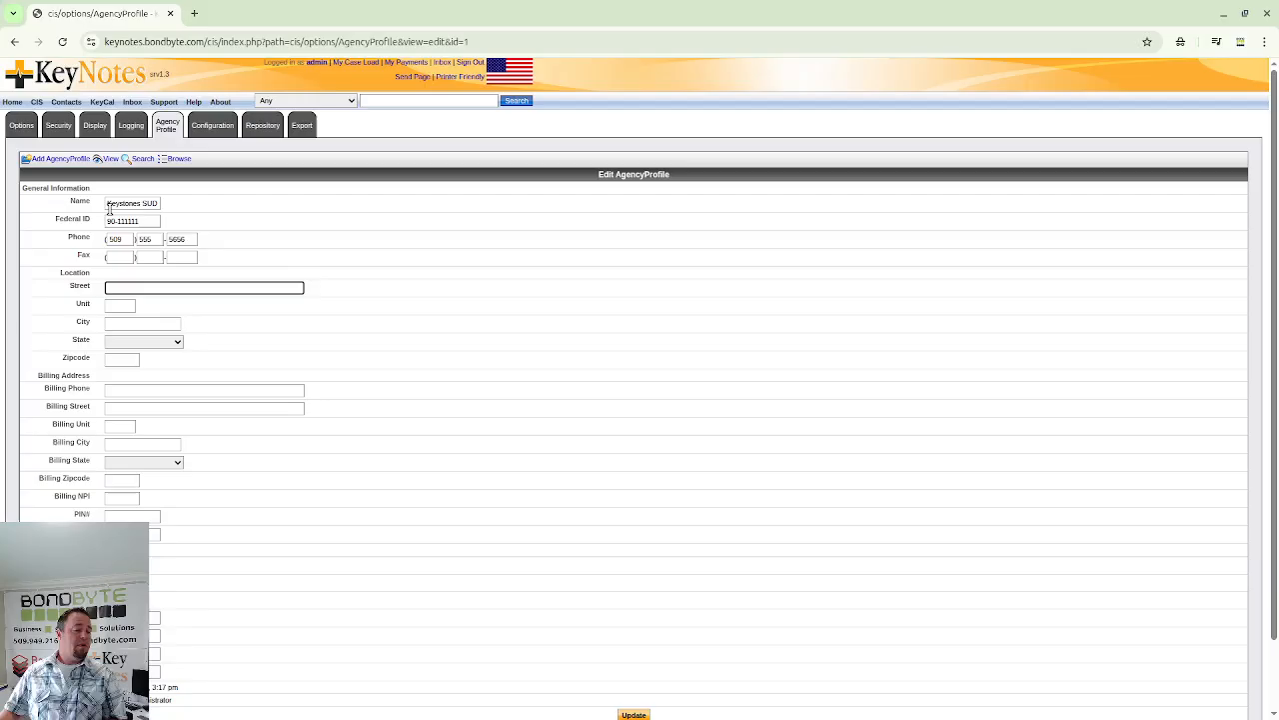
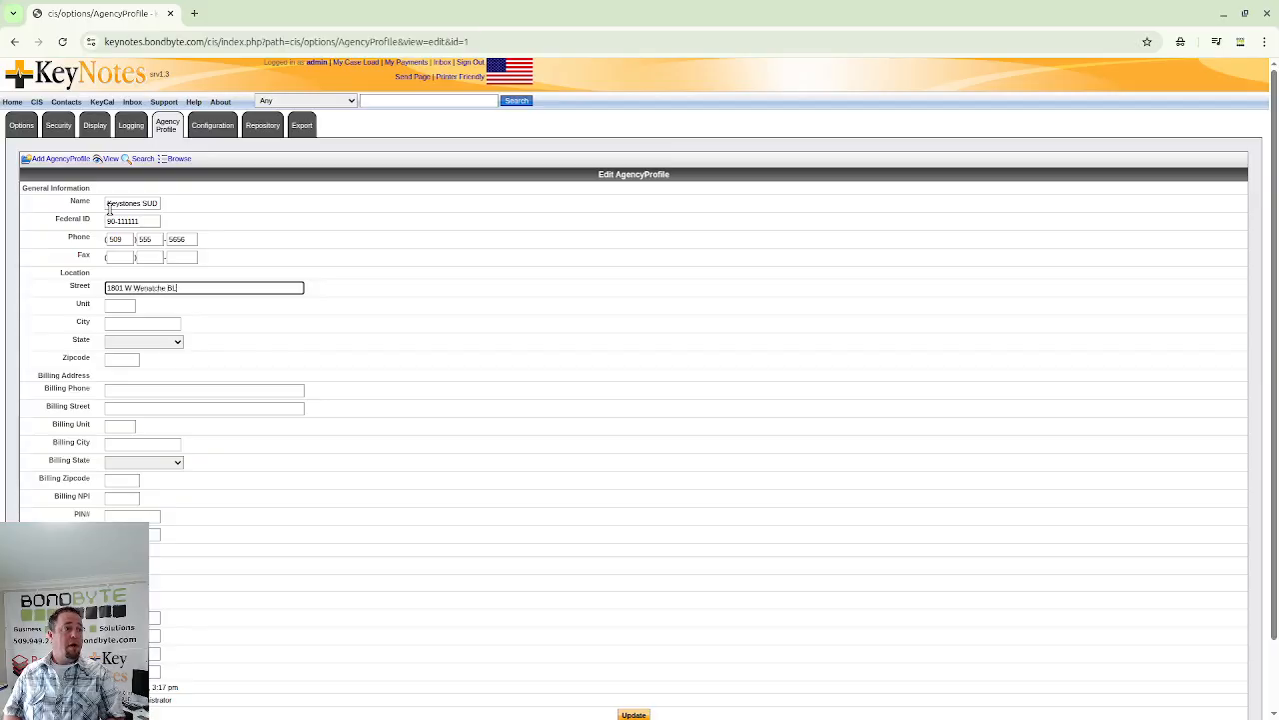
key(Tab)
key(Tab)
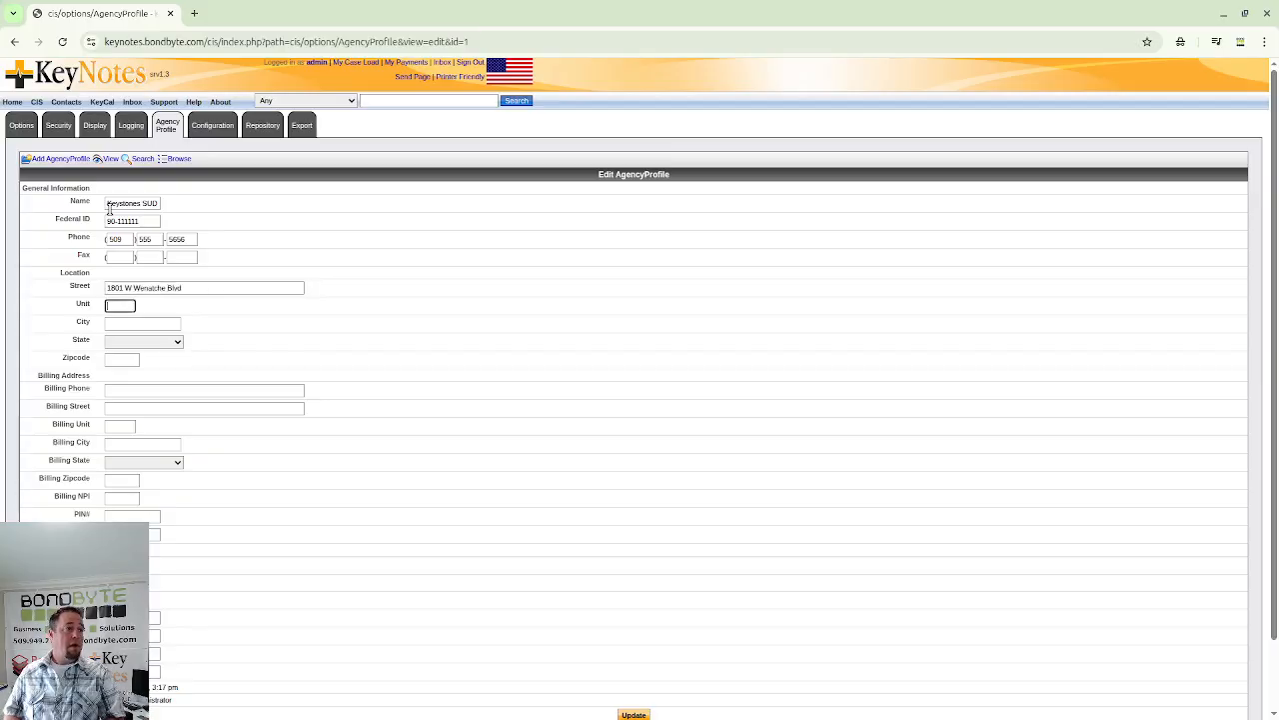
text(WE)
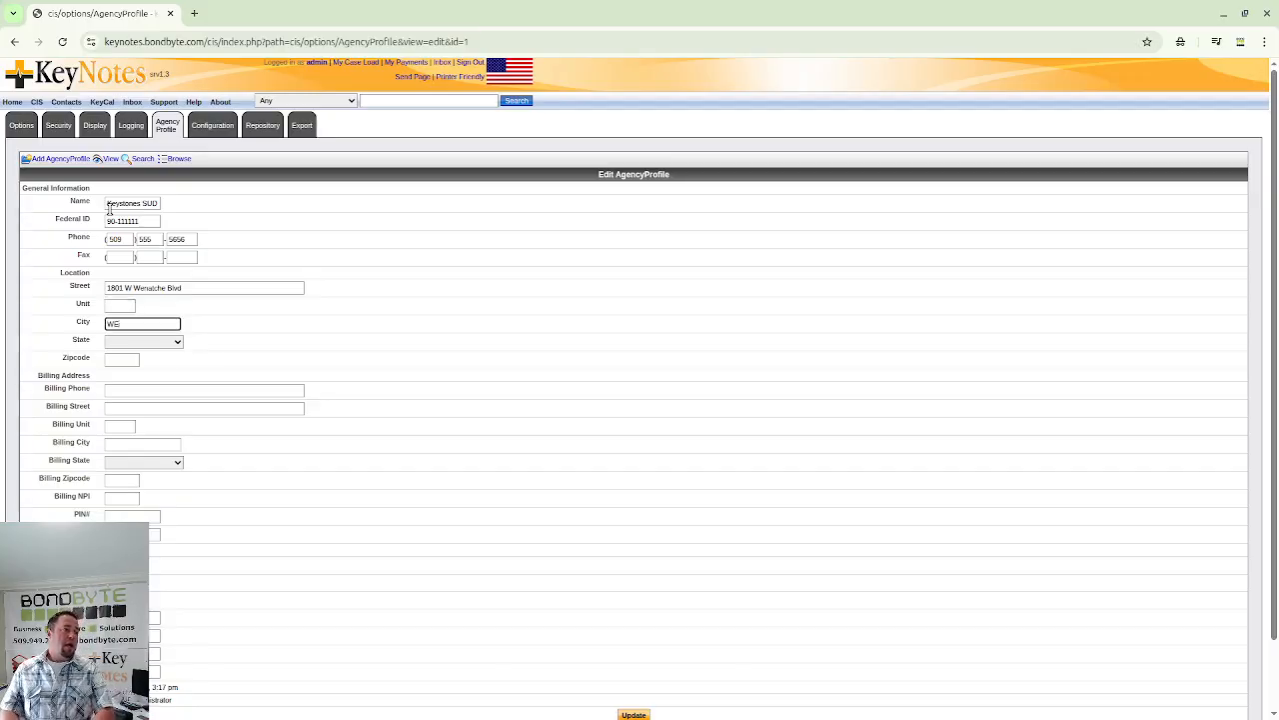
key(BackSpace)
key(BackSpace)
text(Selah)
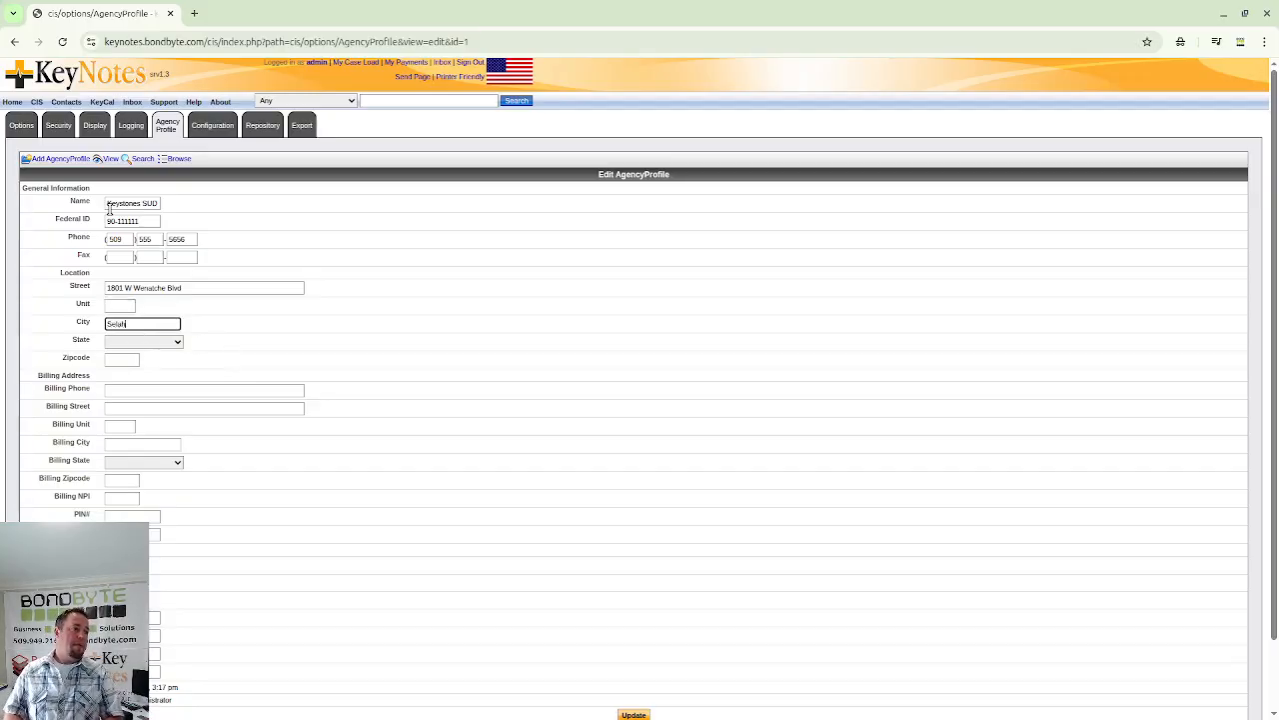
key(Tab)
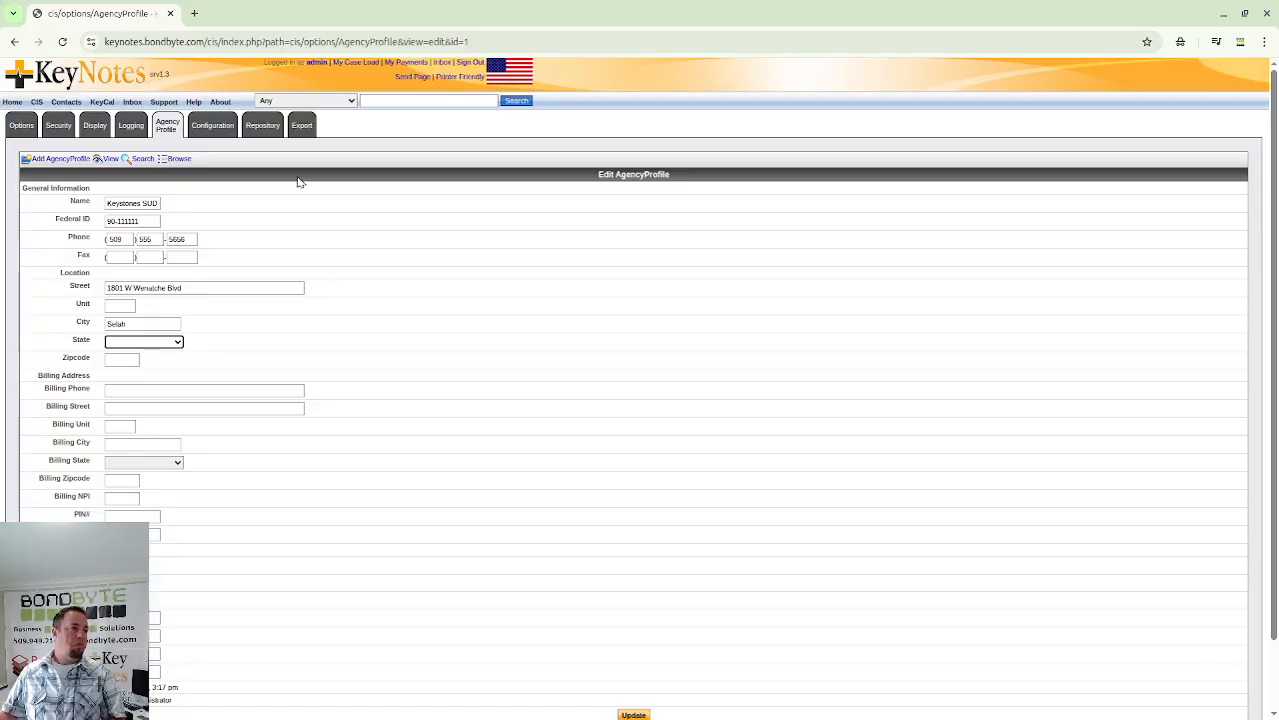
click(177, 343)
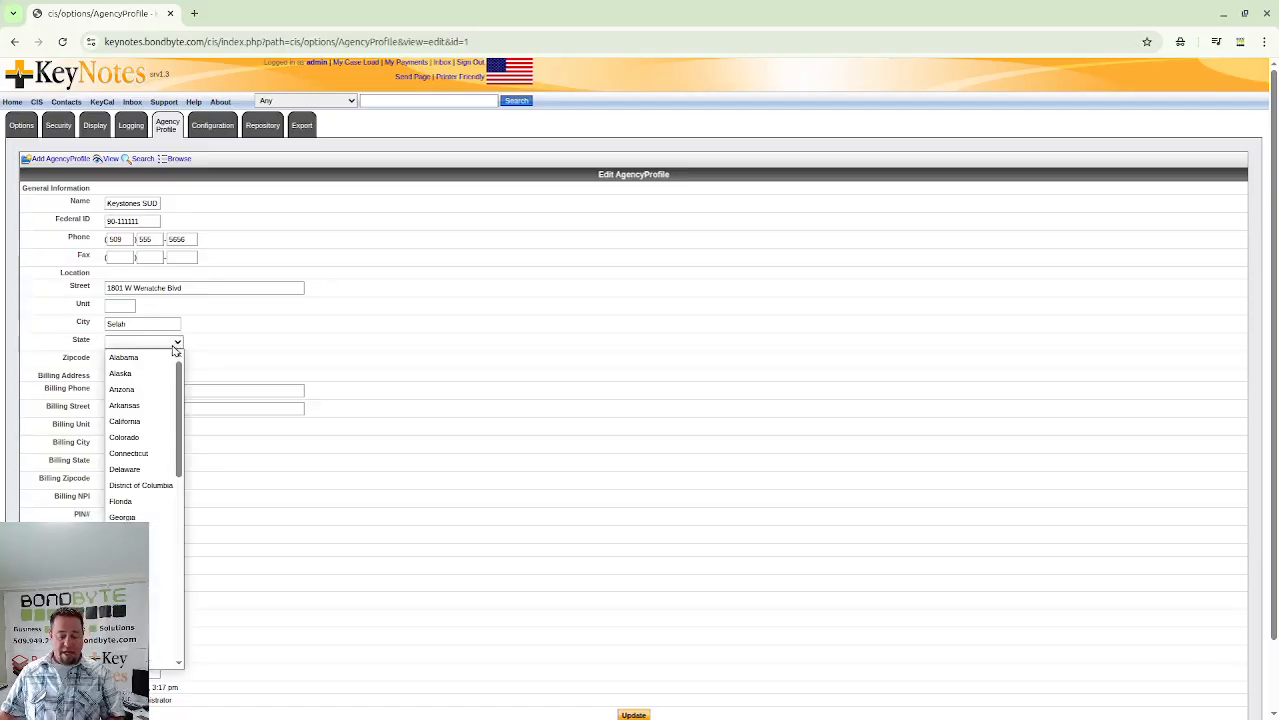
key(w)
key(Return)
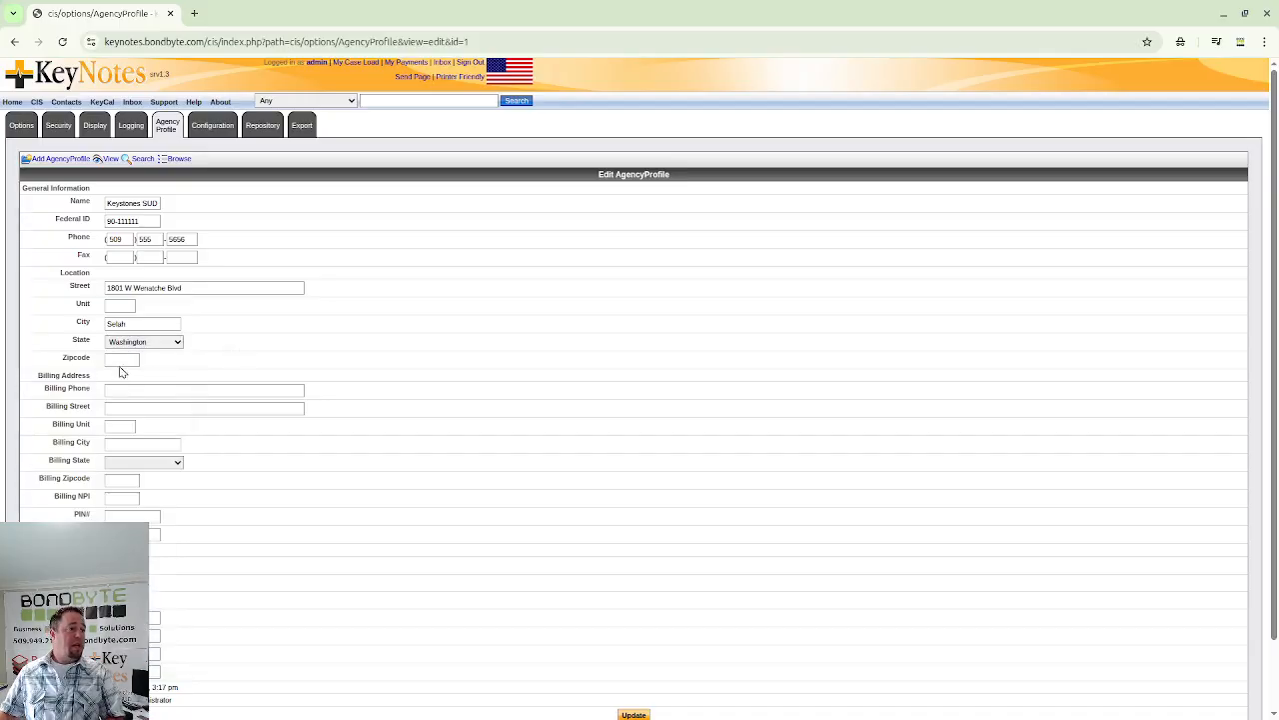
click(127, 362)
text(98942)
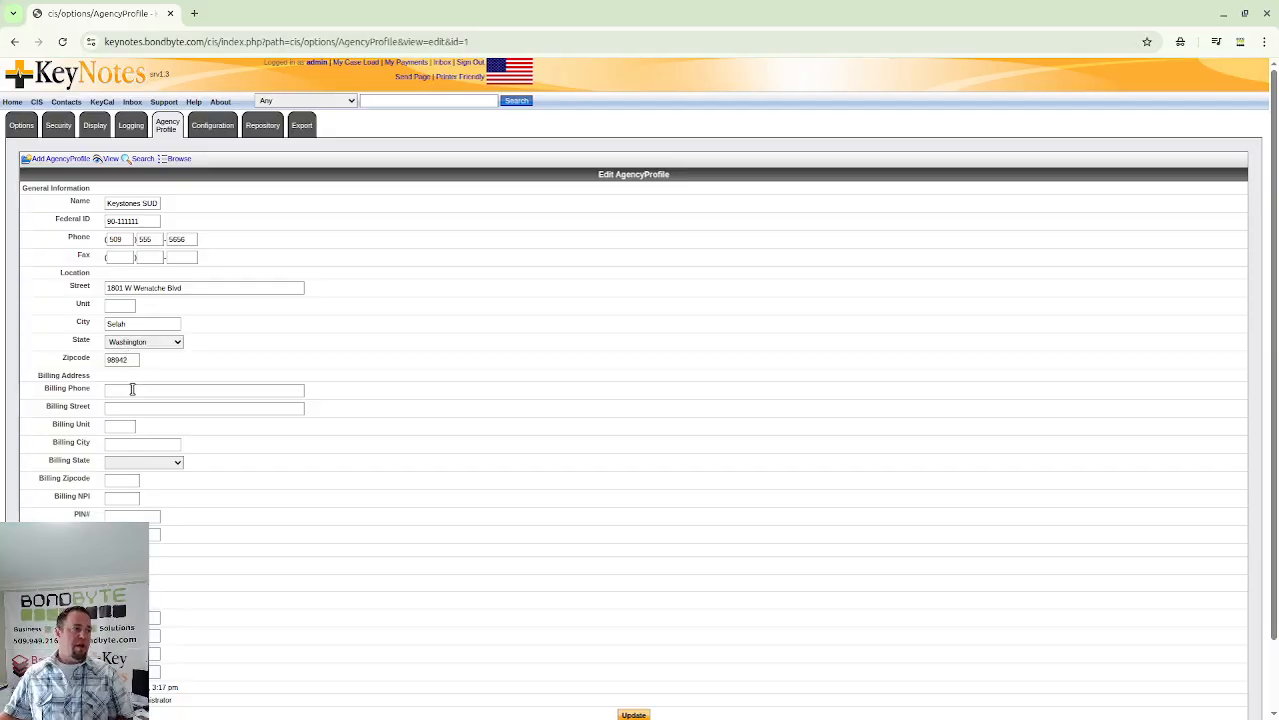
- Enter the billing phone number and a PO box as the billing street
click(132, 389)
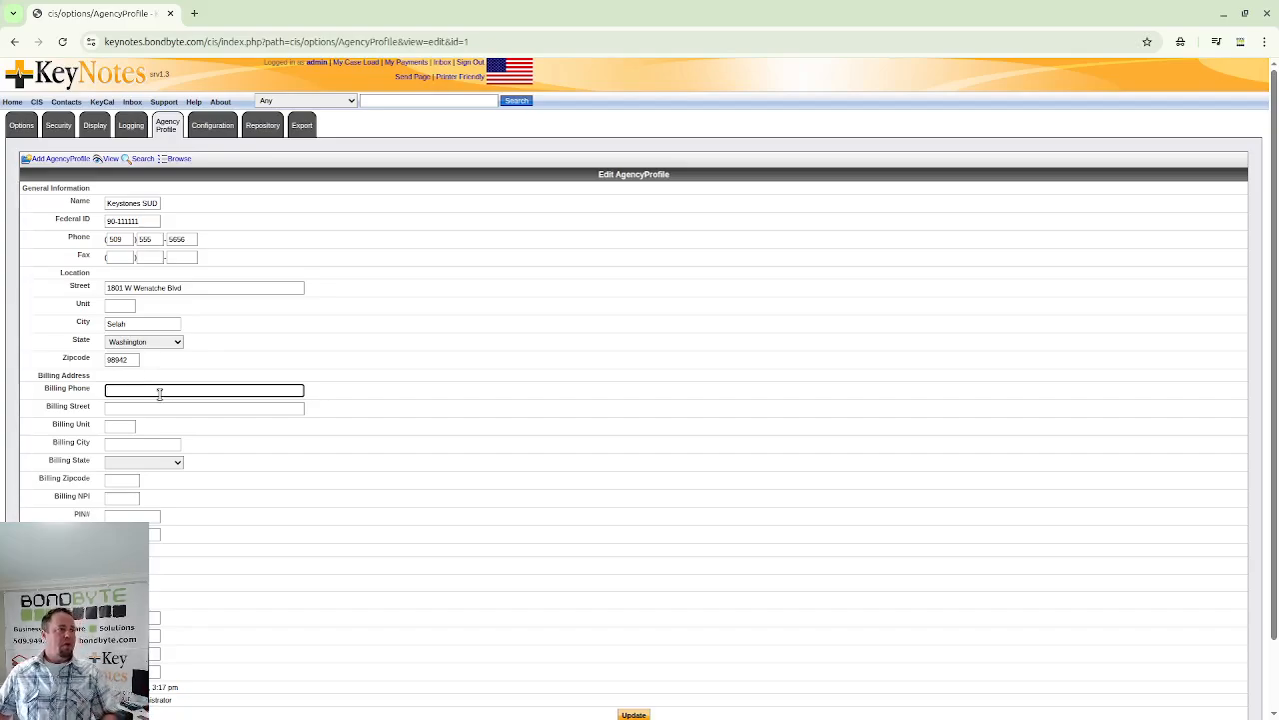
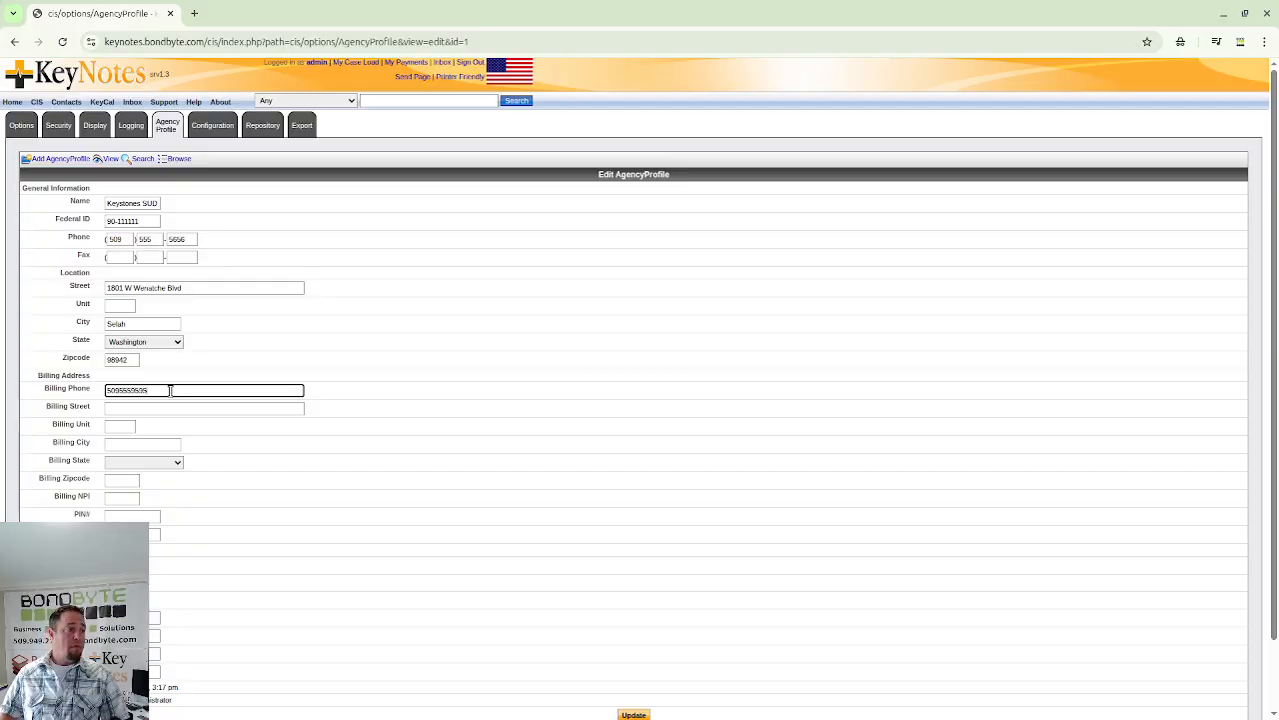
key(Tab)
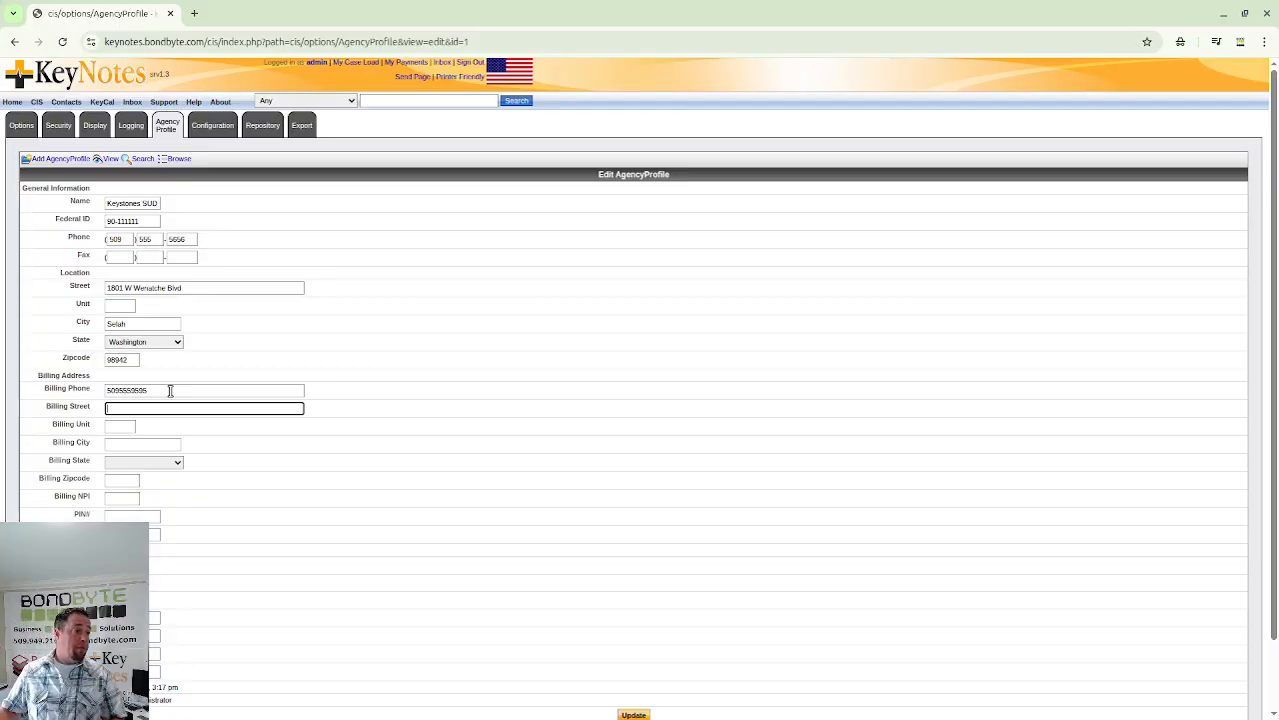
text(180)
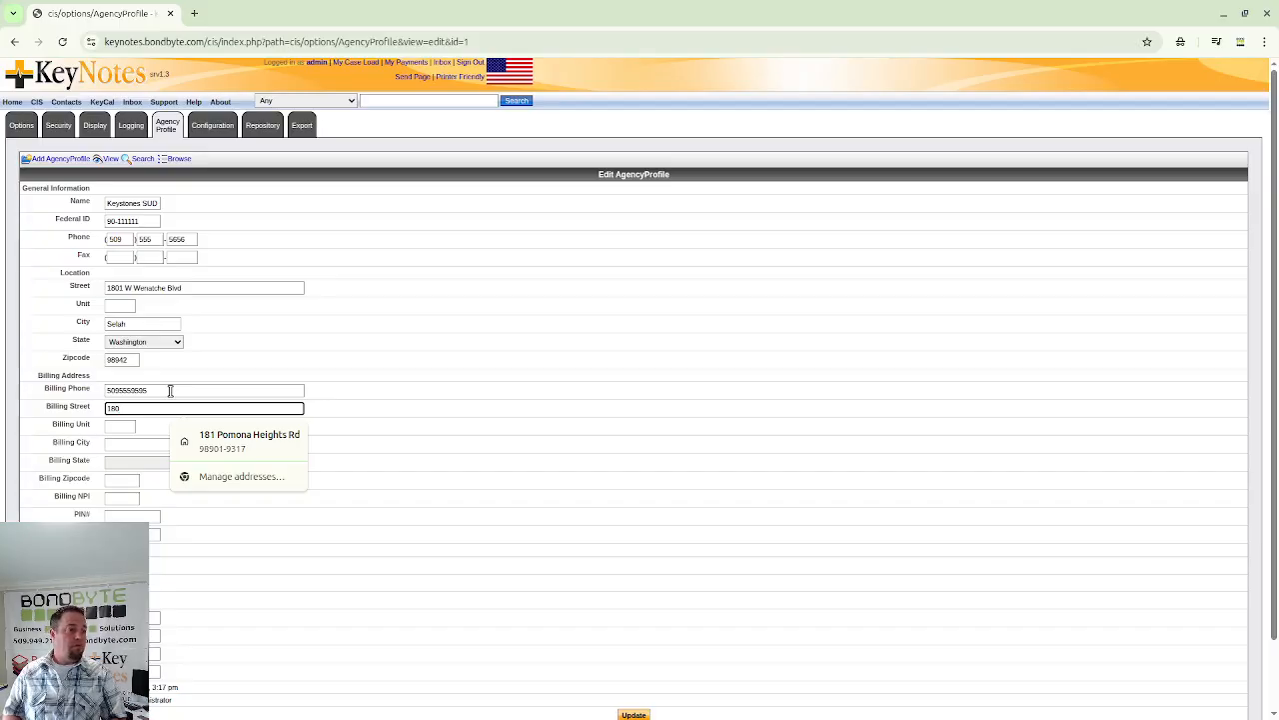
text(1)
key(BackSpace)
key(BackSpace)
key(BackSpace)
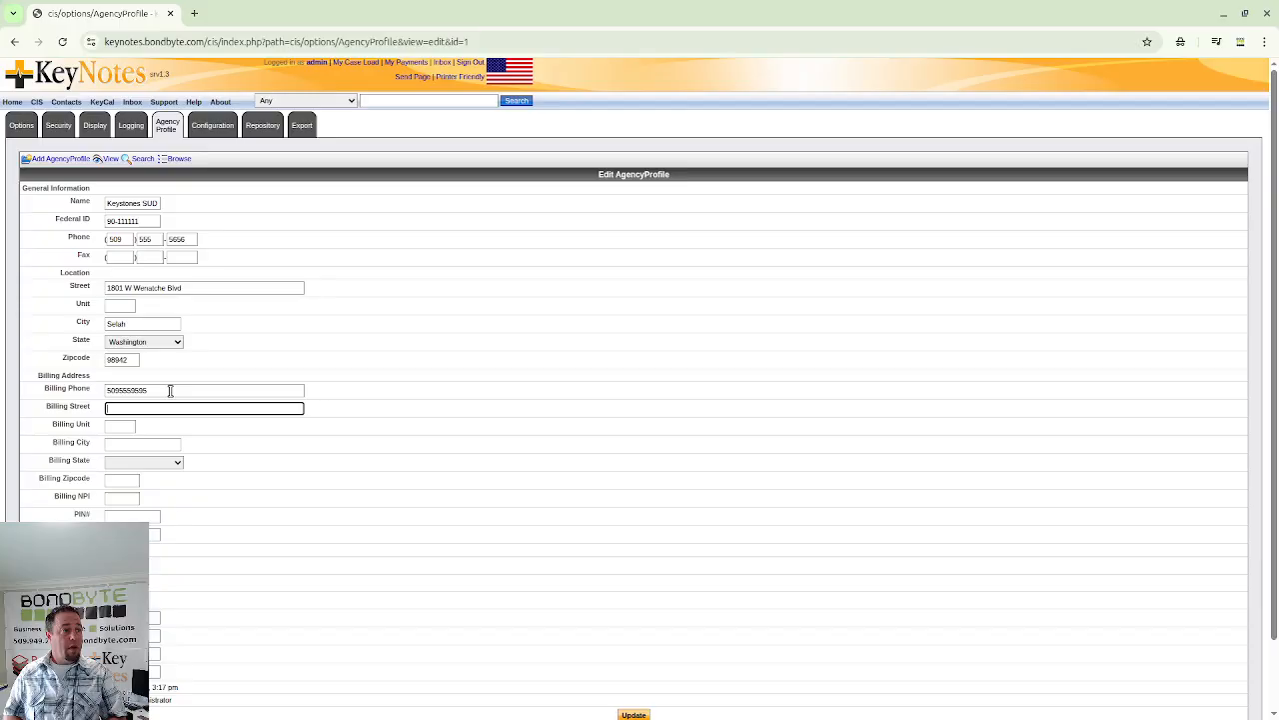
text(PPO)
key(BackSpace)
key(BackSpace)
text(O)
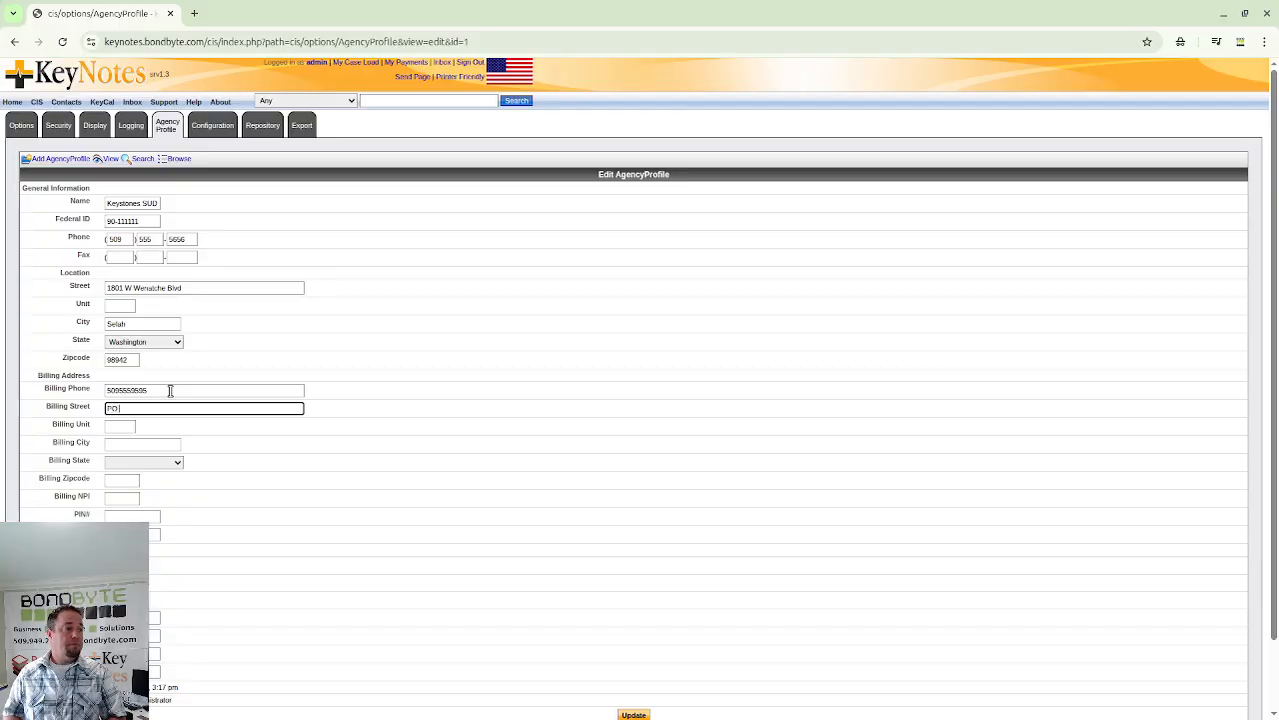
text( Box 1)
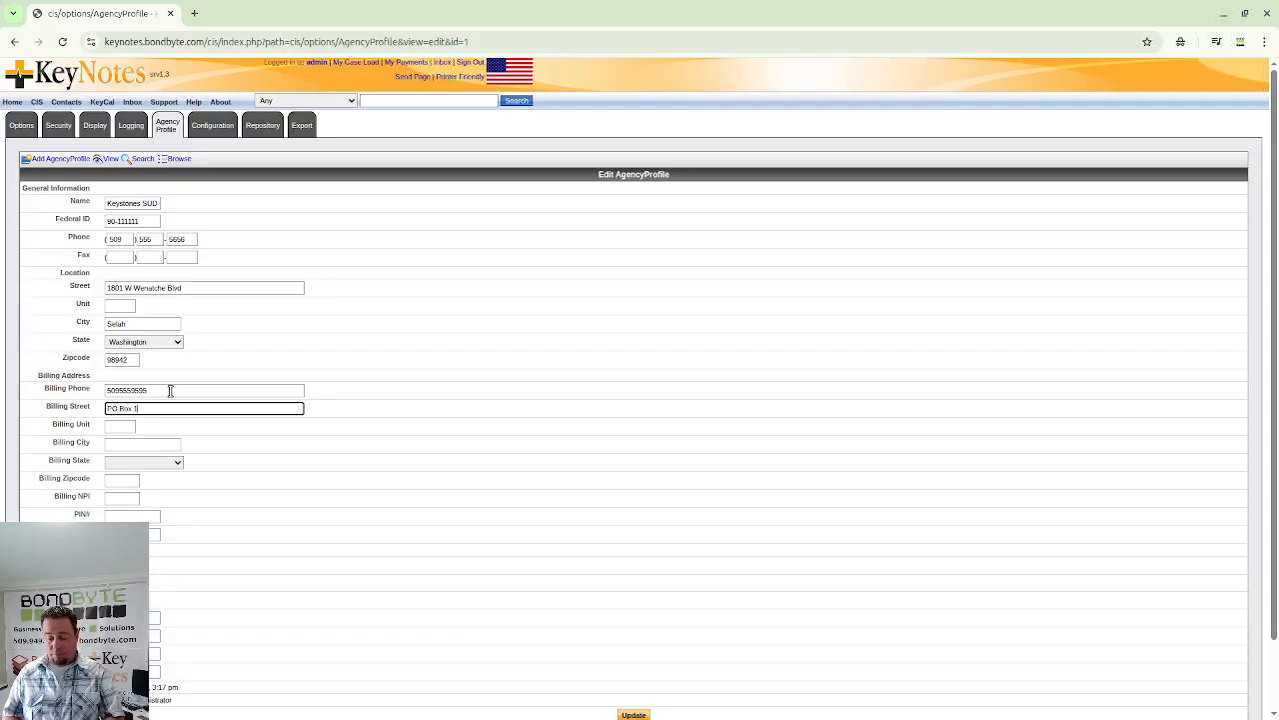
text(8010)
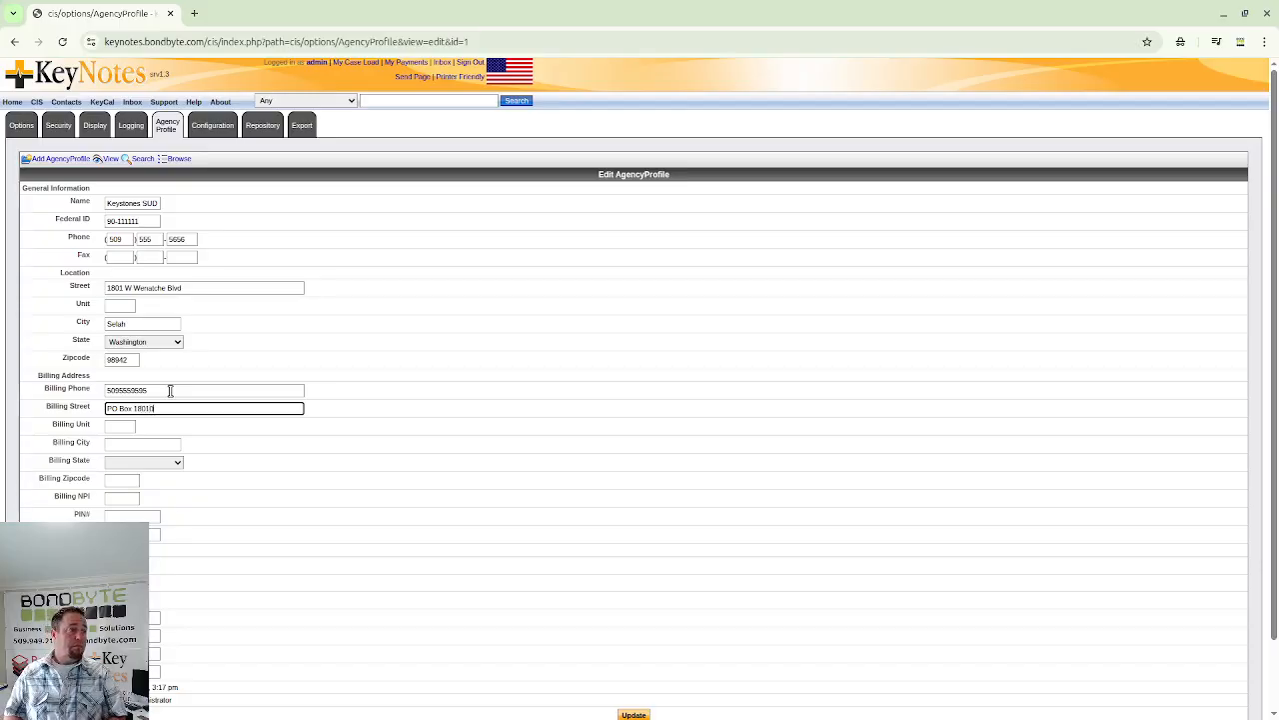
key(Tab)
- Complete the billing address with the city, Washington as the state, and zip code
key(Tab)
text(S)
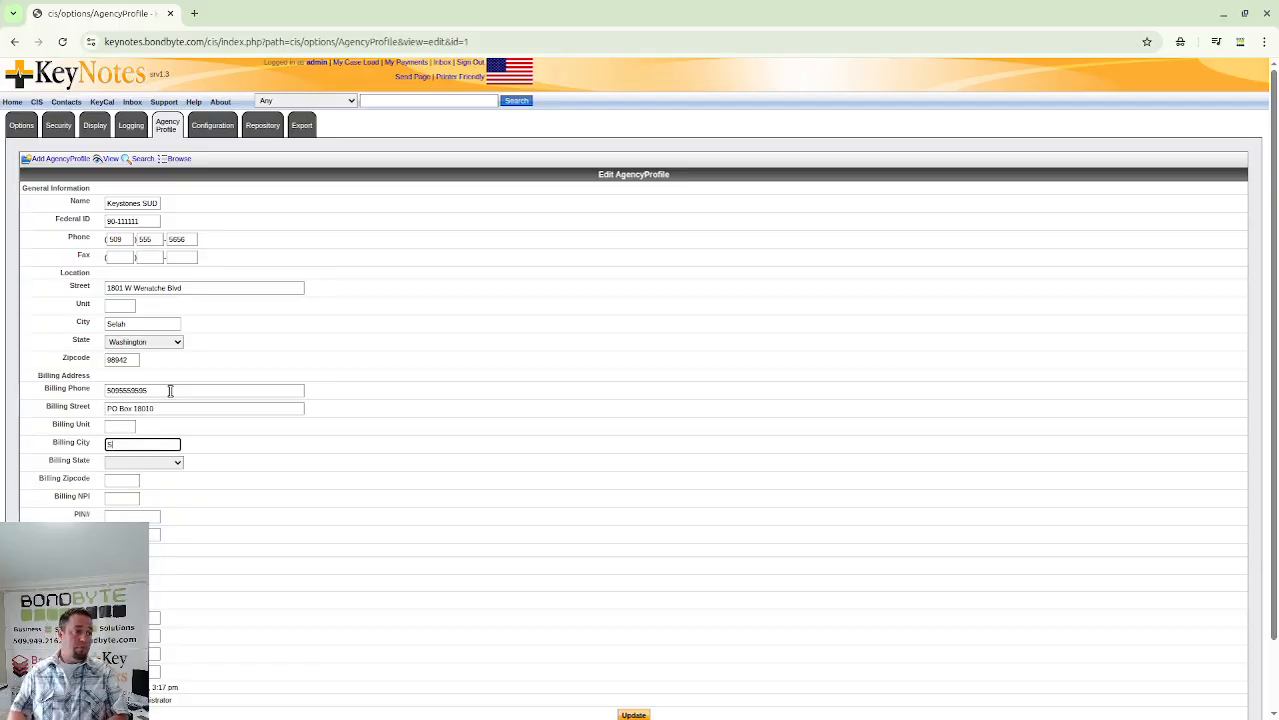
text(elah)
key(Tab)
key(w)
key(Tab)
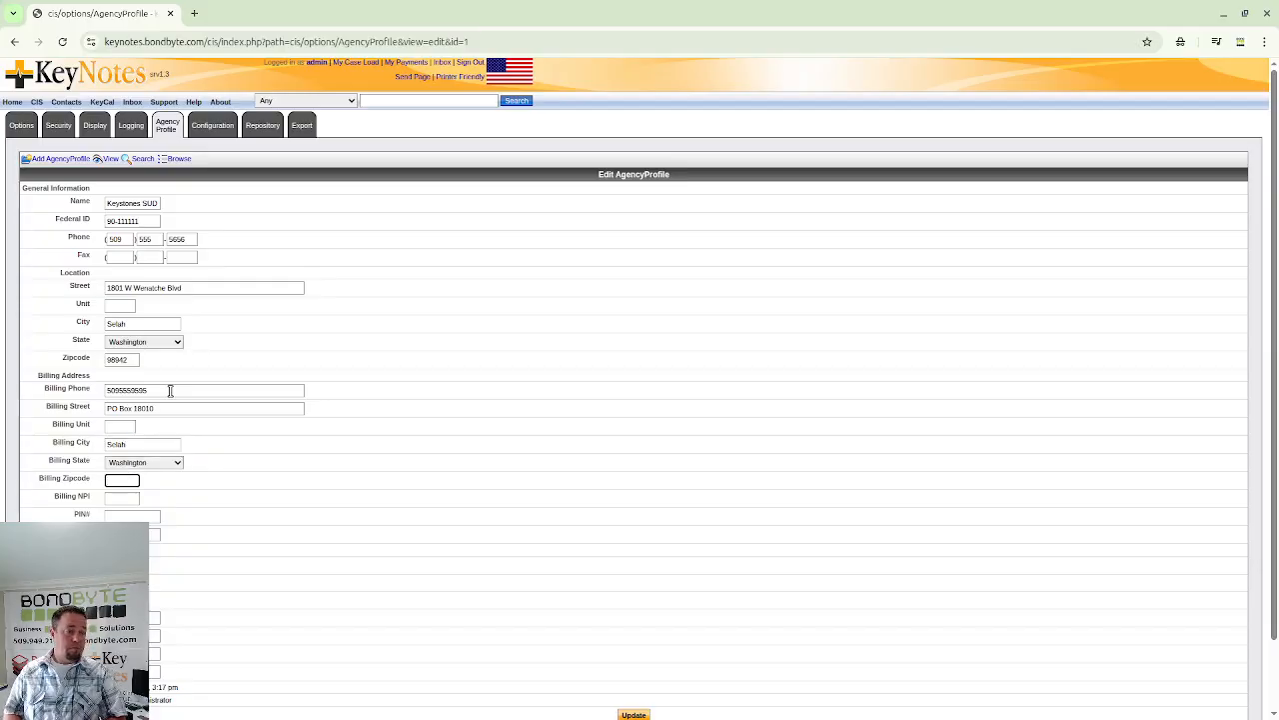
text(9894)
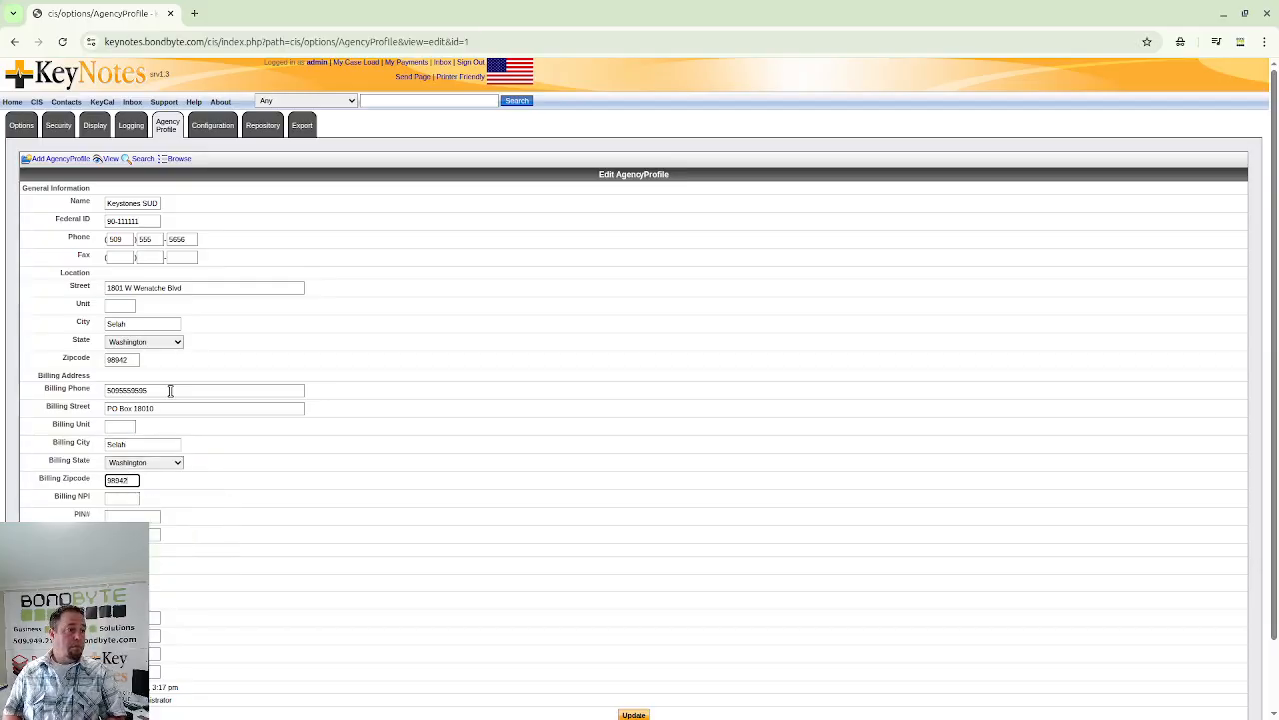
text(2)
key(Tab)
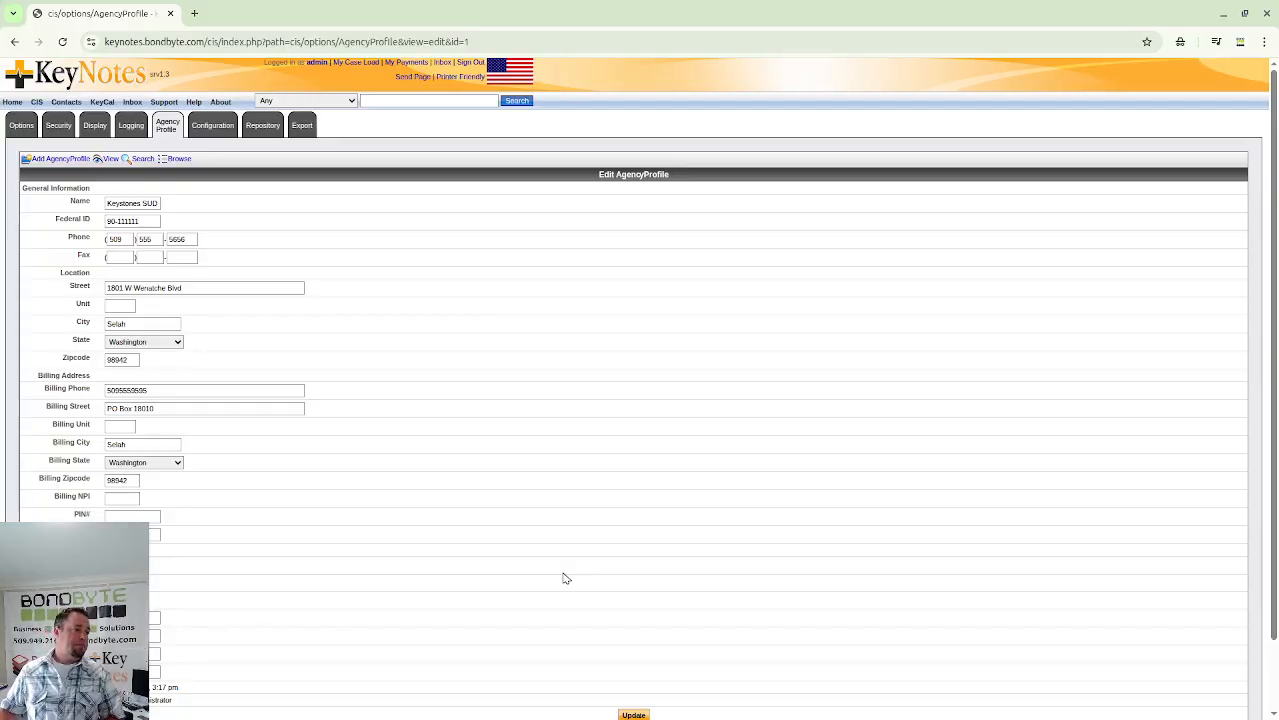
scroll(337, 586, down, 1)
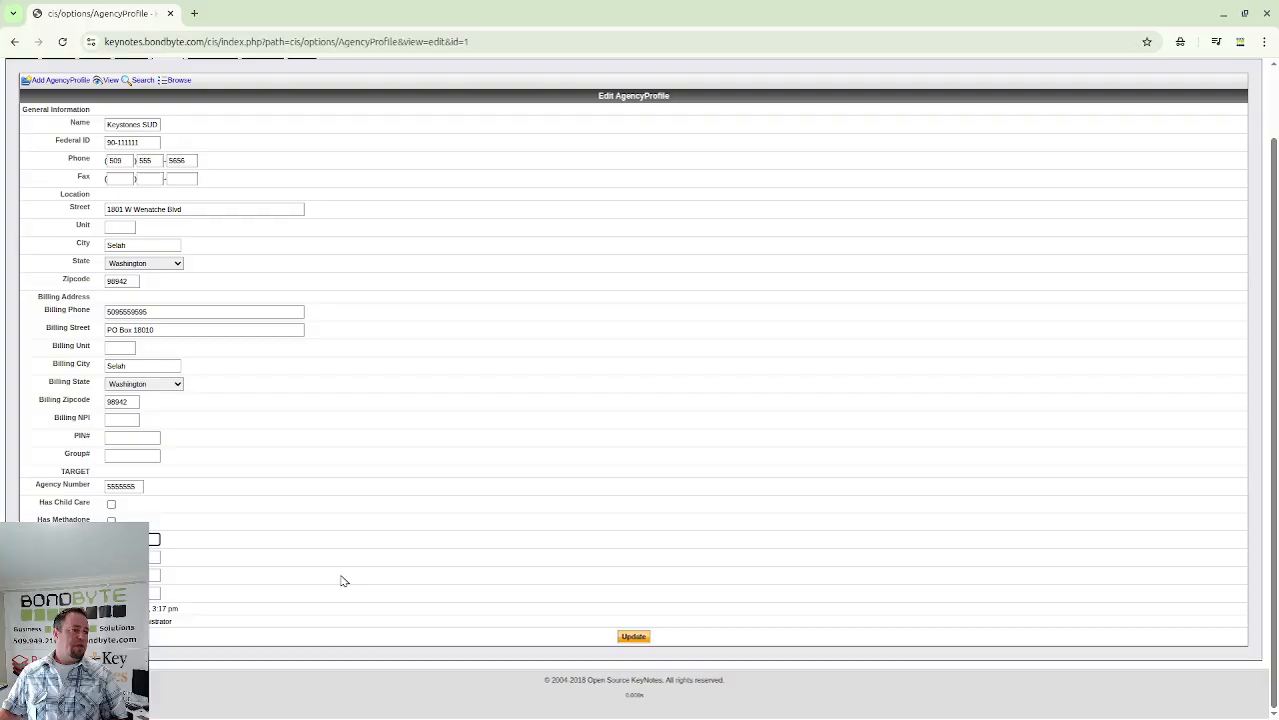
key(Tab)
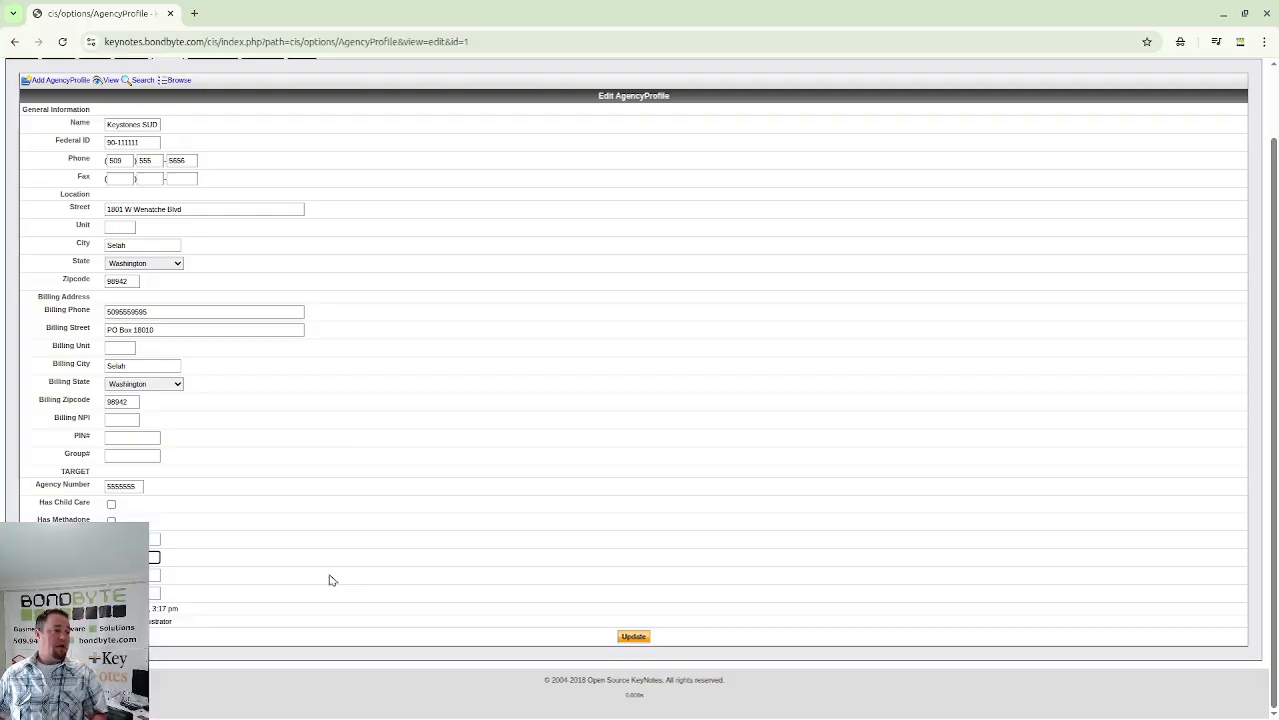
key(Tab)
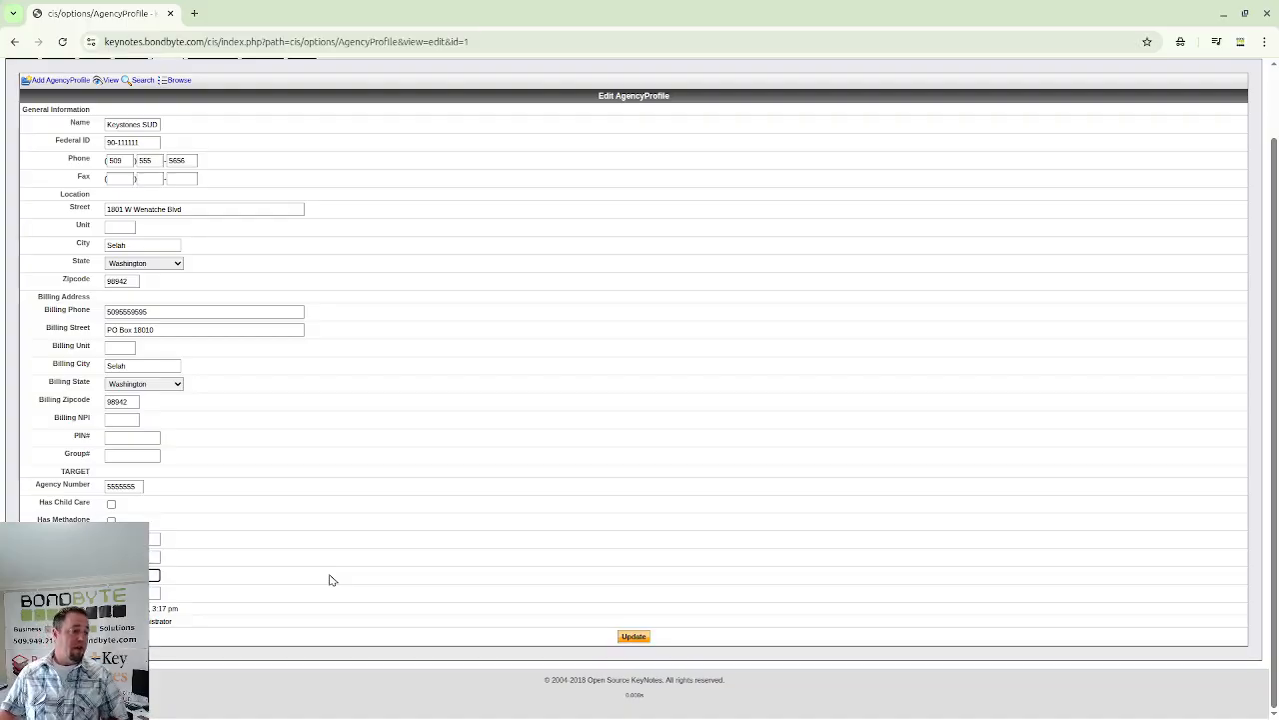
- Save the agency profile with Update and return to the agency profile list
click(639, 641)
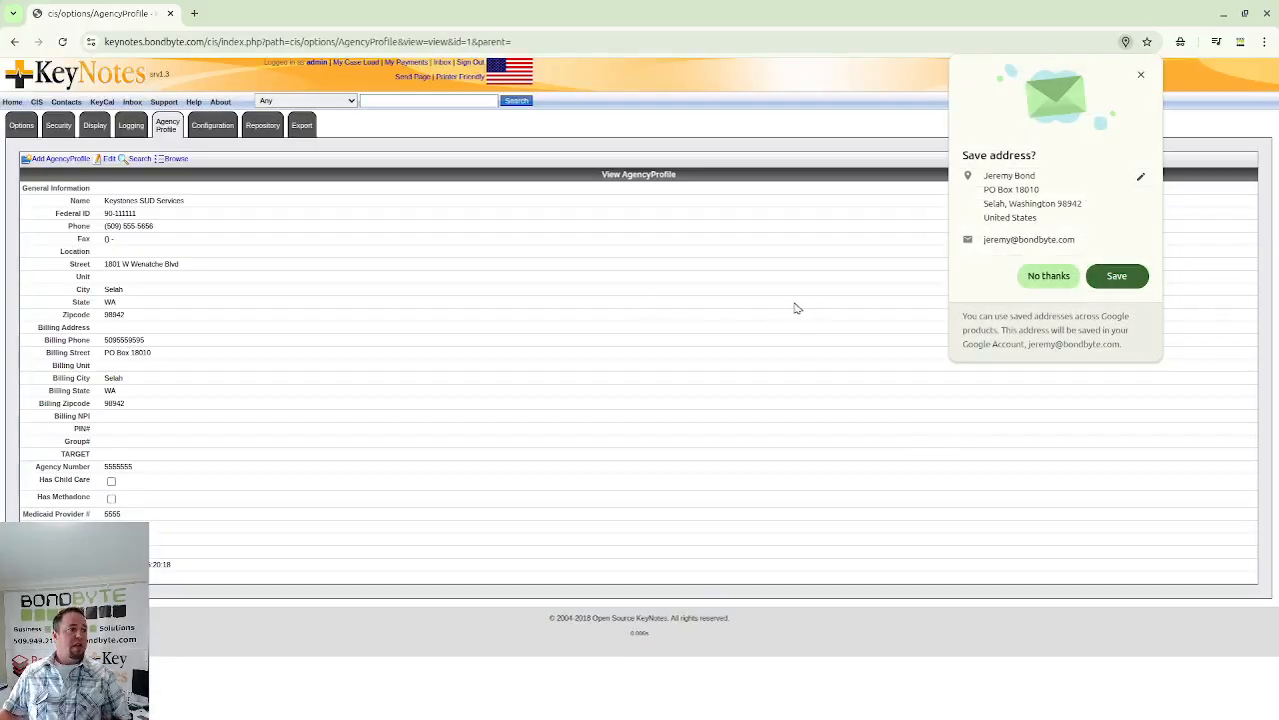
click(167, 126)
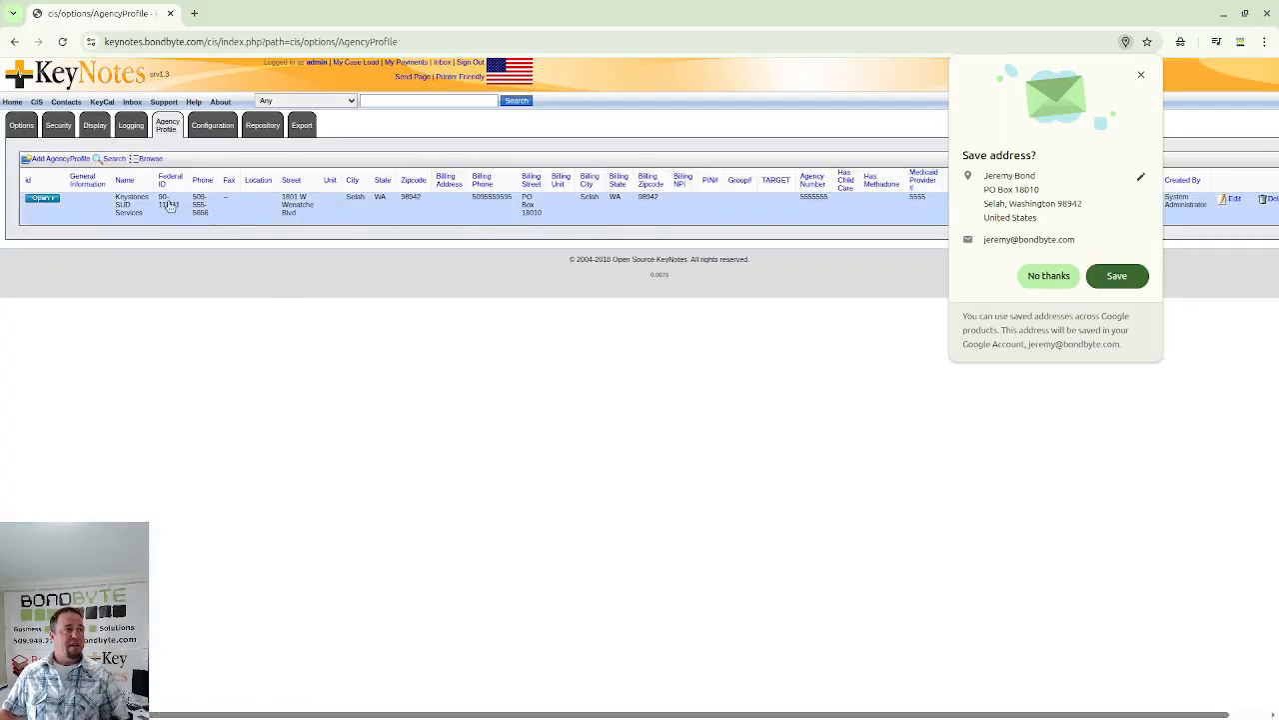
click(1049, 278)
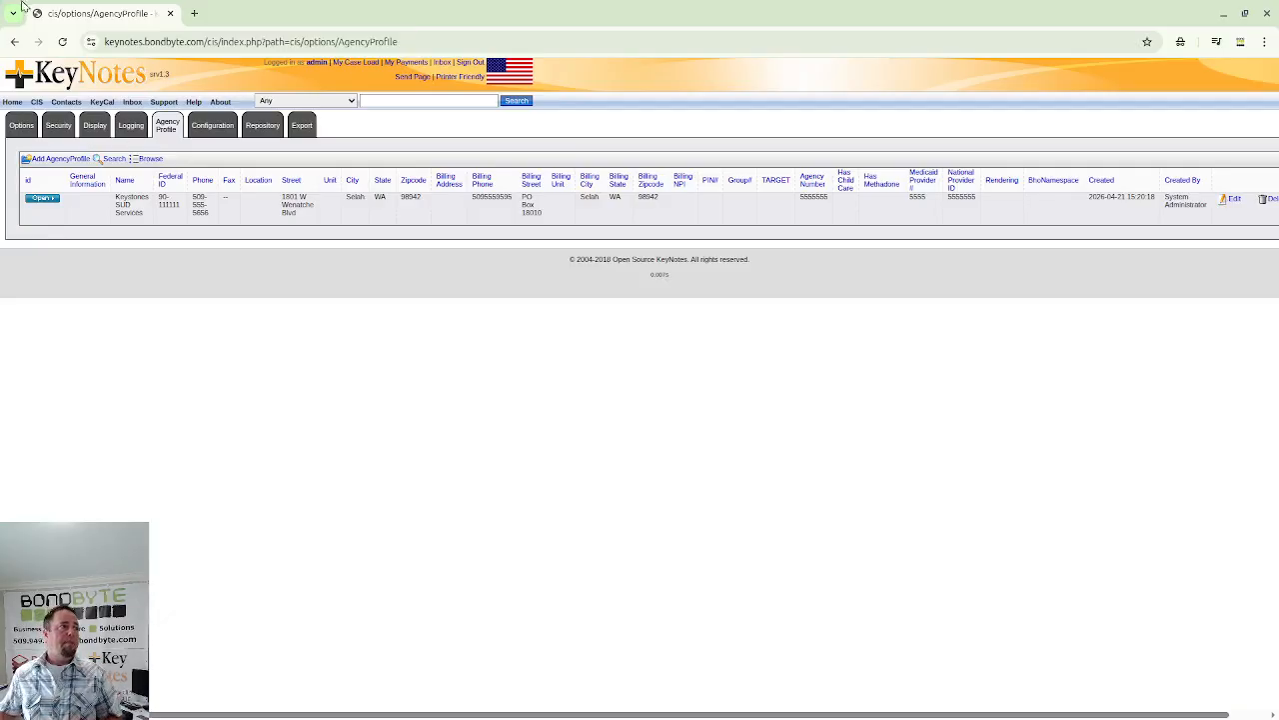
click(36, 102)
- Start a new staff user and enter the first name, last name and full-name signature
mouse_move(55, 333)
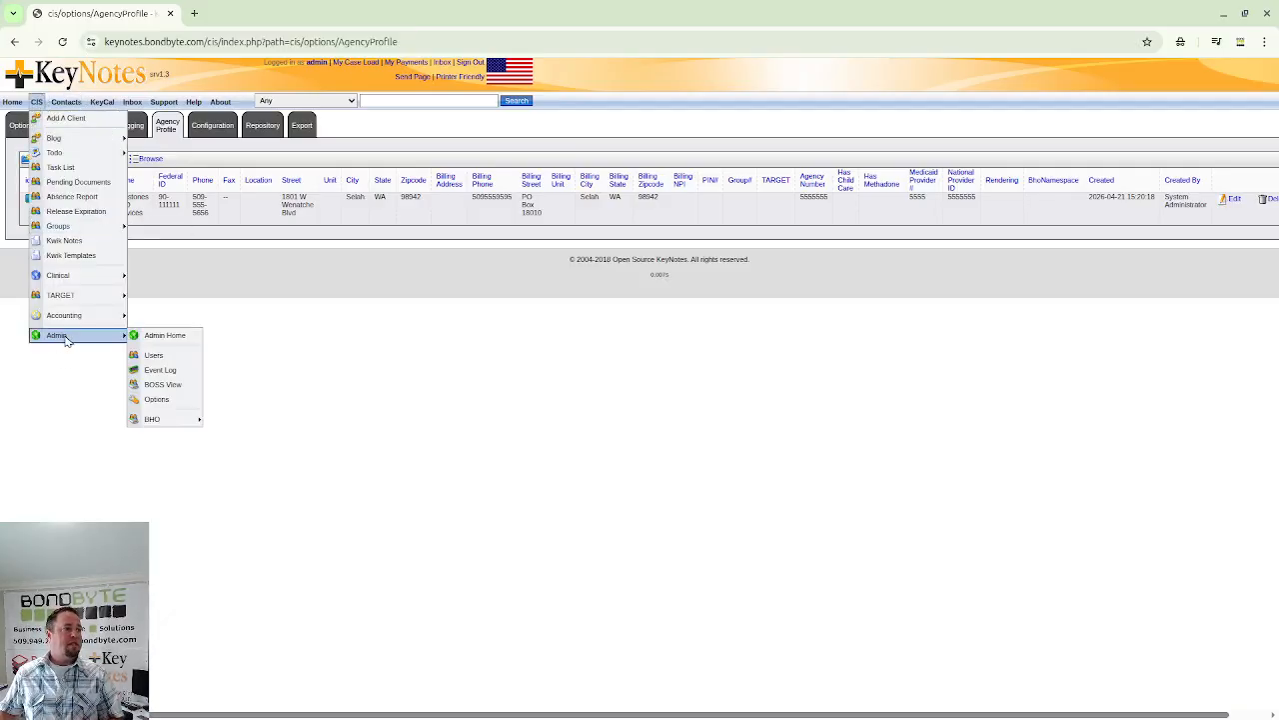
click(178, 358)
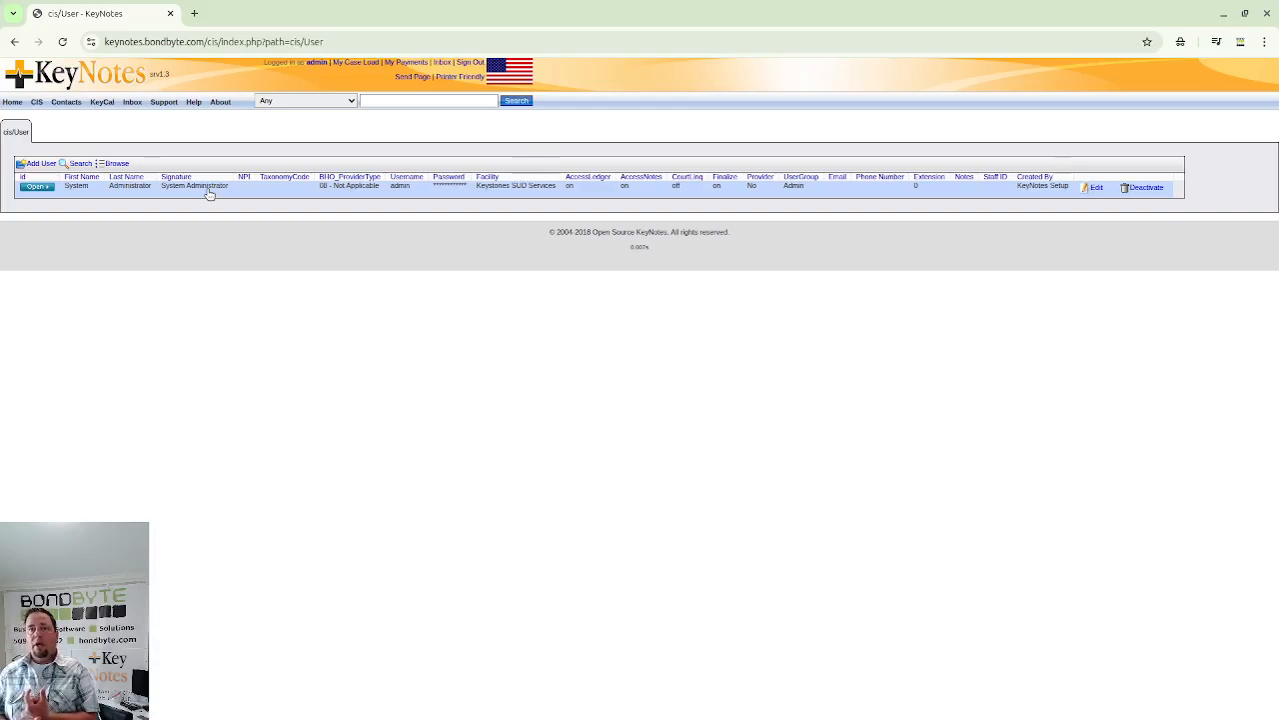
click(30, 164)
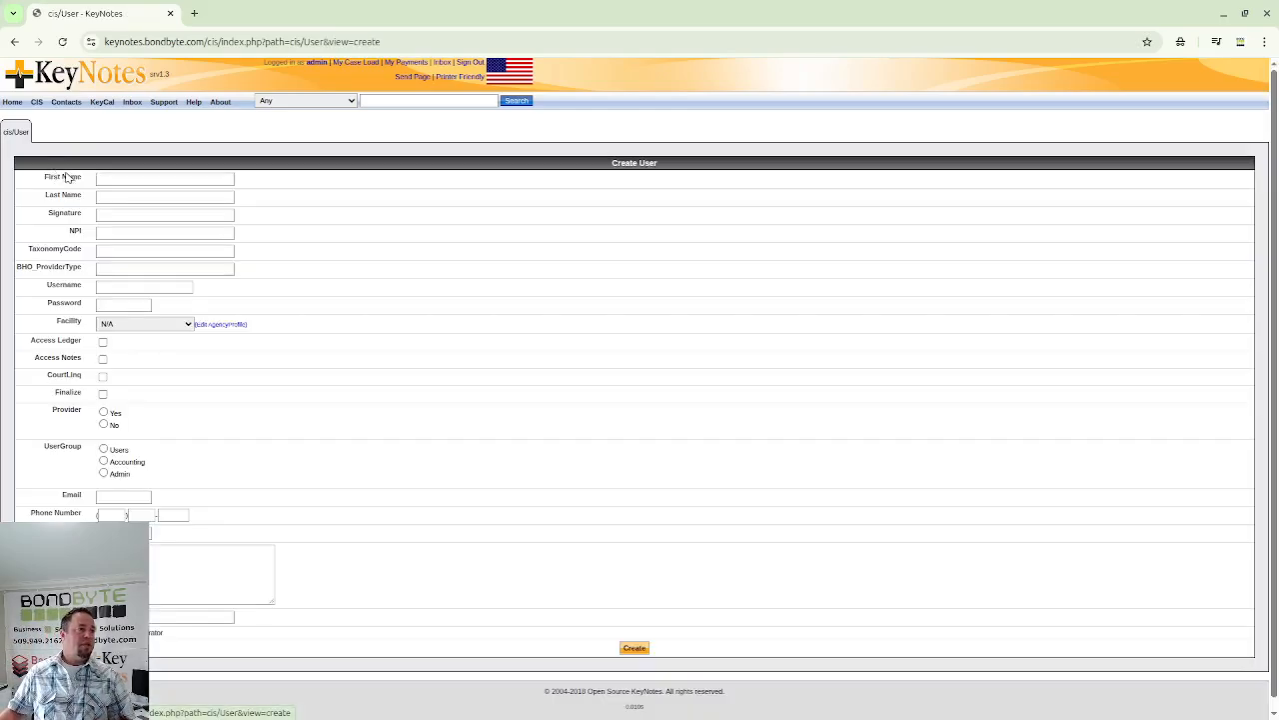
click(108, 178)
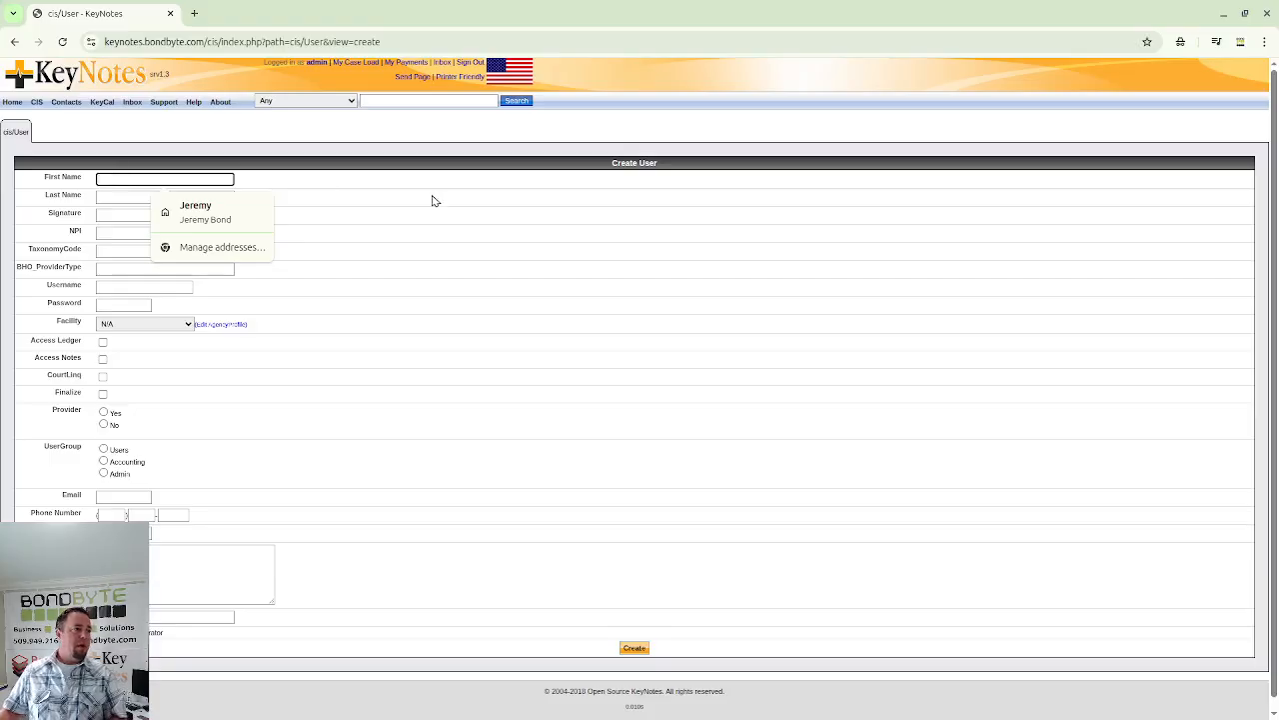
text(Billy)
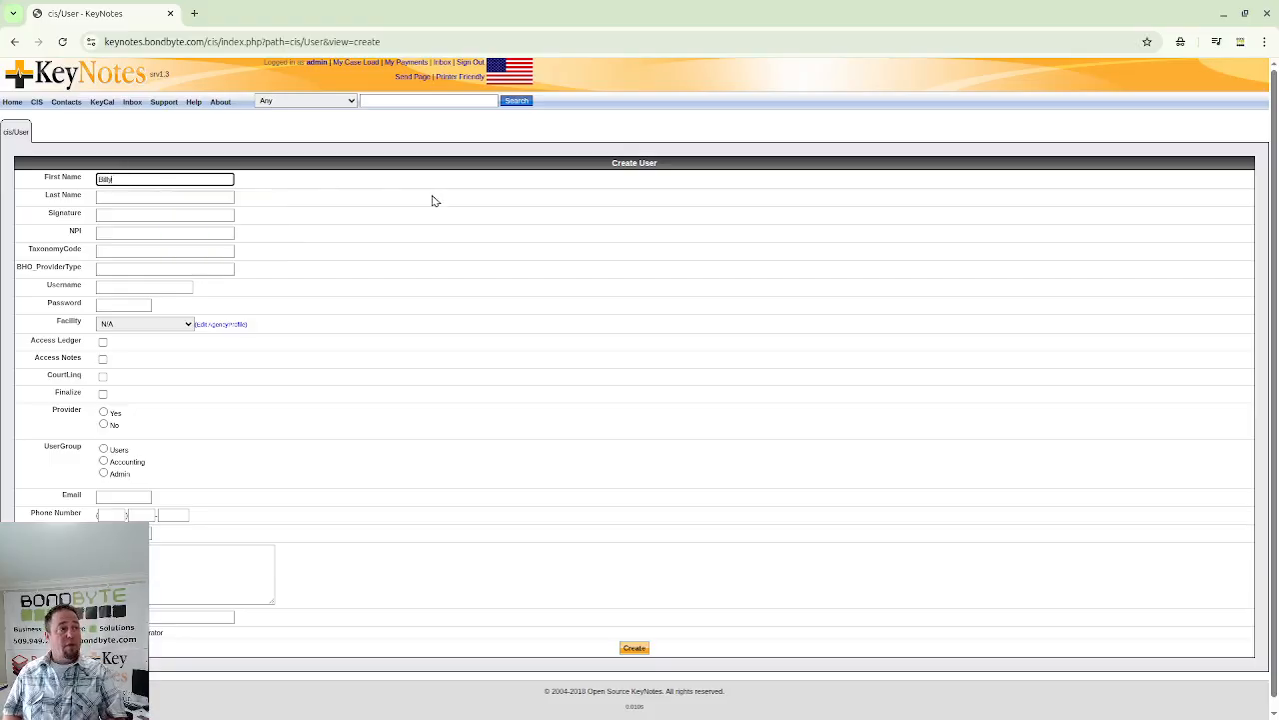
key(Tab)
text(Bi)
key(Tab)
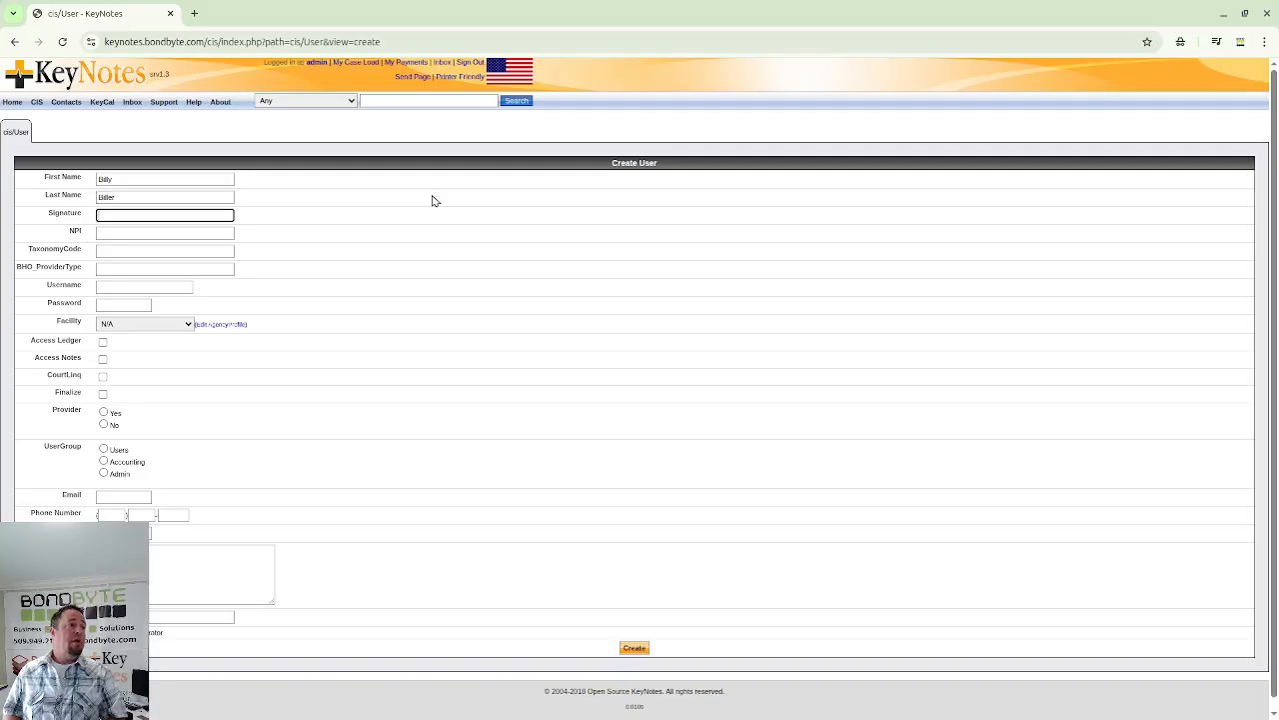
key(Tab)
key(shift+Tab)
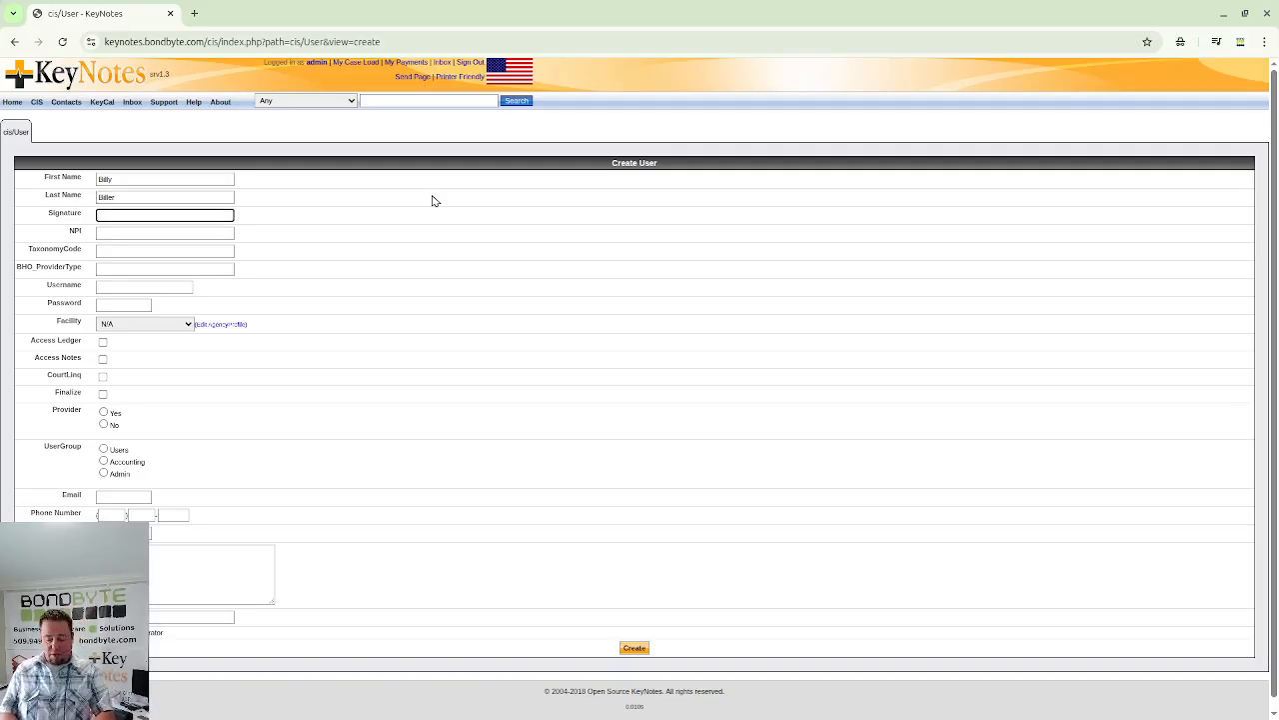
text(Billy Biller)
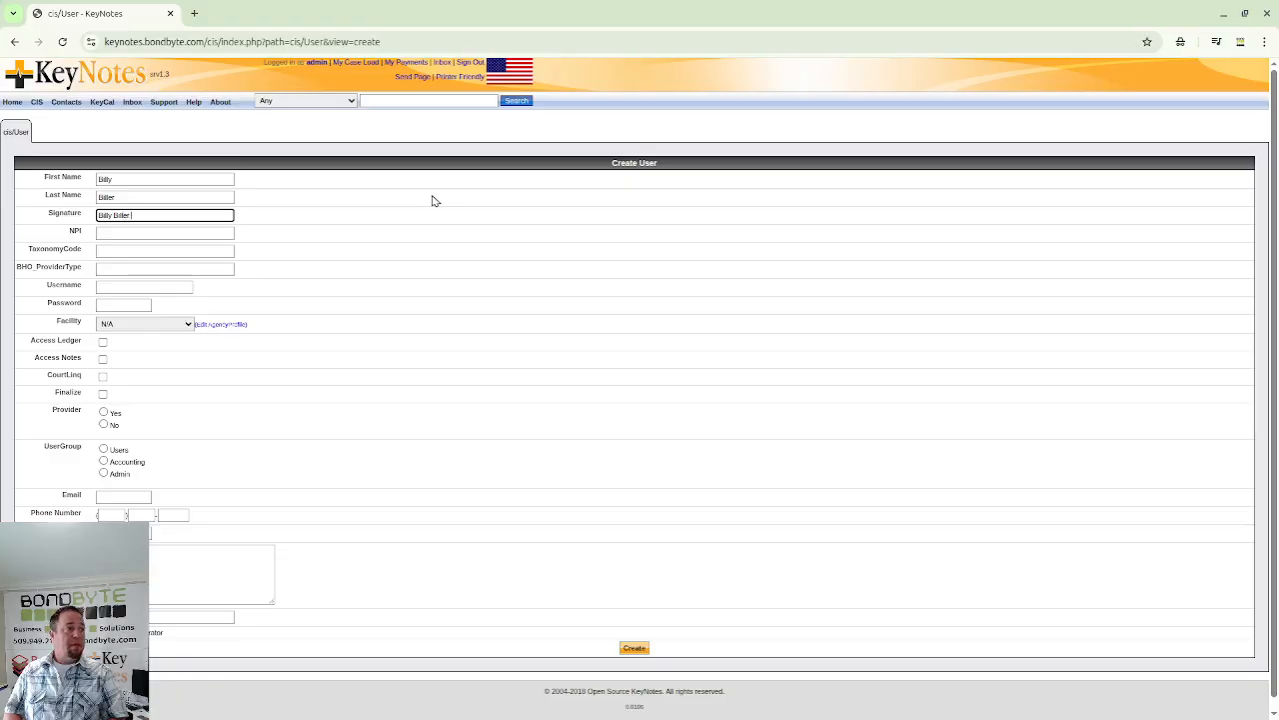
key(Tab)
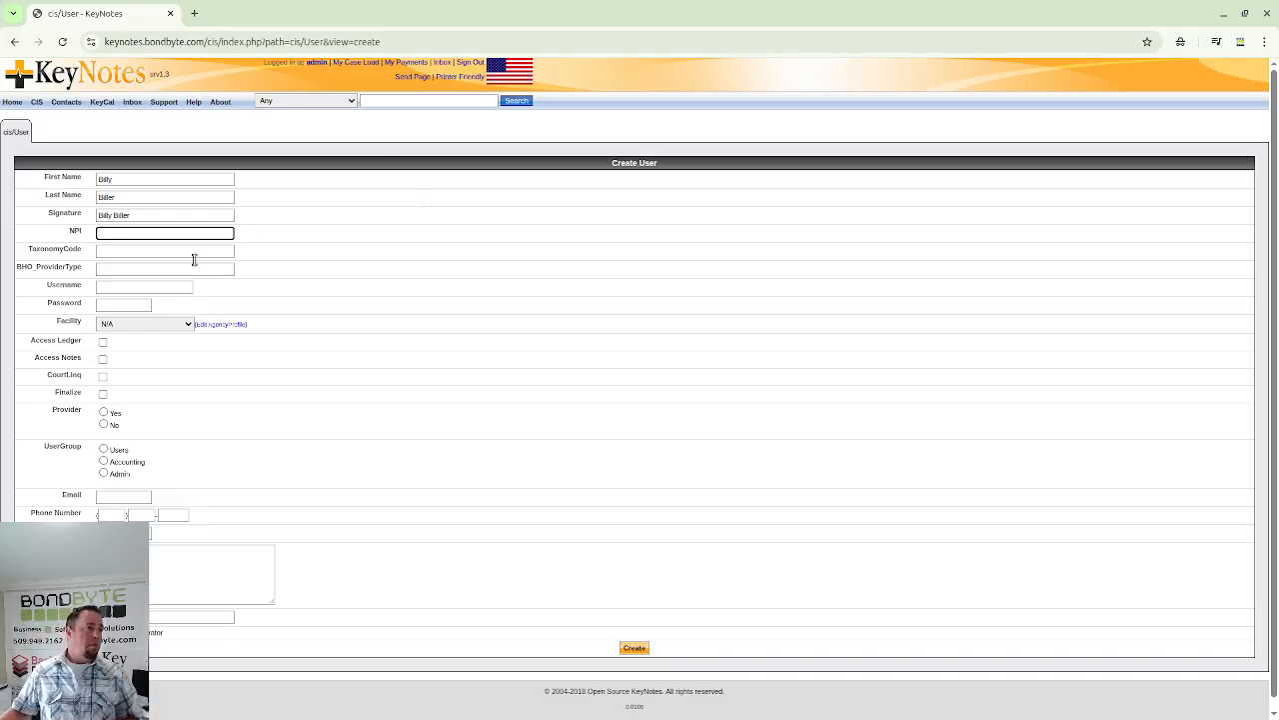
- Enter the new user's login username and password
click(140, 277)
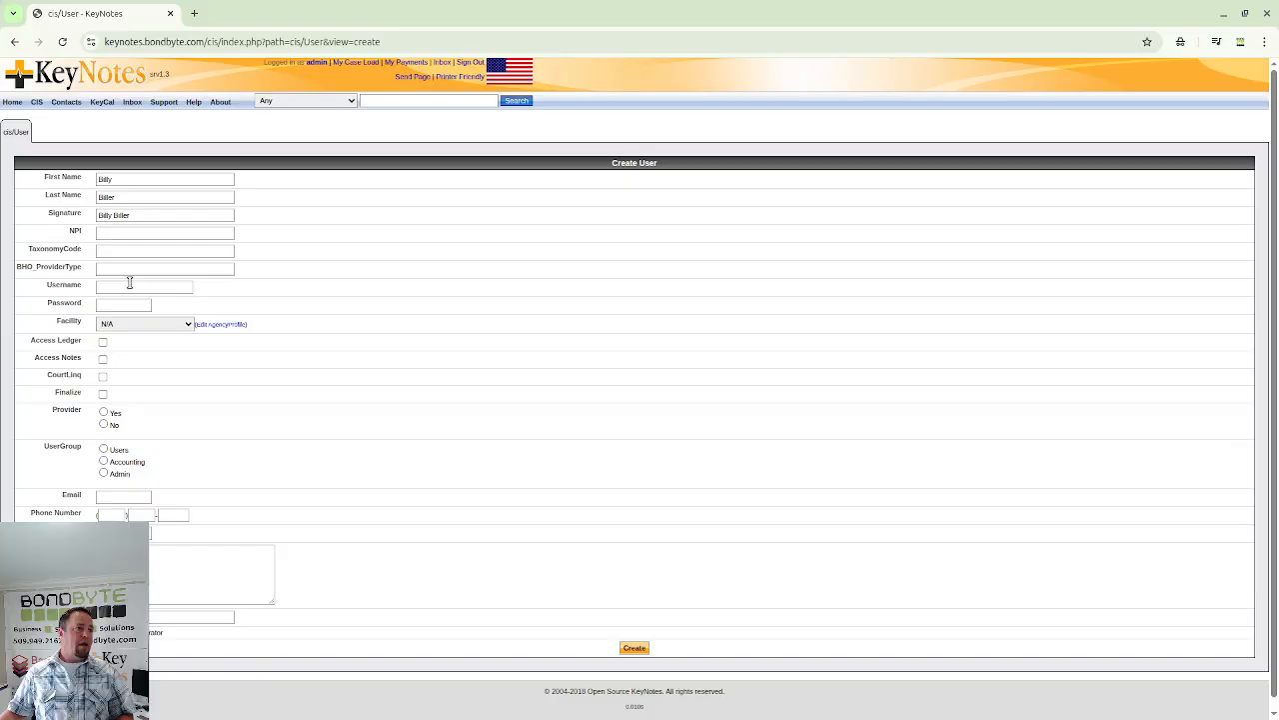
click(129, 285)
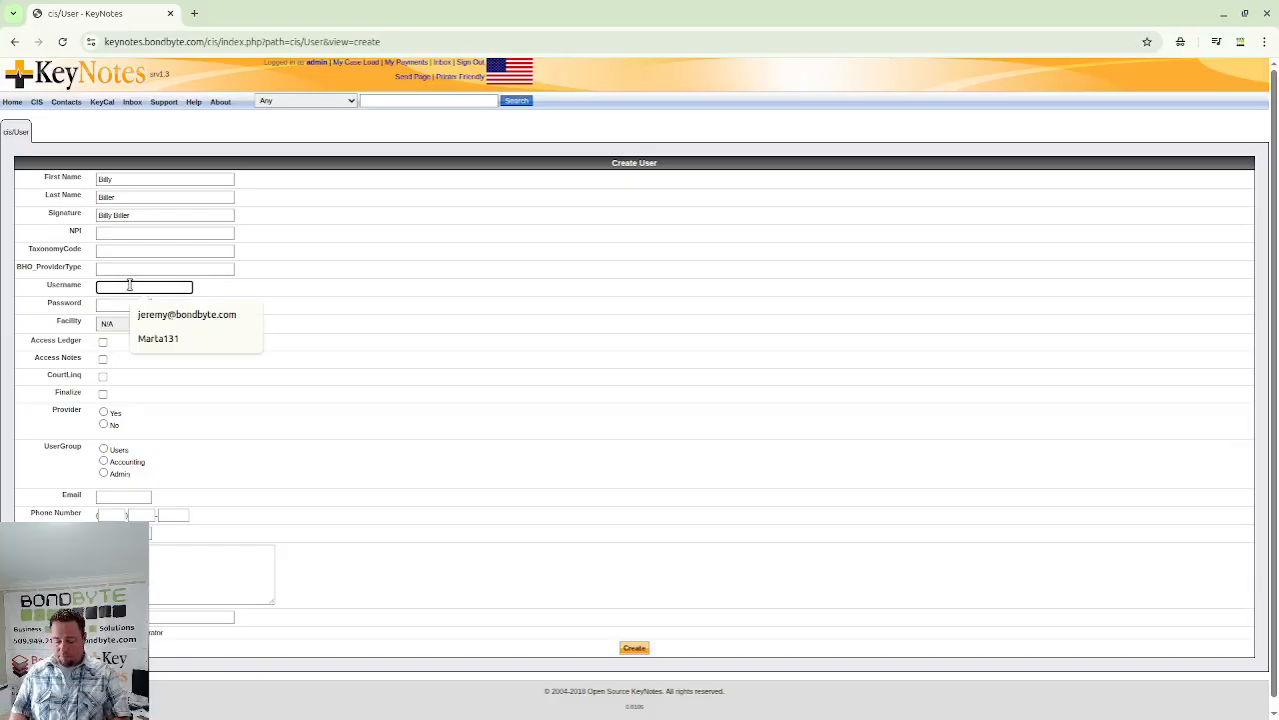
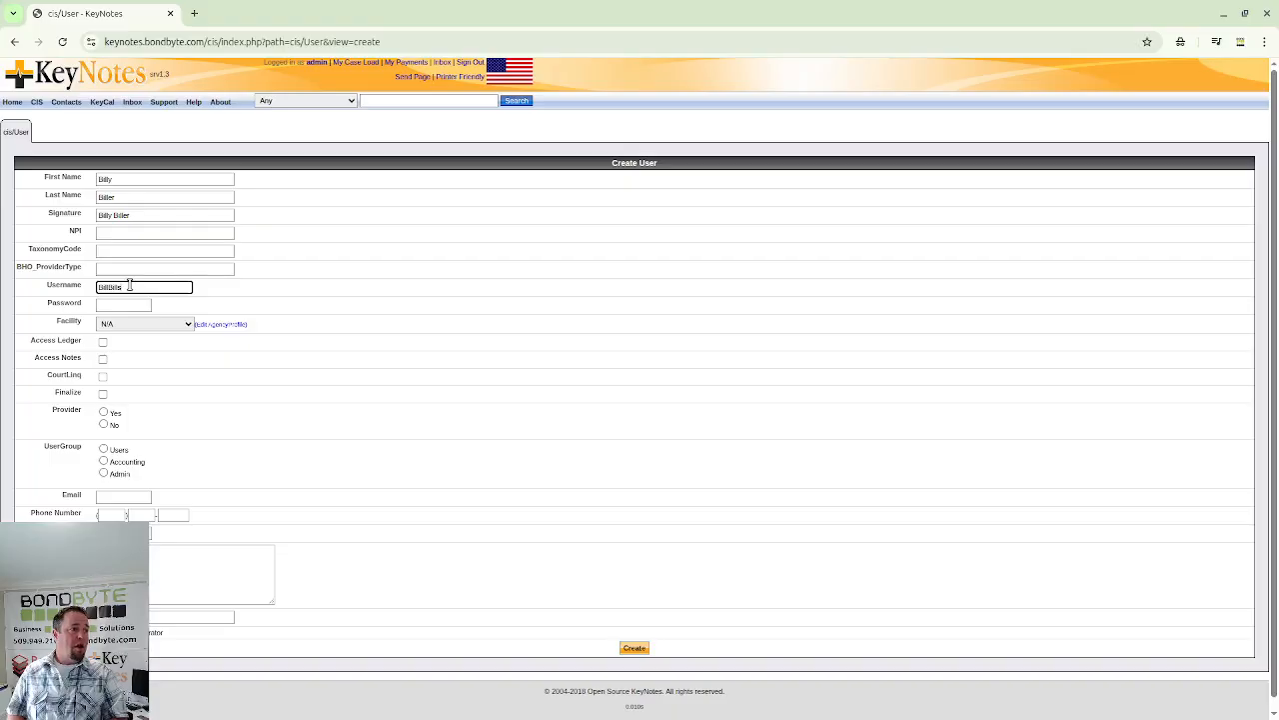
key(Tab)
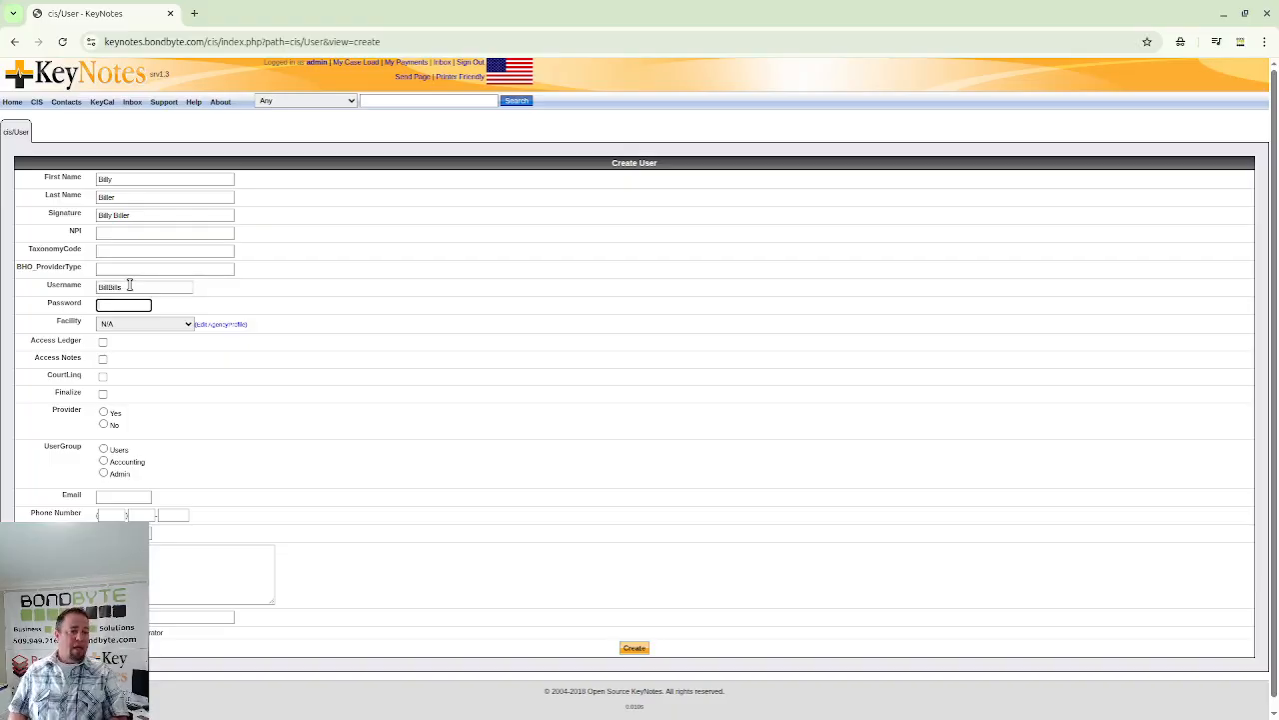
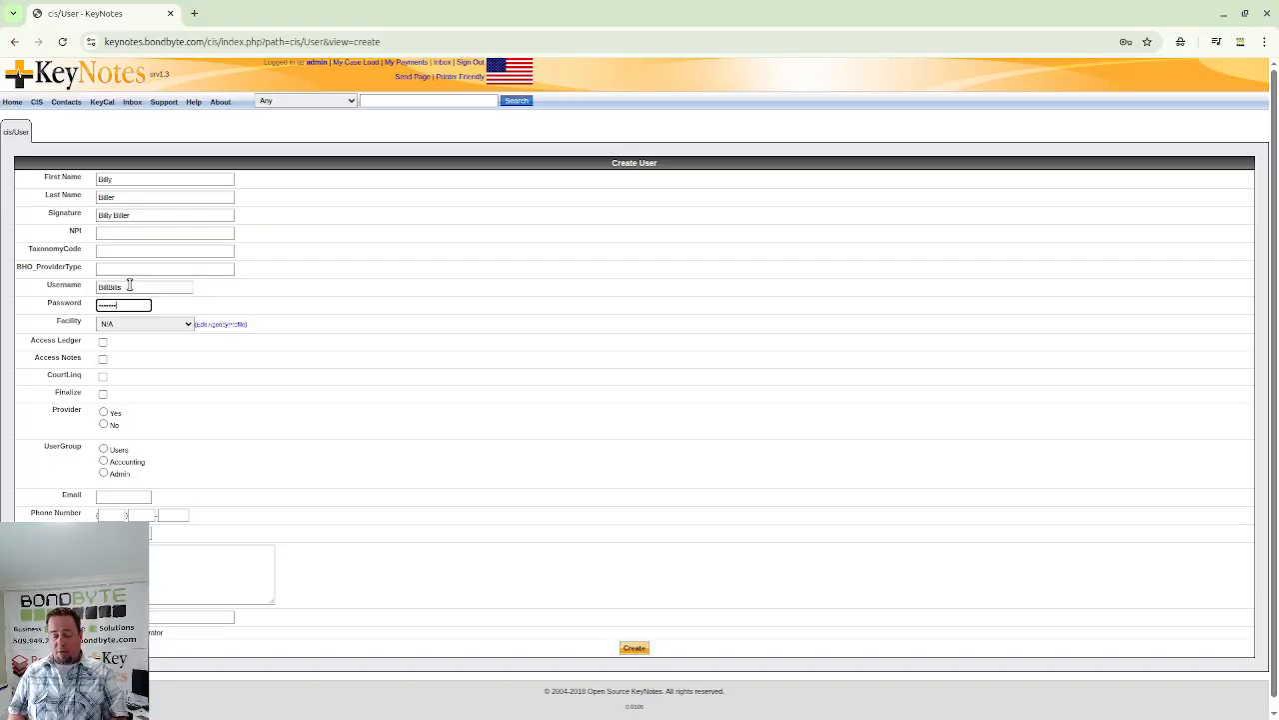
key(Tab)
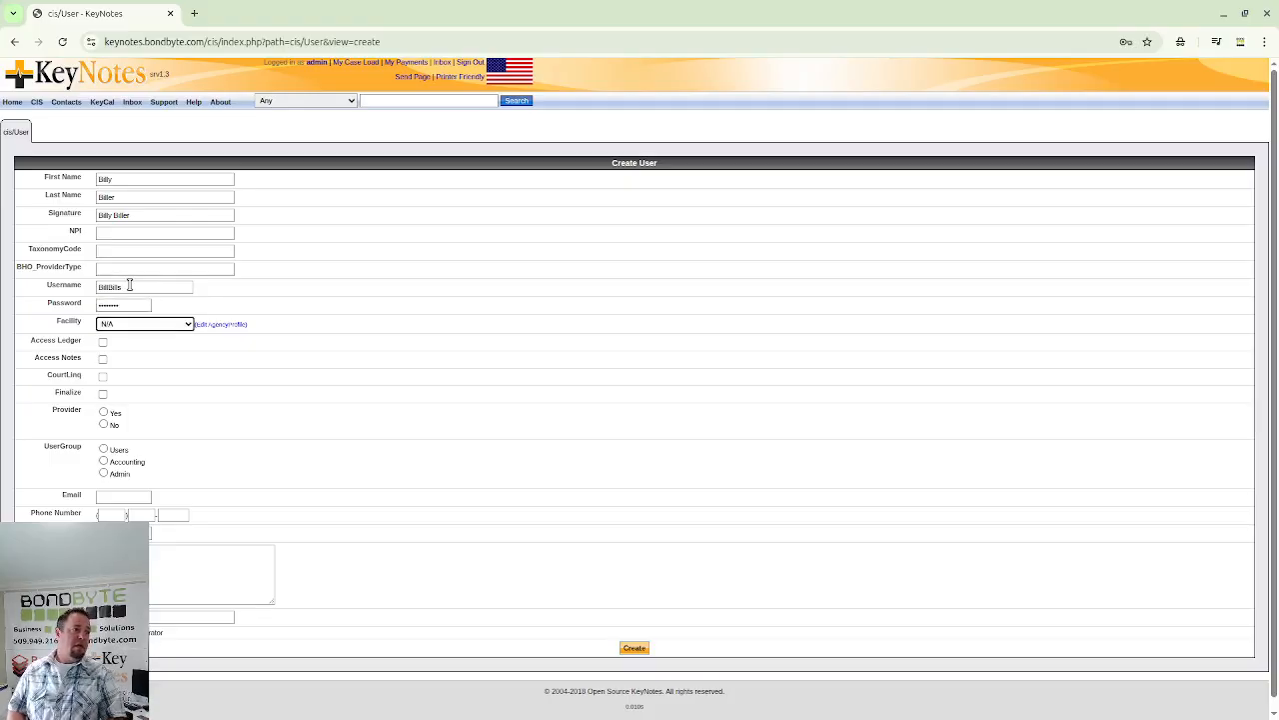
- Assign the user to Keystones SUD Services with Access Ledger in the Accounting user group
click(185, 325)
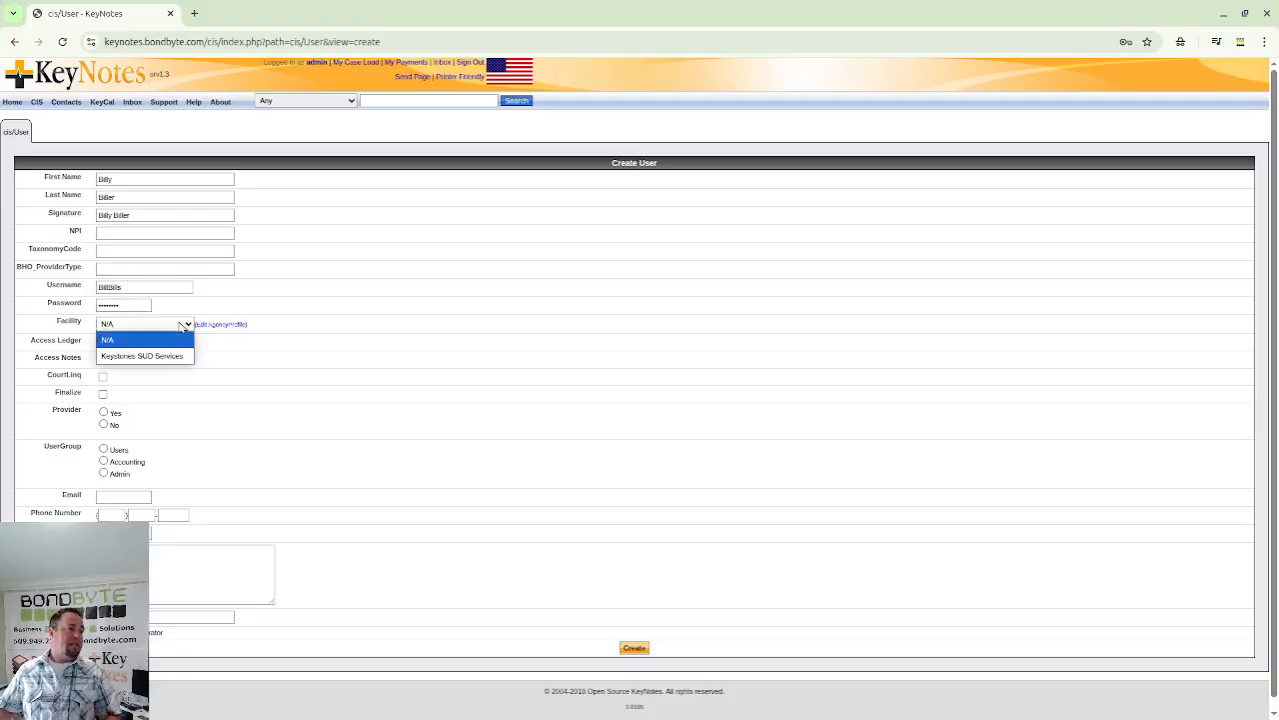
click(171, 356)
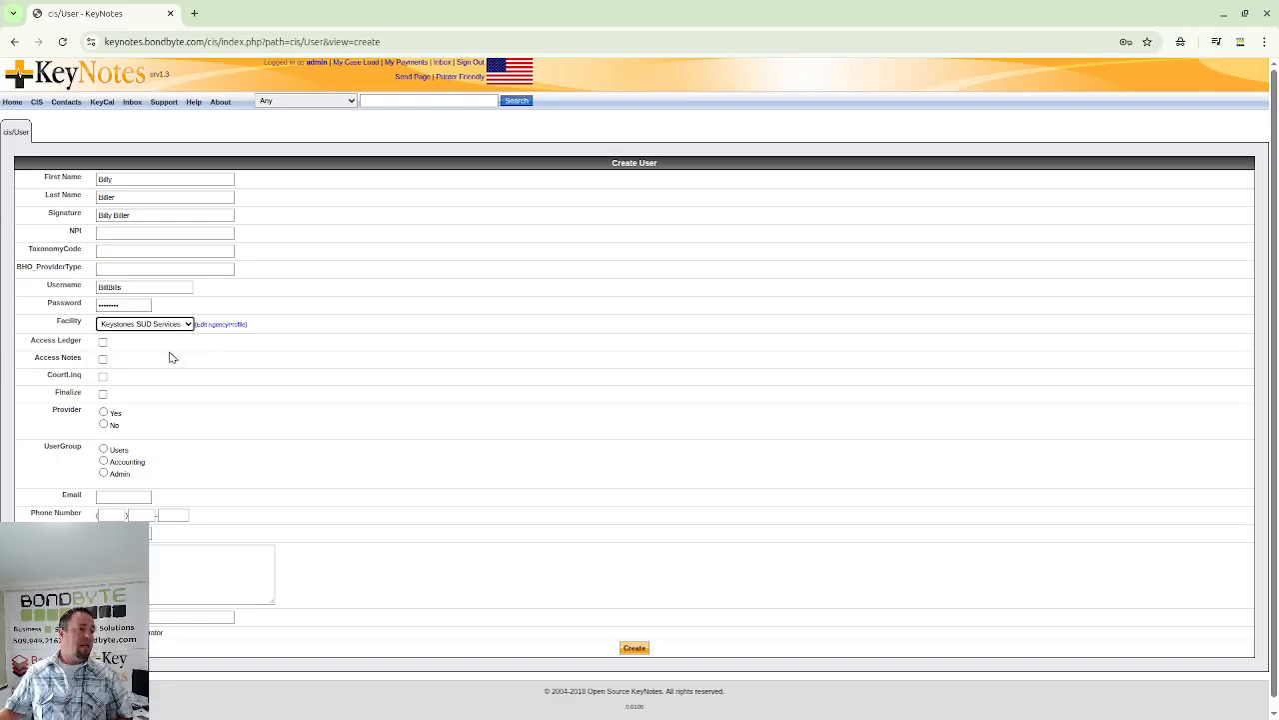
click(259, 300)
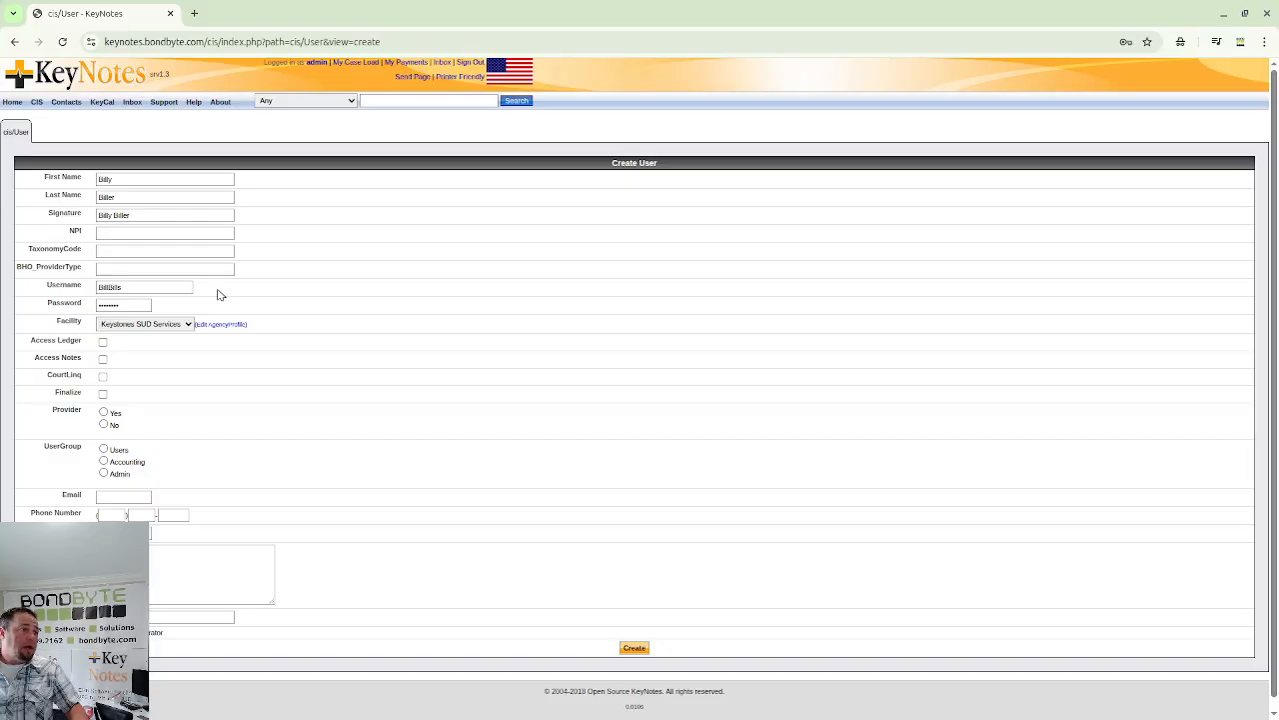
click(103, 342)
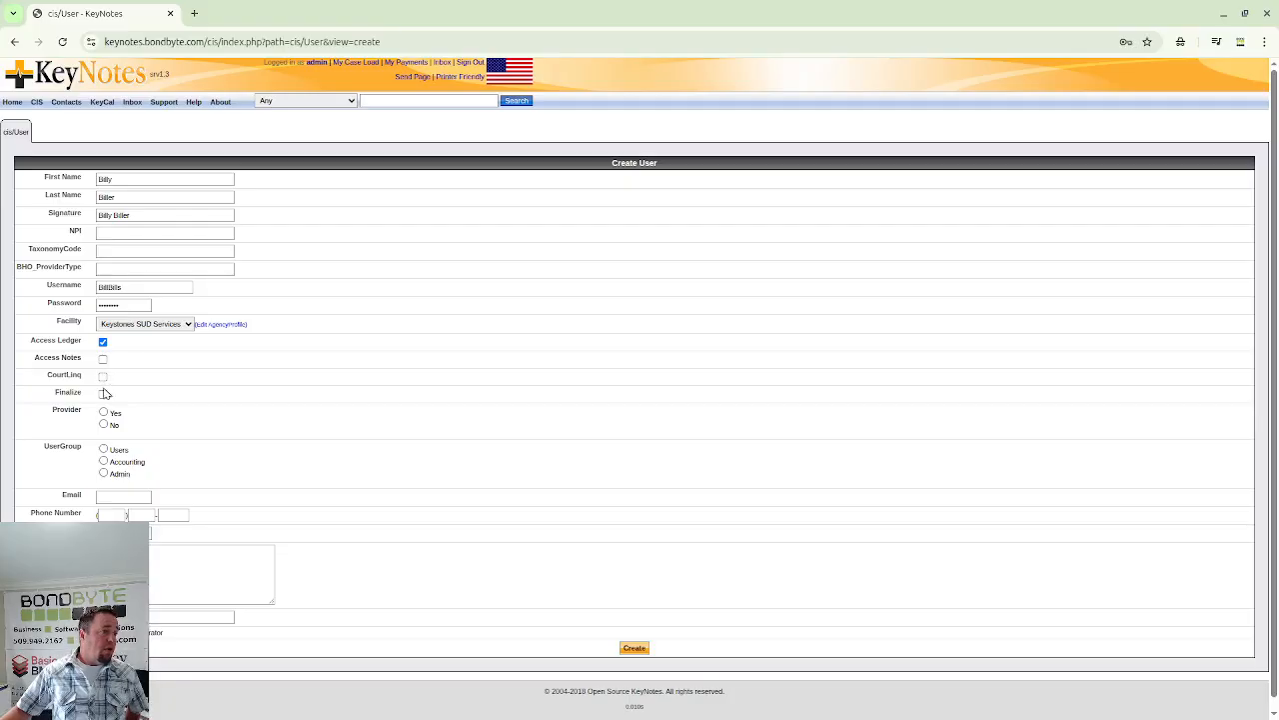
click(104, 460)
- Enter the user's email address and phone number, then create the account
click(101, 497)
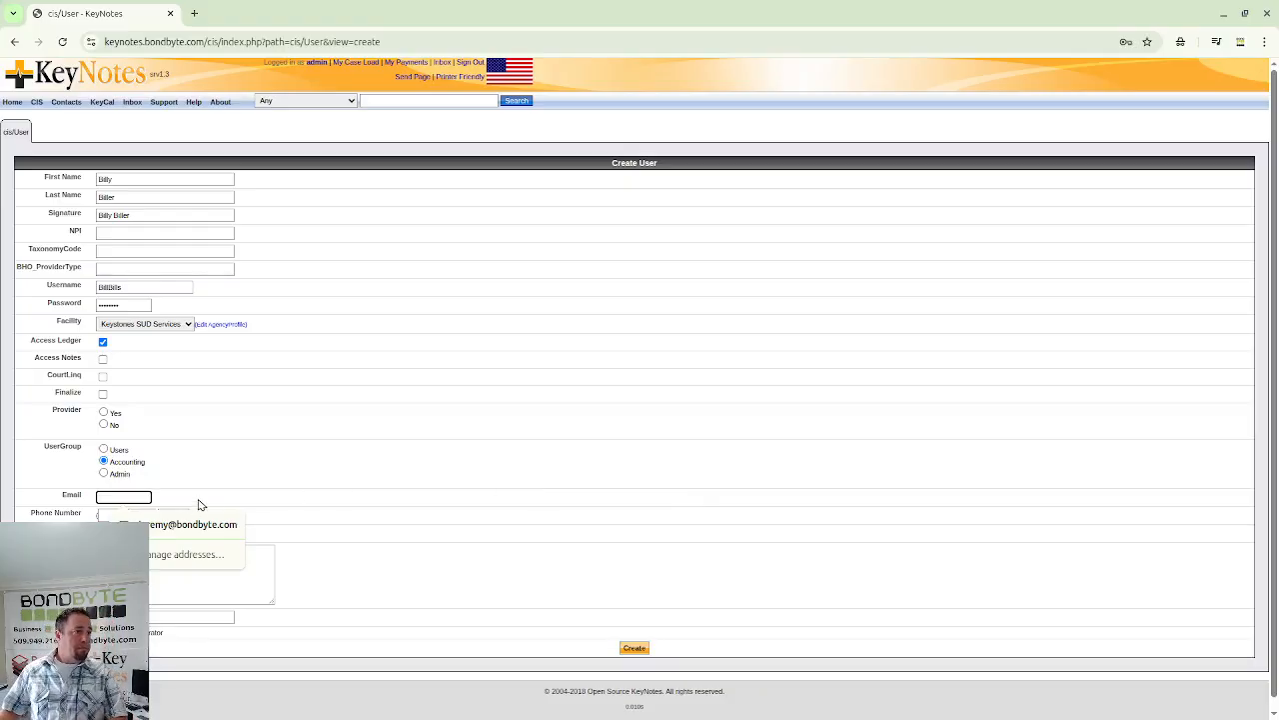
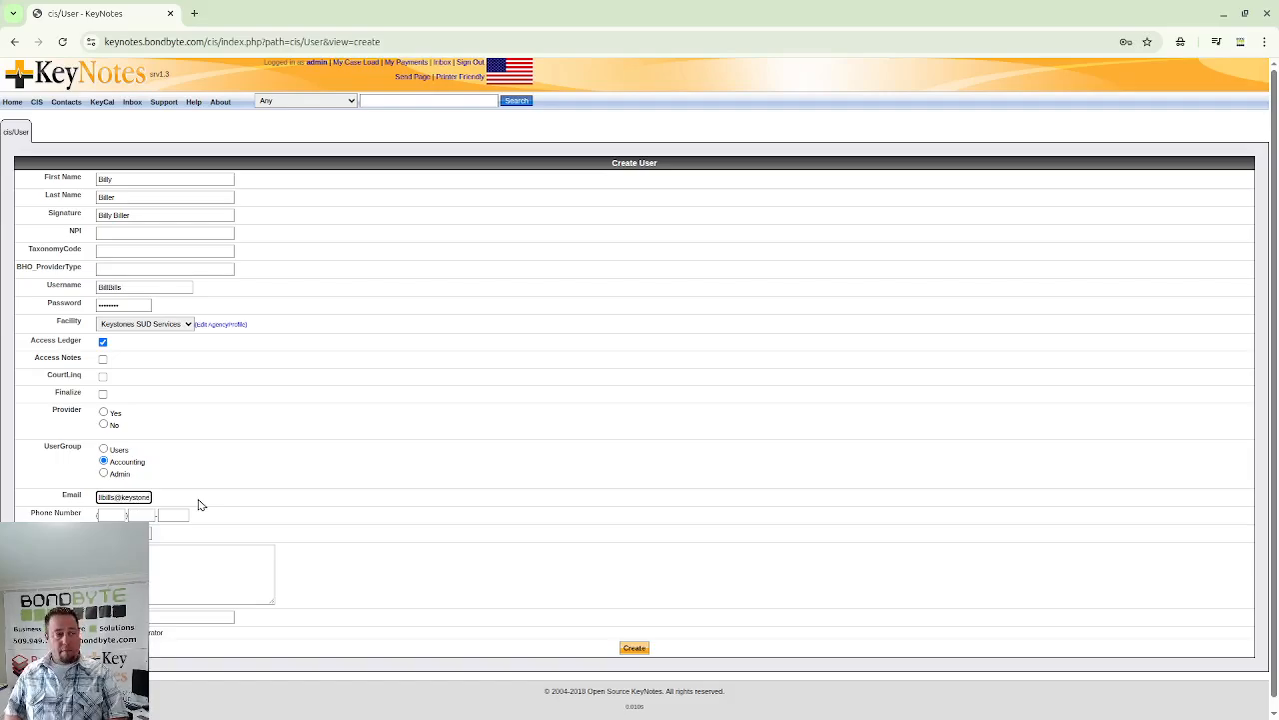
key(Tab)
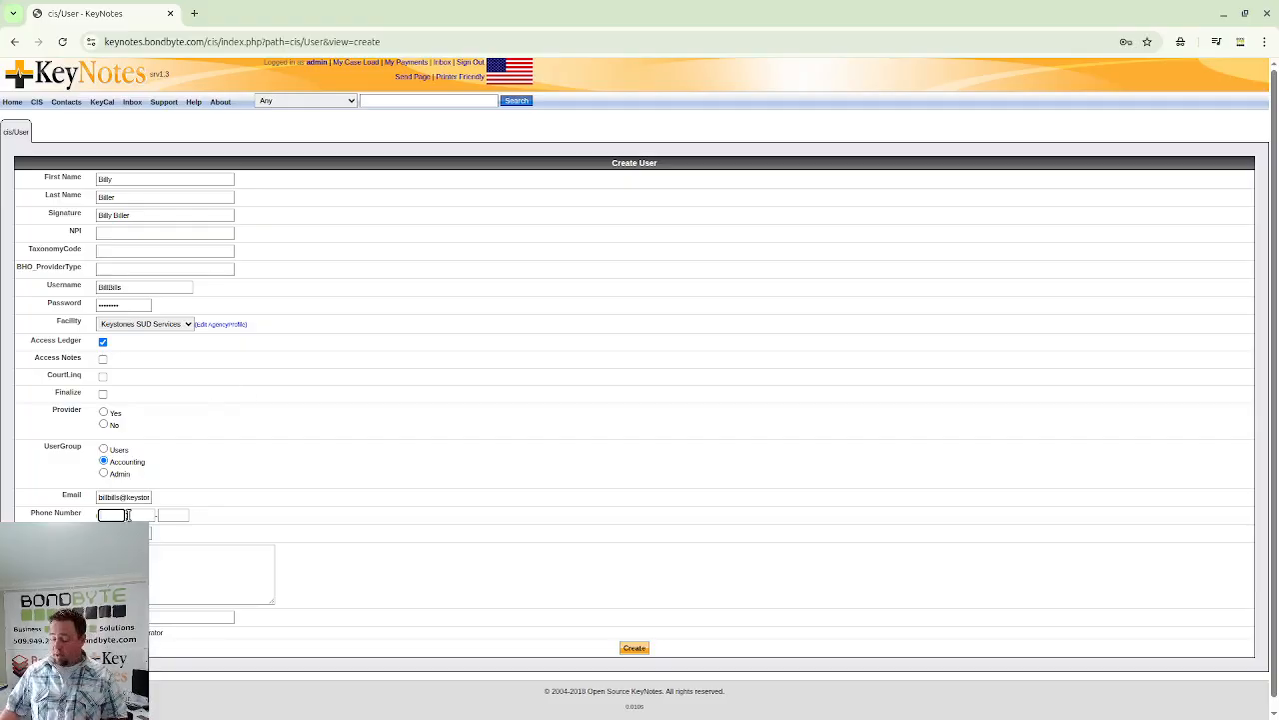
text(509)
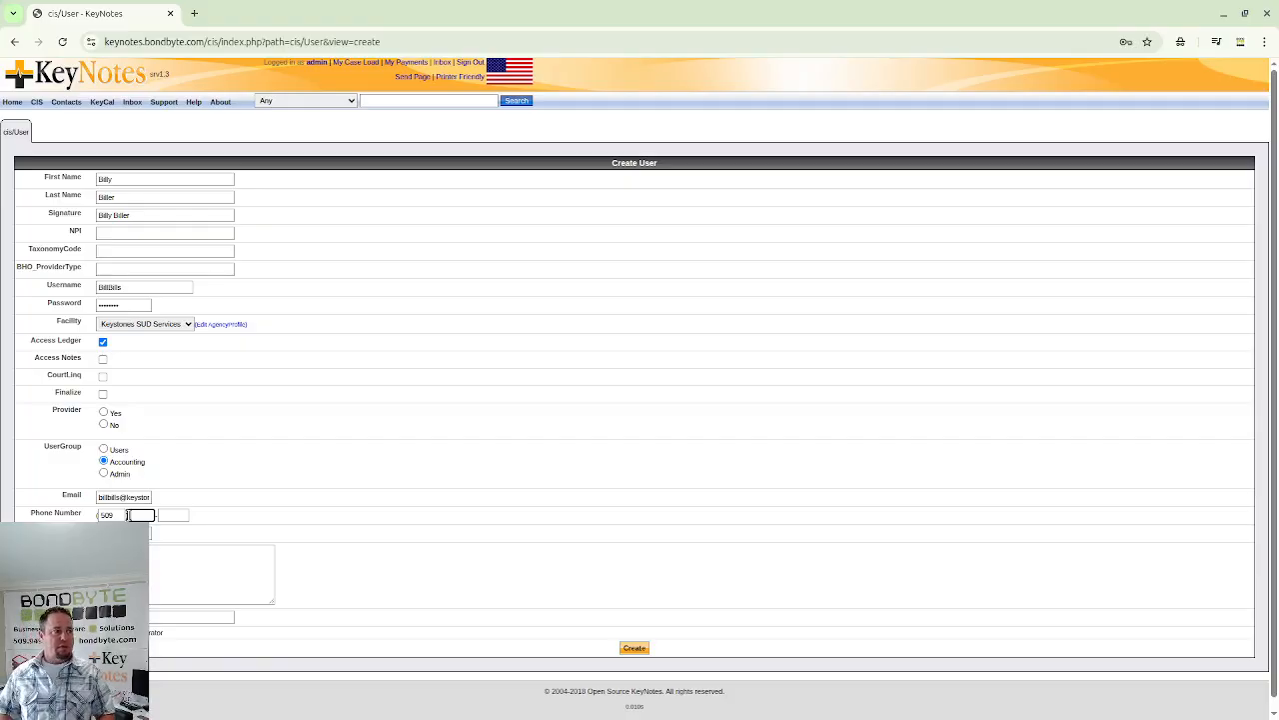
text(555)
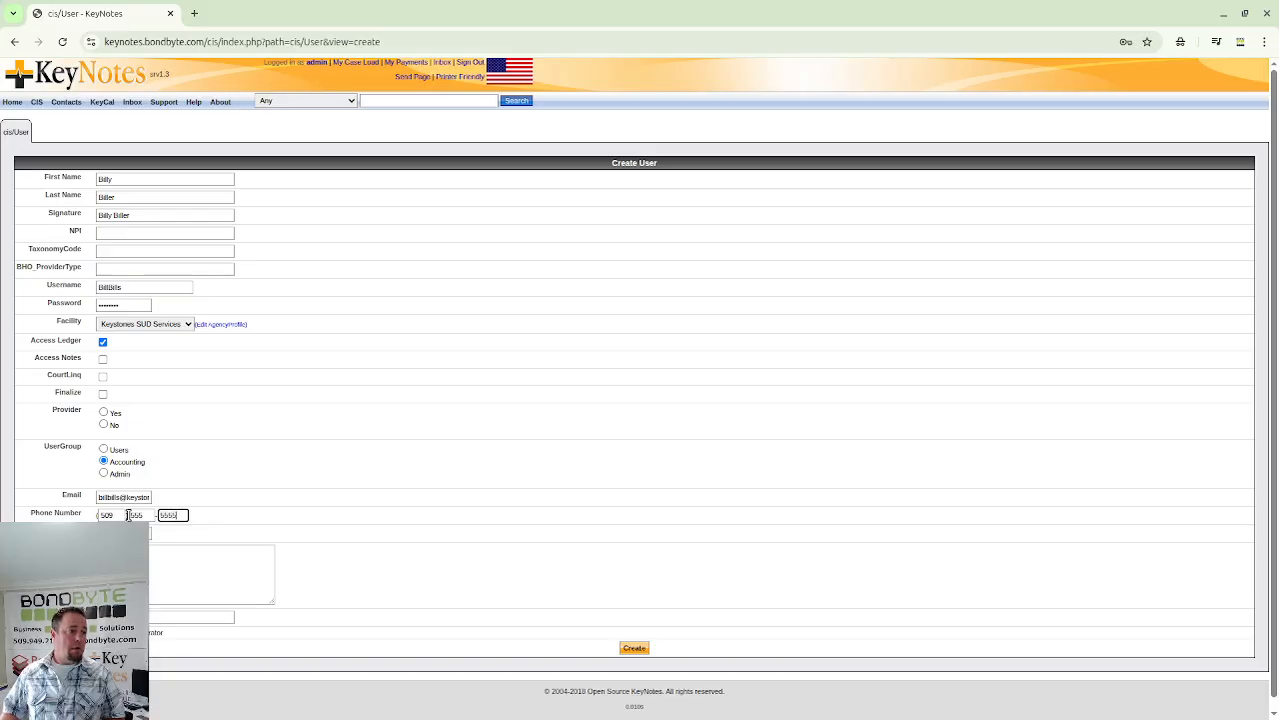
key(Tab)
key(Tab)
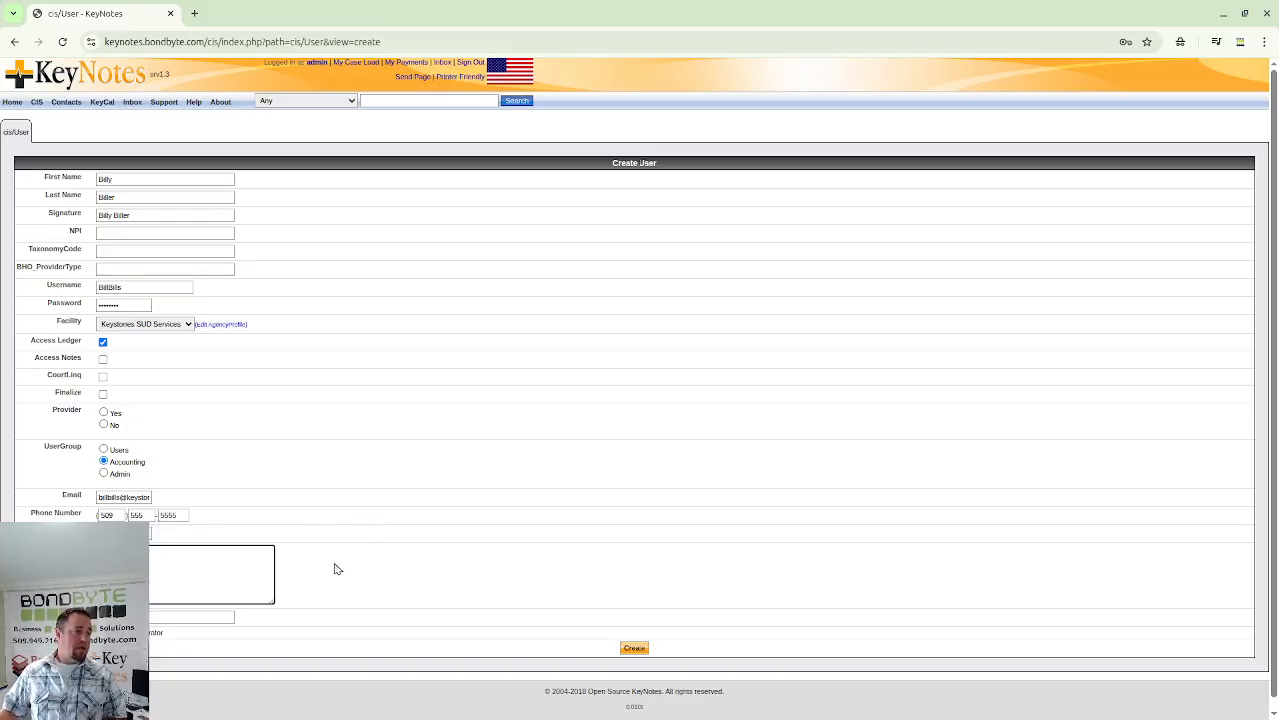
key(Tab)
text(1)
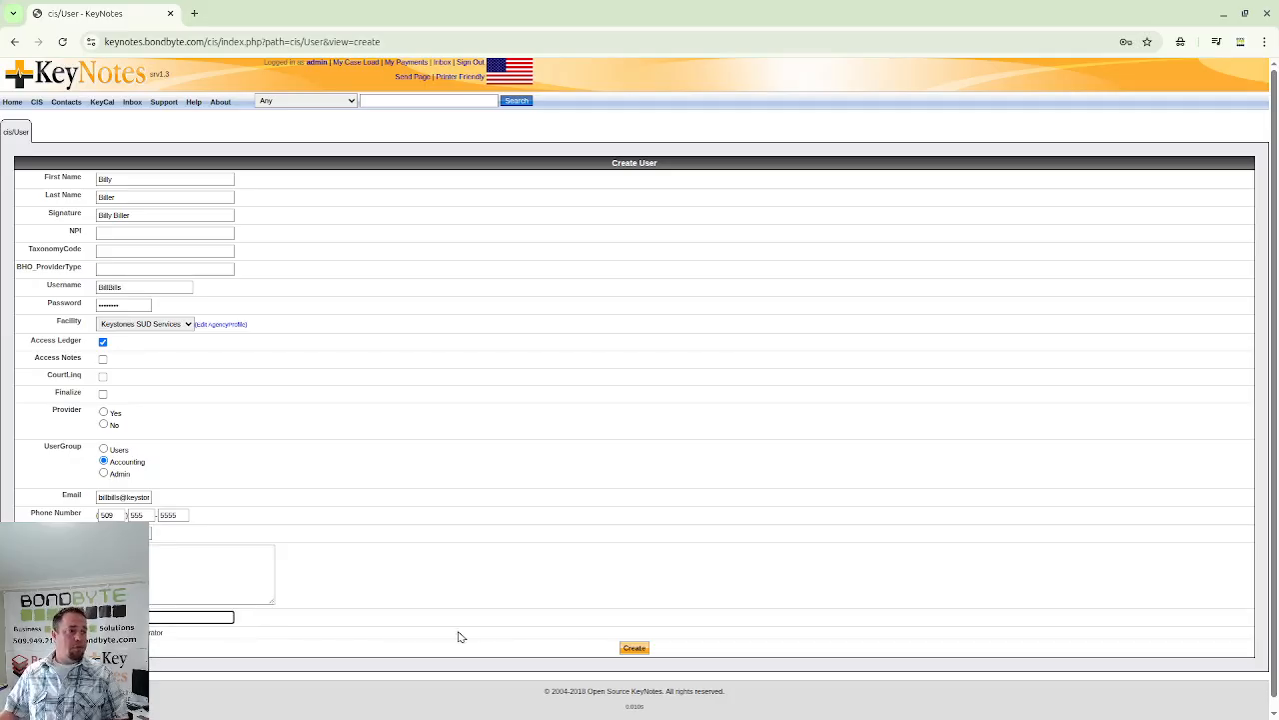
click(636, 650)
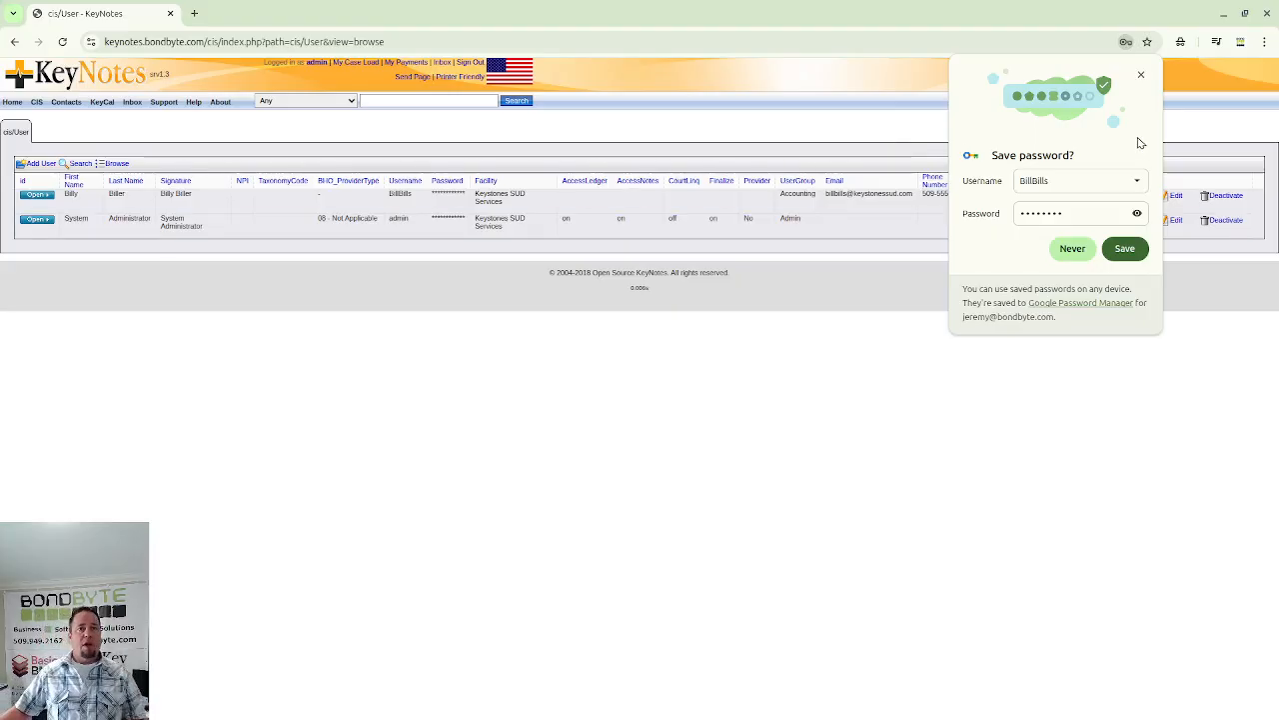
- Start another new user and enter the first name, last name and full-name signature
click(1125, 248)
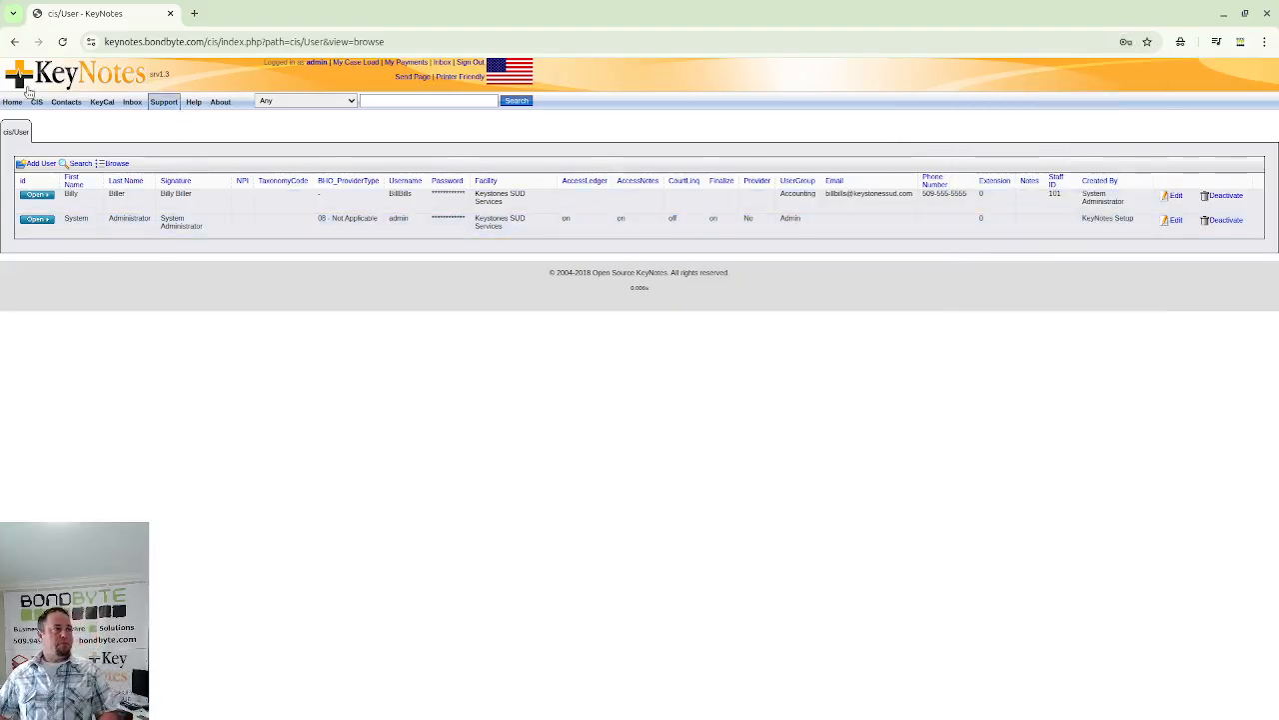
click(41, 166)
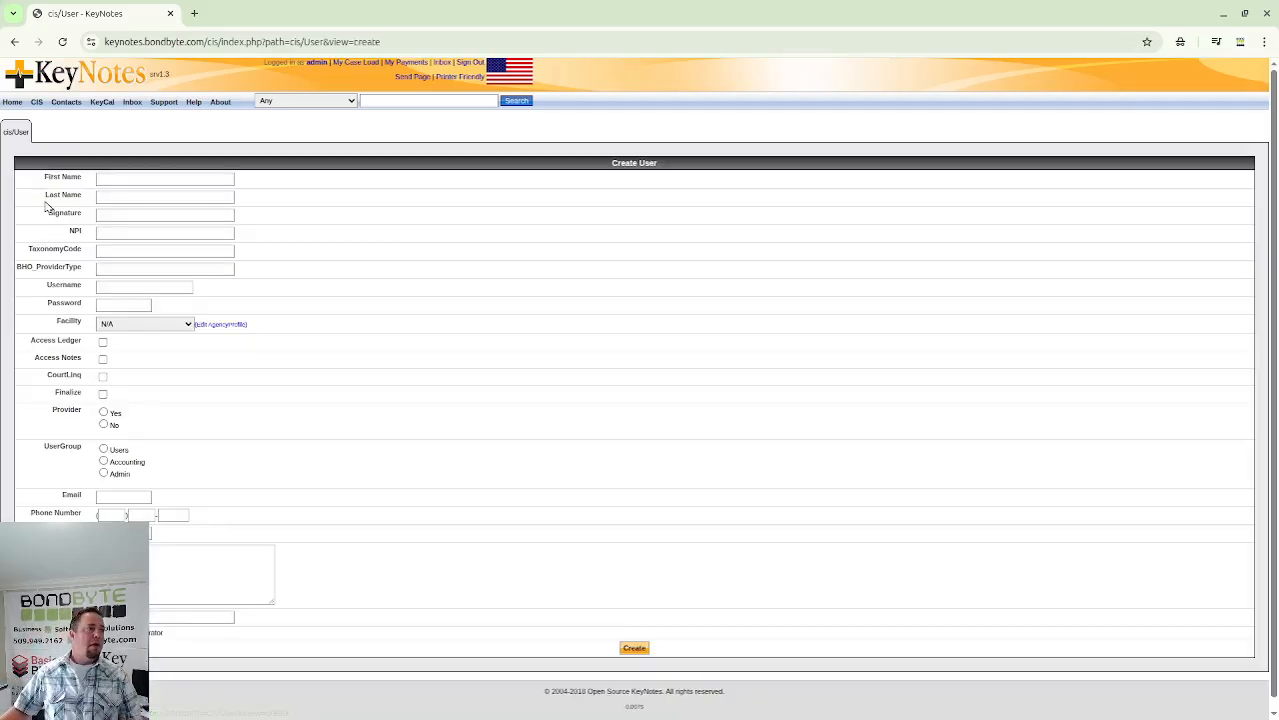
click(123, 178)
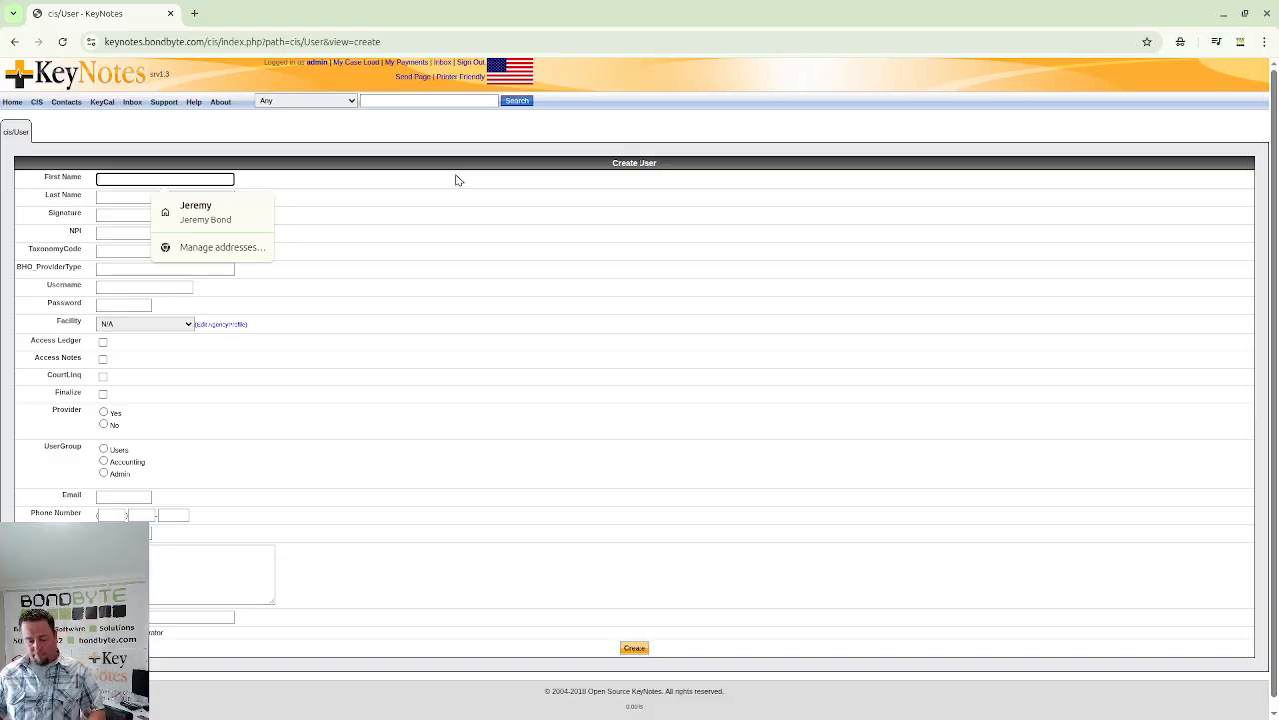
text(CAndy)
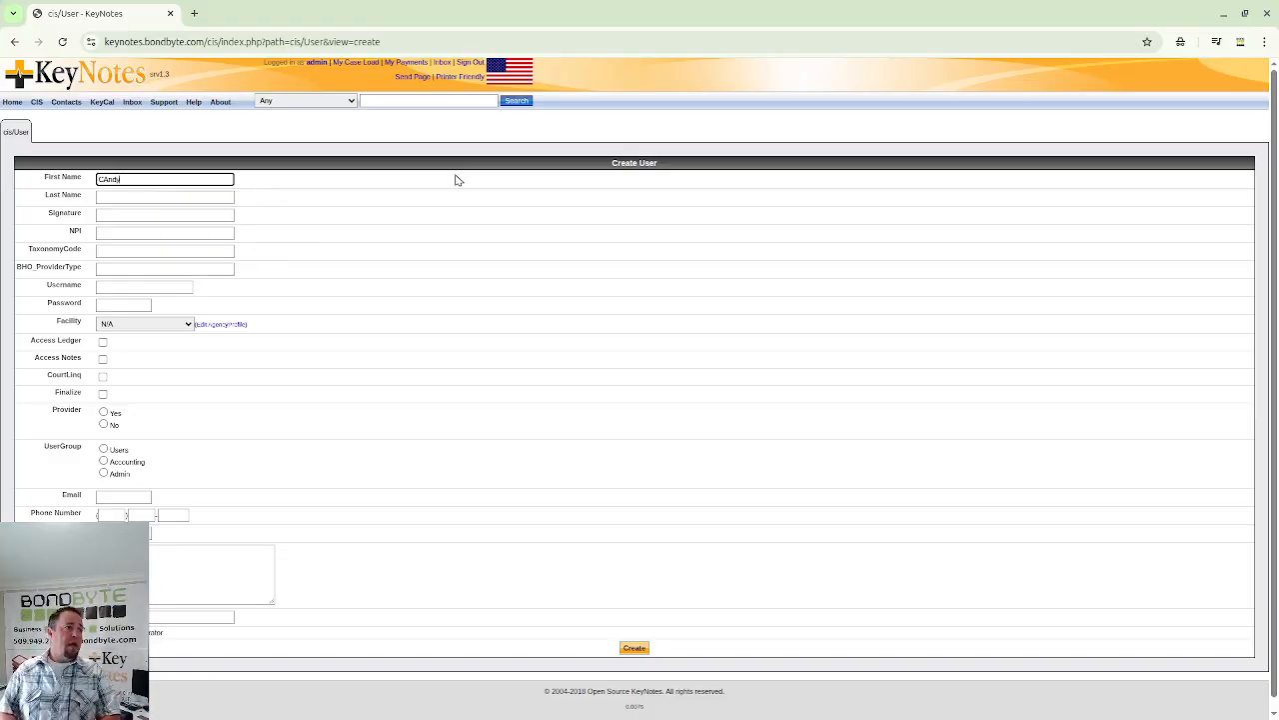
key(Tab)
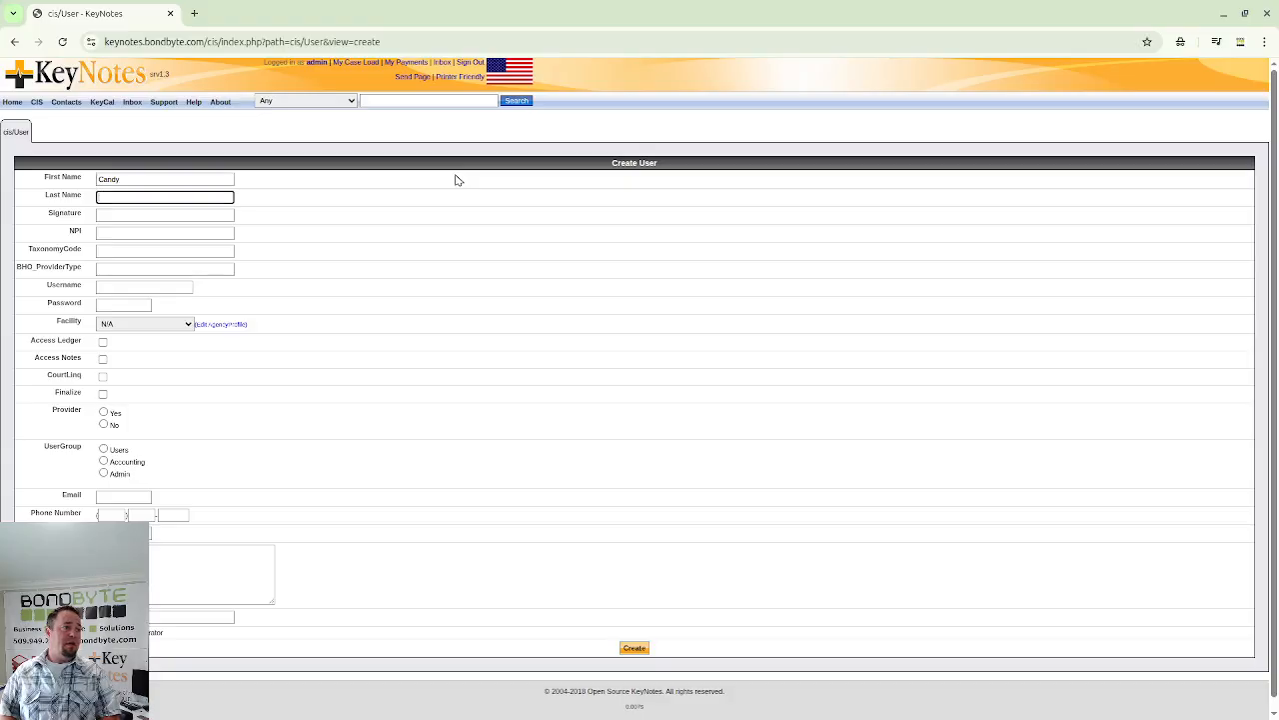
text(Counsel)
key(Tab)
key(Tab)
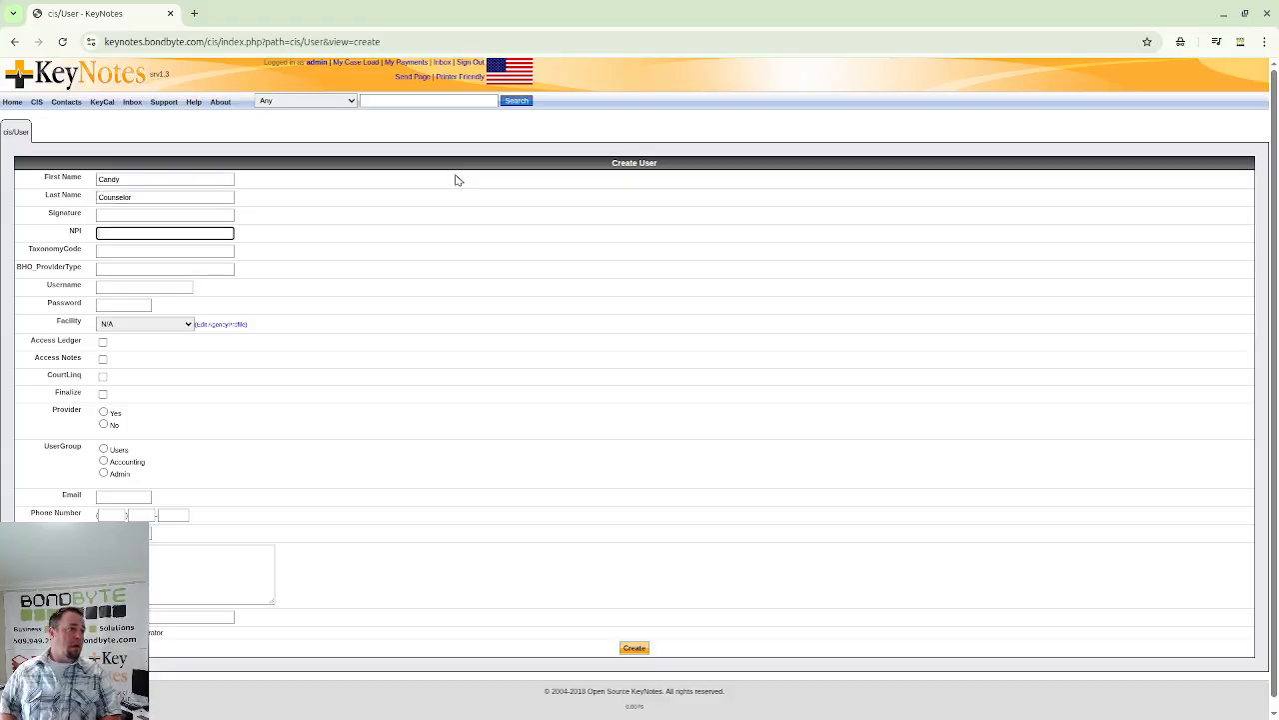
click(126, 213)
text(Cand)
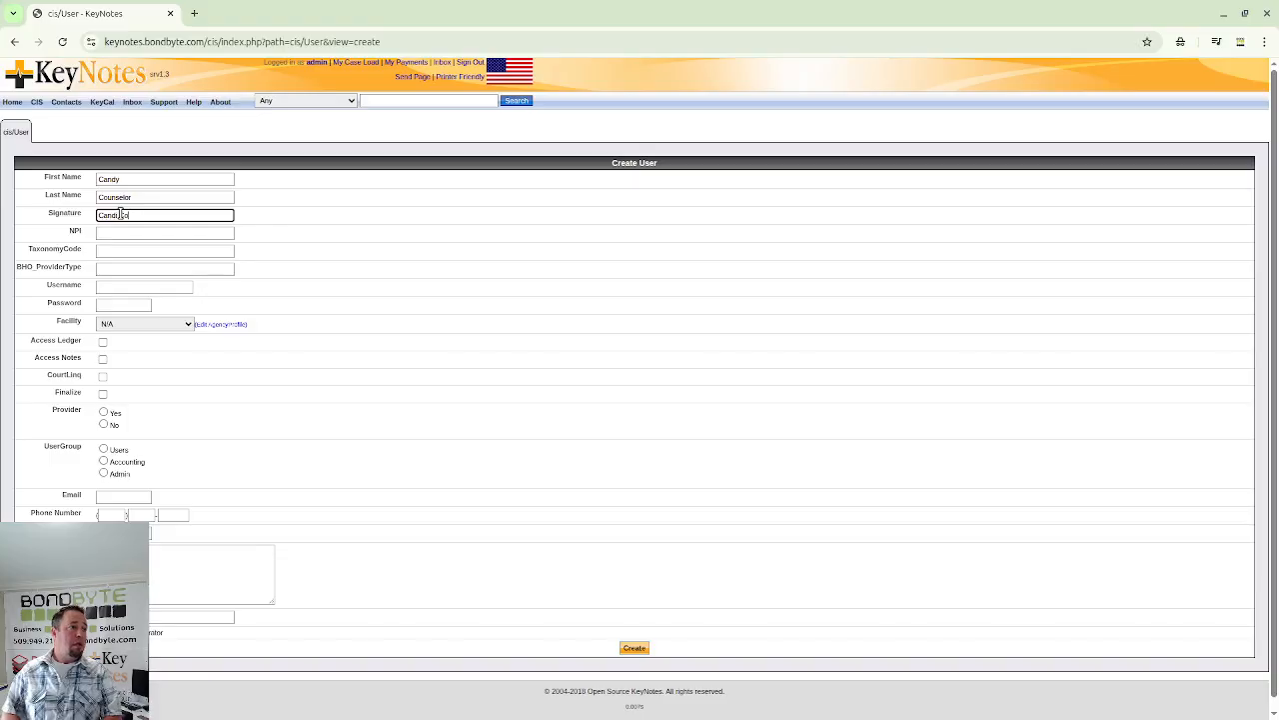
text(y Counse)
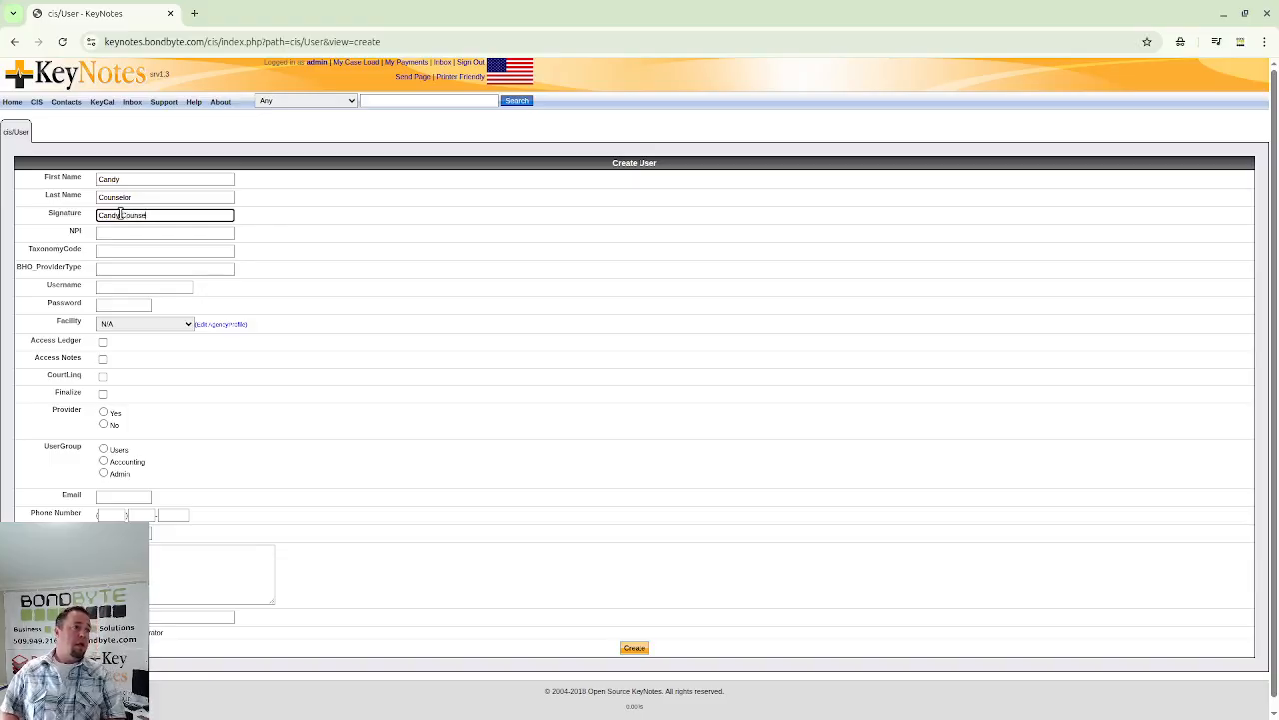
text(lor)
key(Tab)
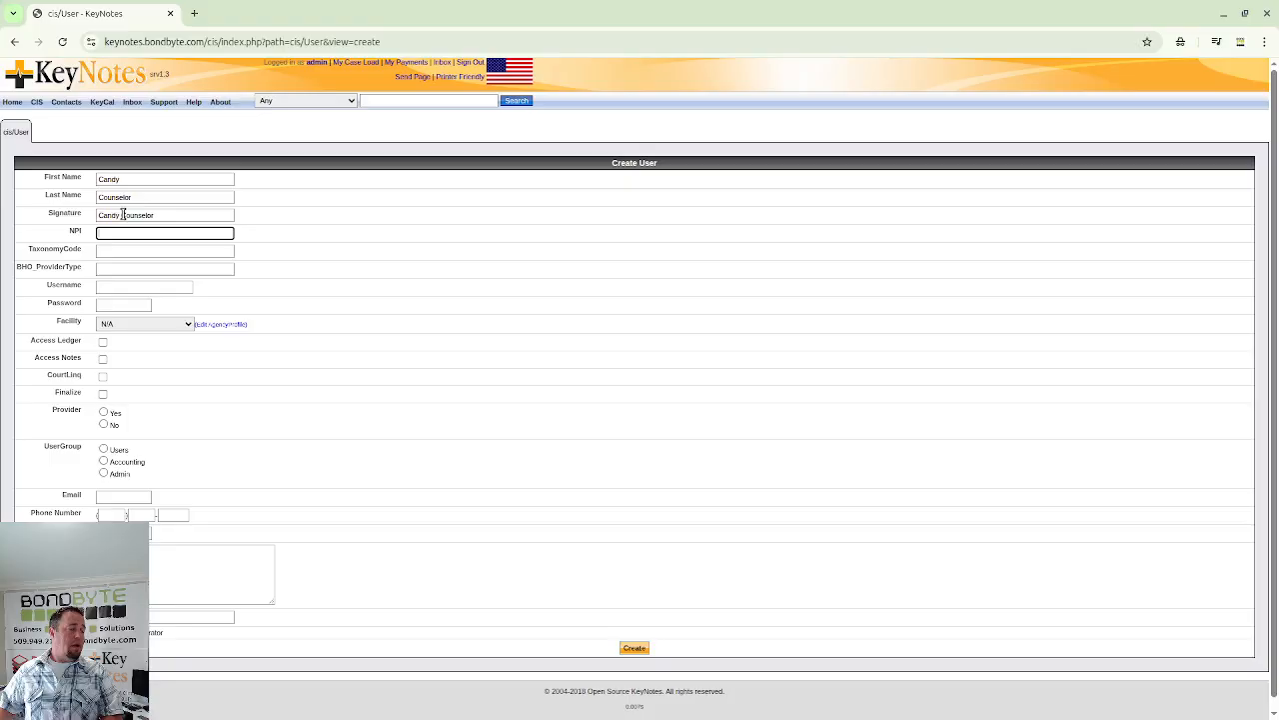
- Enter the second user's login username and password
click(158, 254)
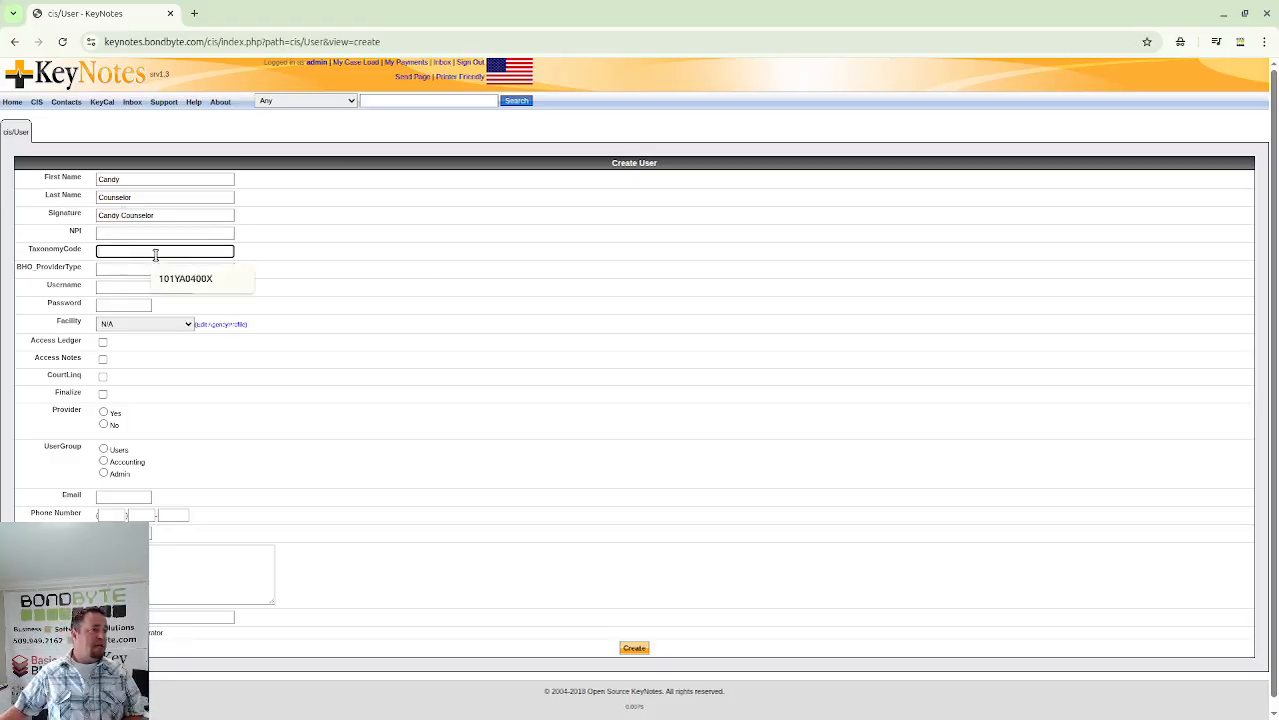
click(121, 290)
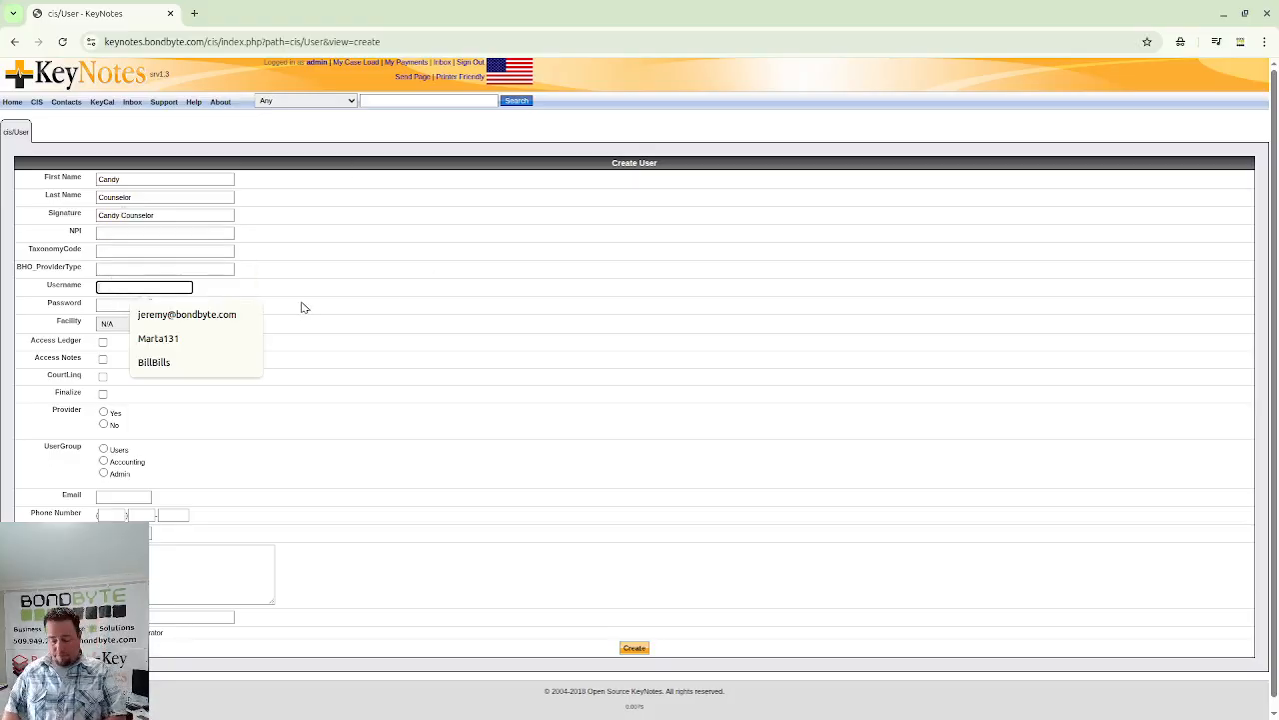
text(Carl)
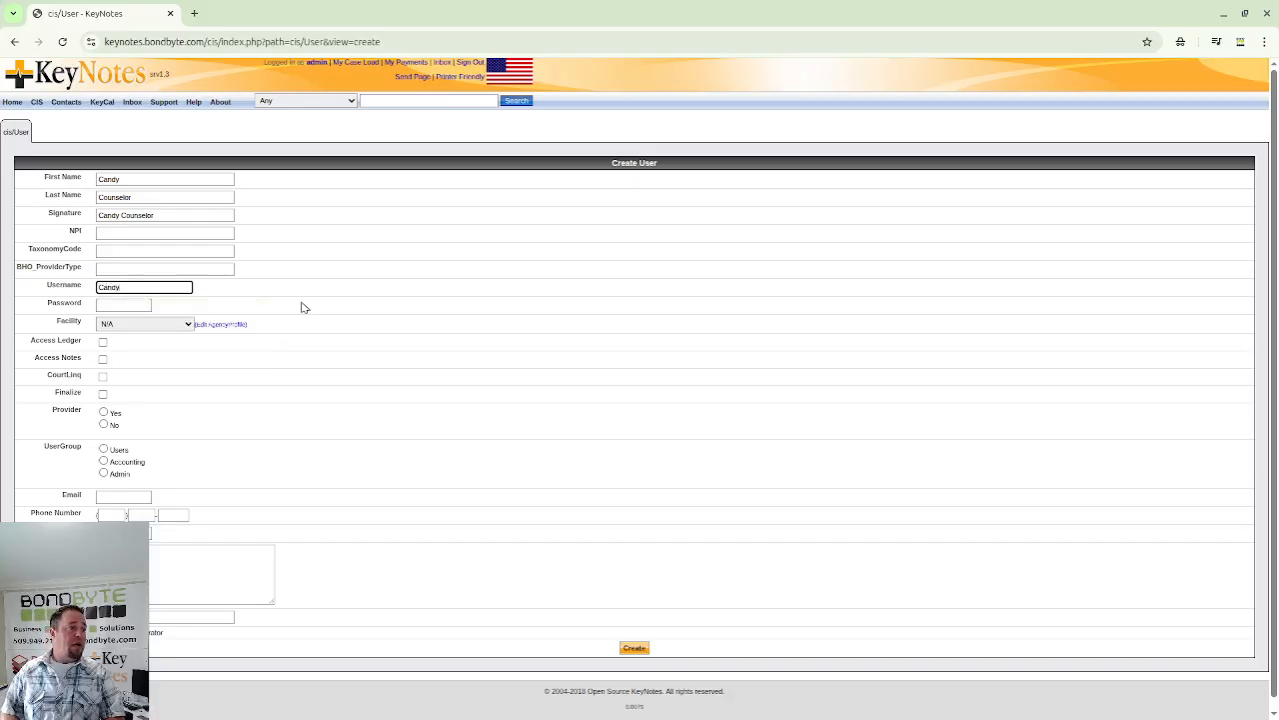
key(Tab)
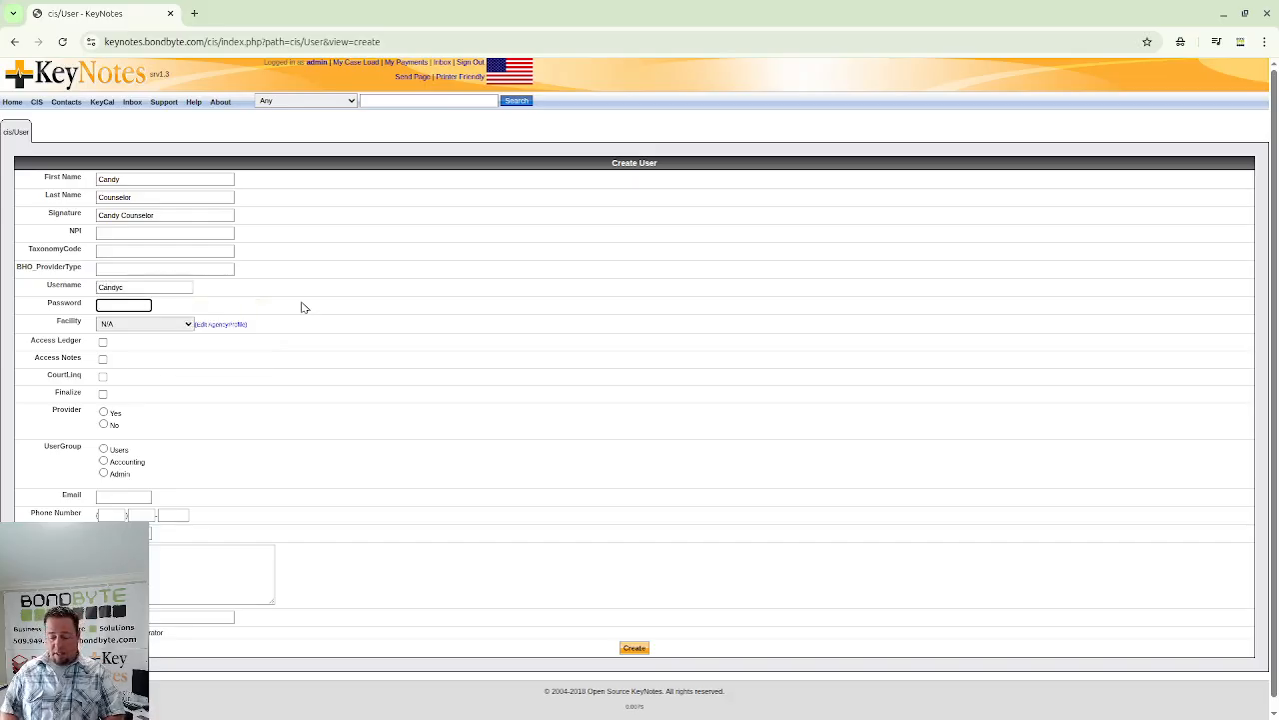
text(•••)
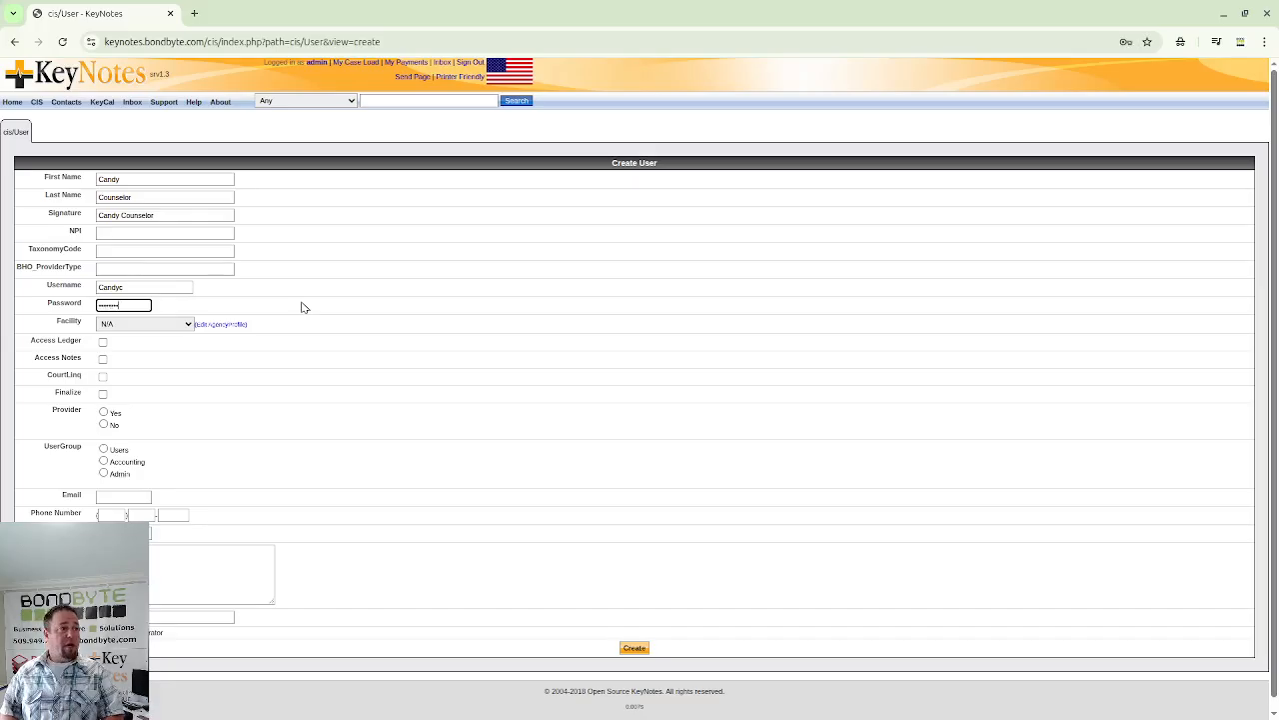
key(Tab)
- Assign the user to Keystones SUD Services with Access Notes in the Users group
click(166, 324)
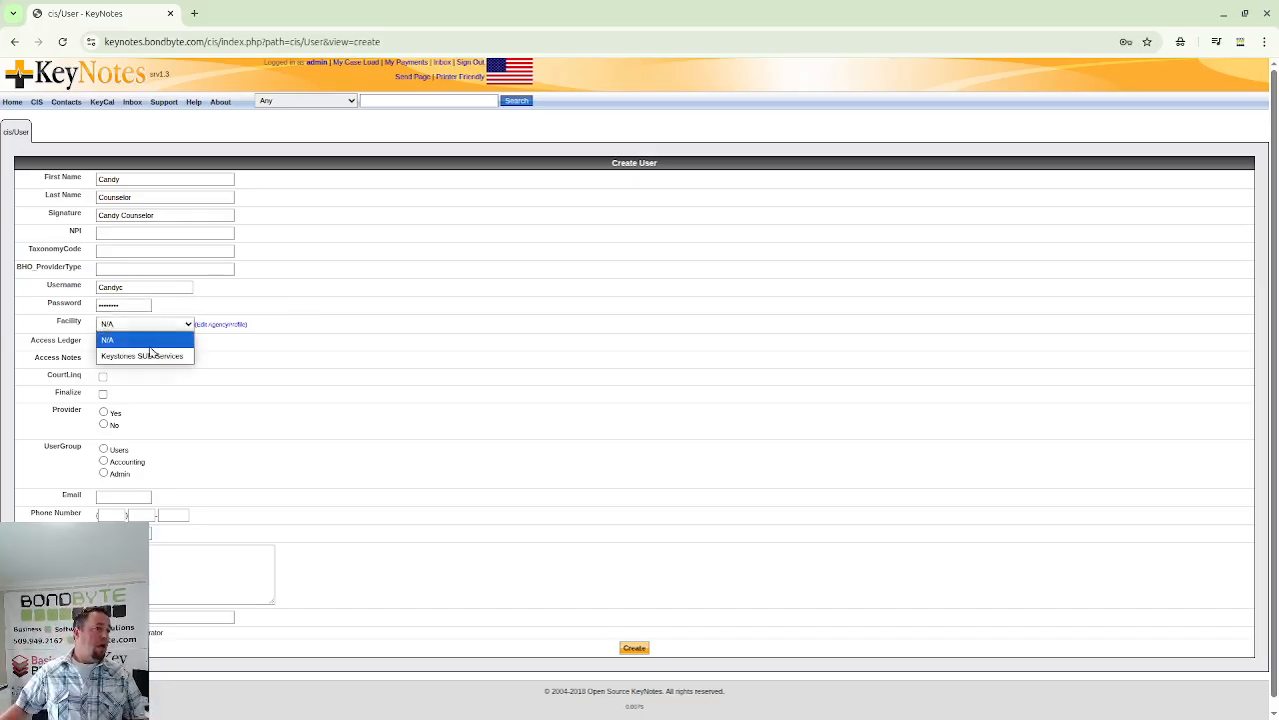
click(147, 355)
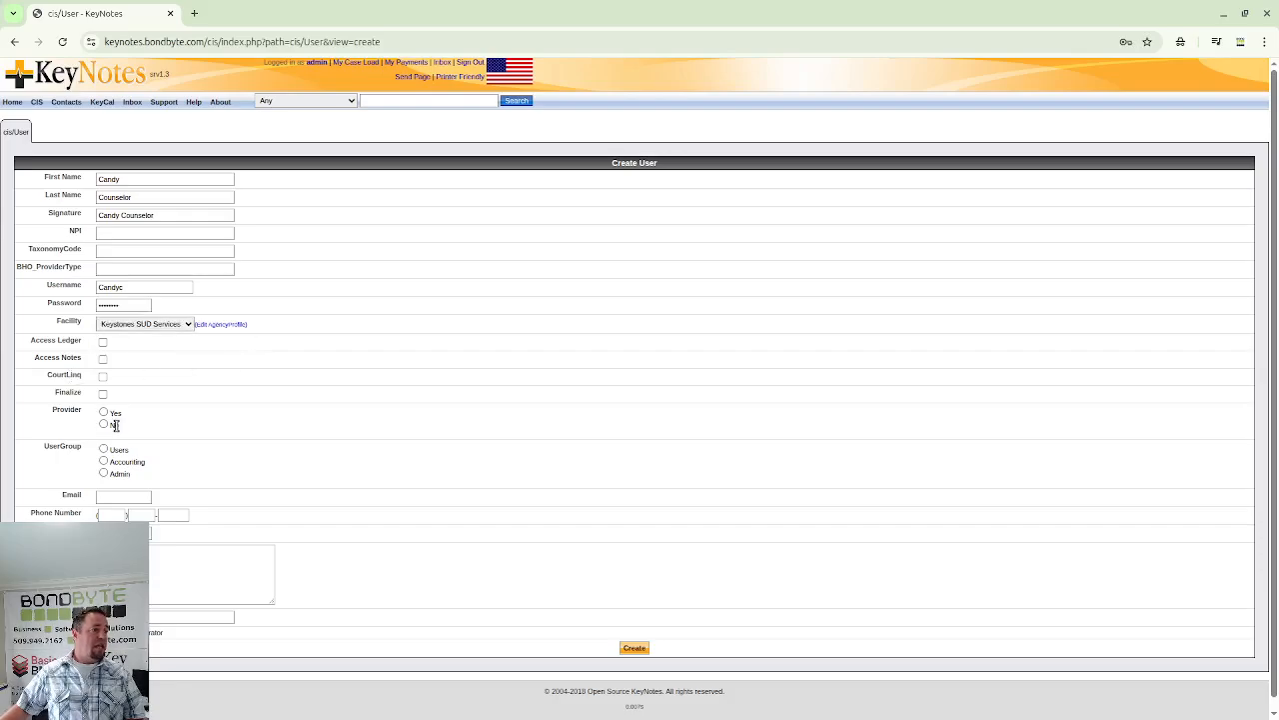
click(103, 360)
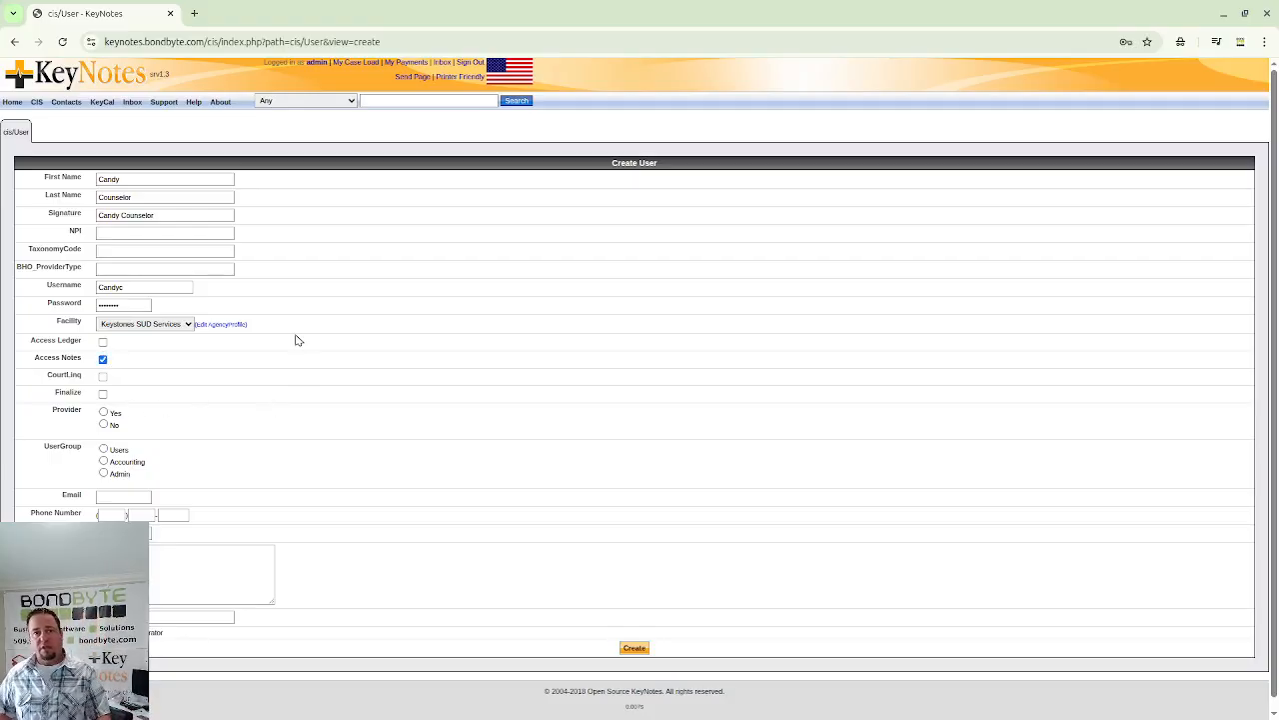
click(105, 450)
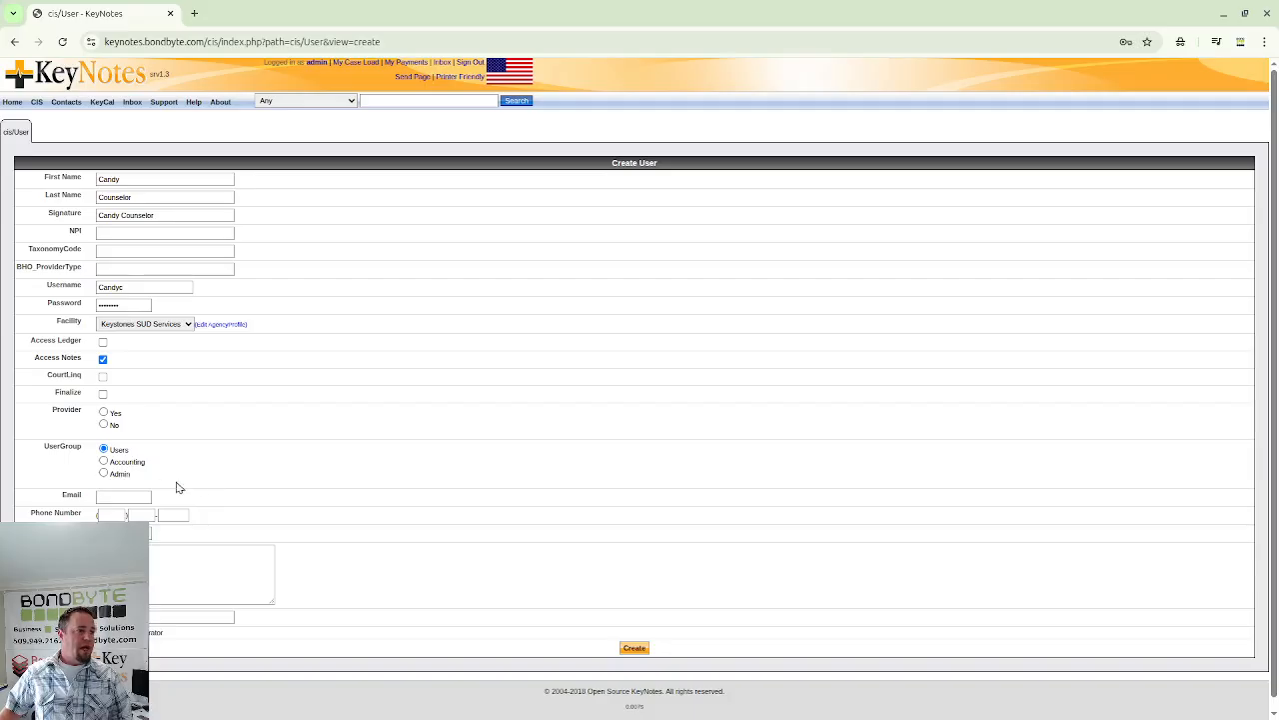
- Enter the user's e-mail, phone number and staff ID, then create the account
click(97, 498)
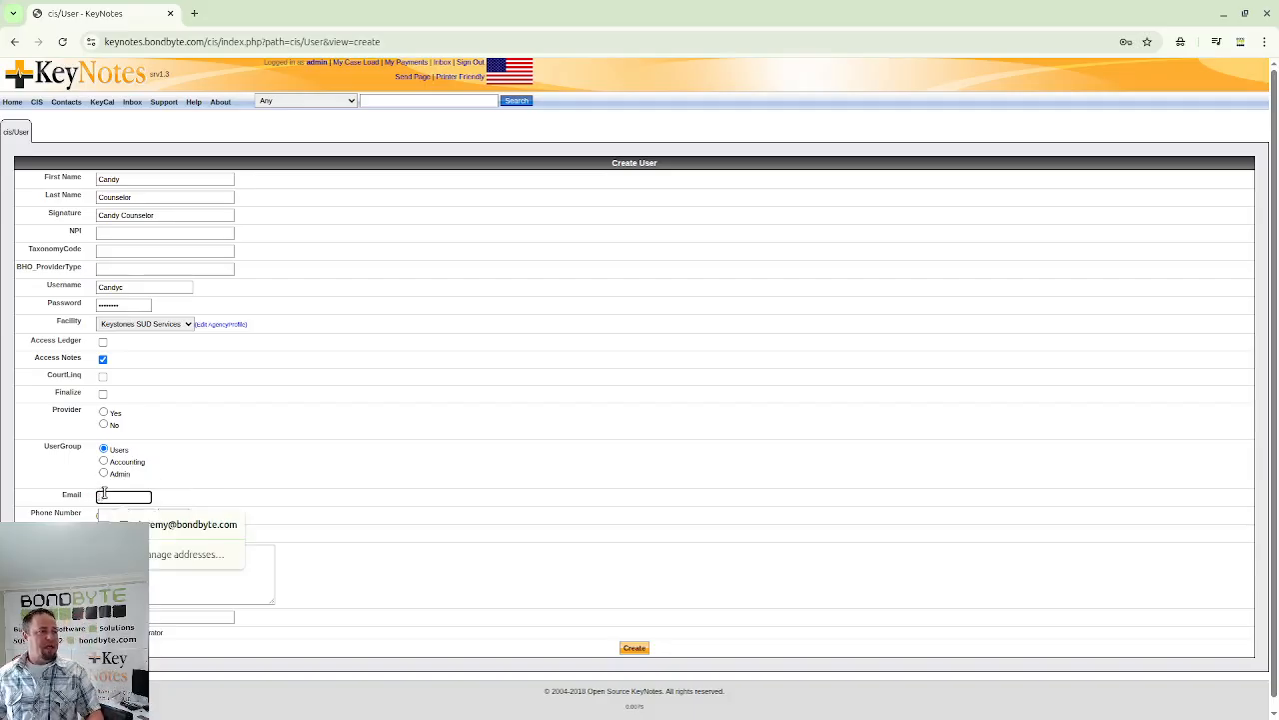
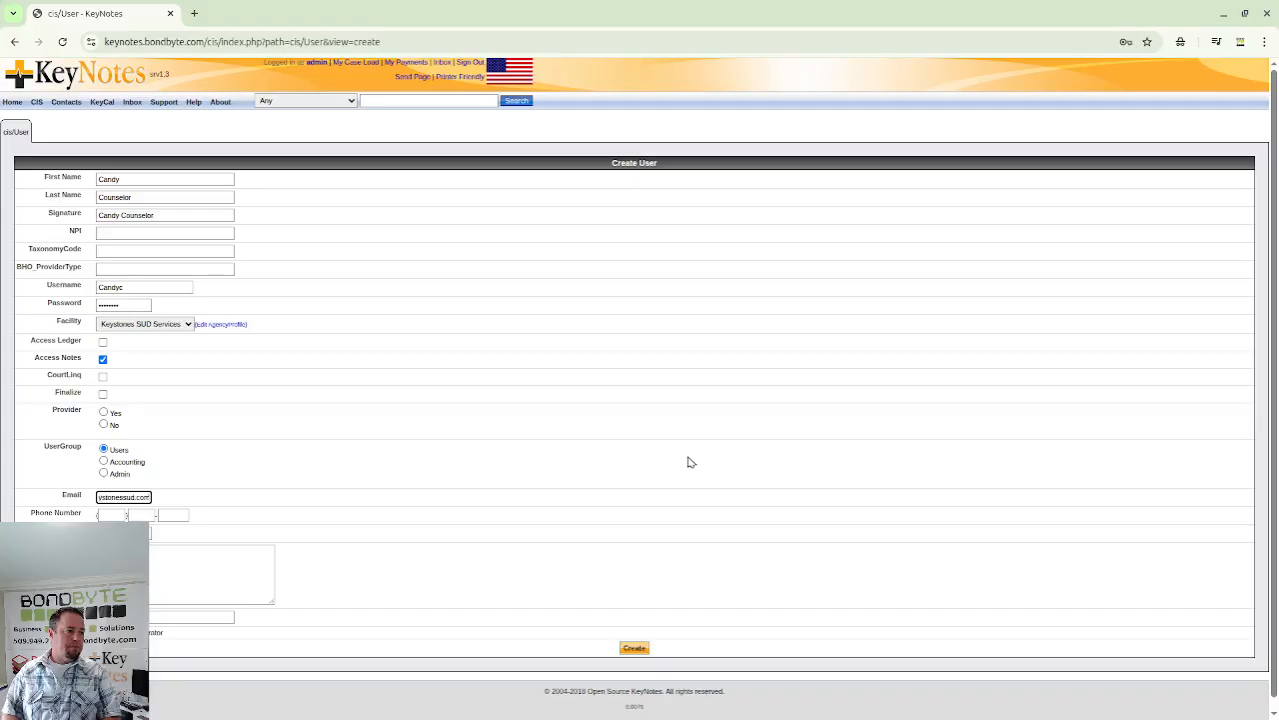
key(Tab)
text(509)
key(Tab)
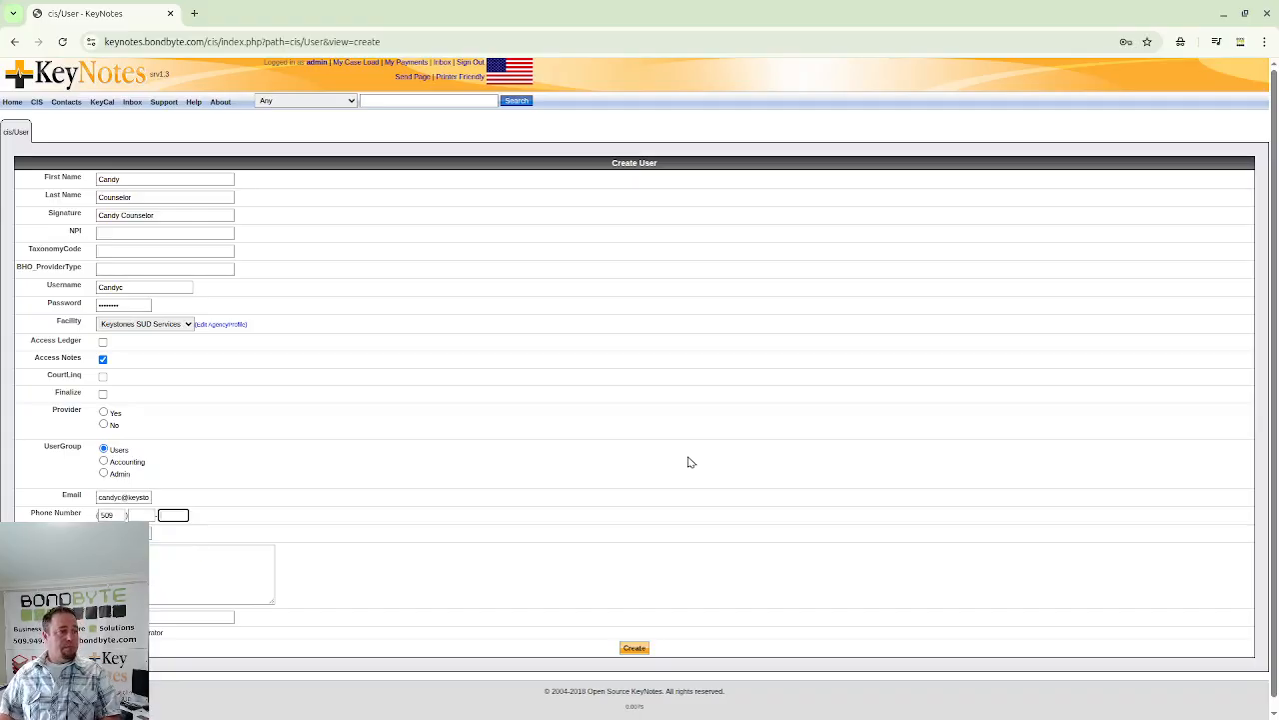
key(shift+Tab)
text(555)
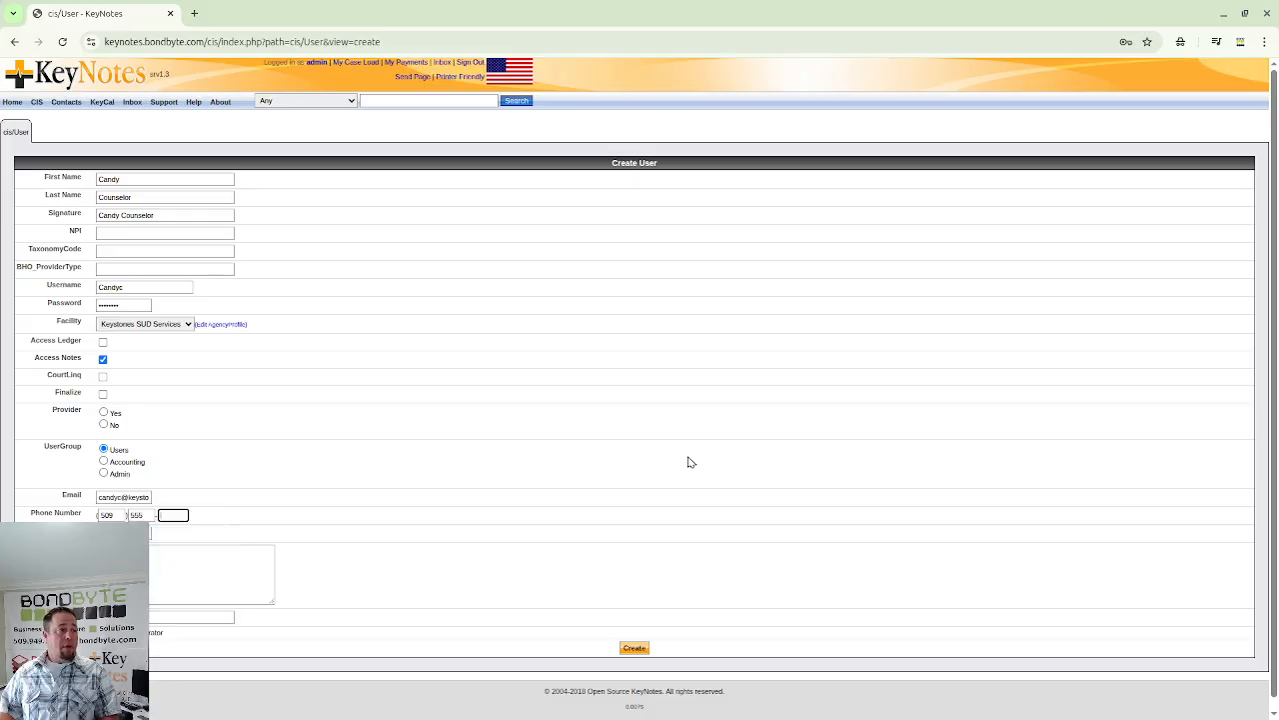
key(Tab)
text(5555)
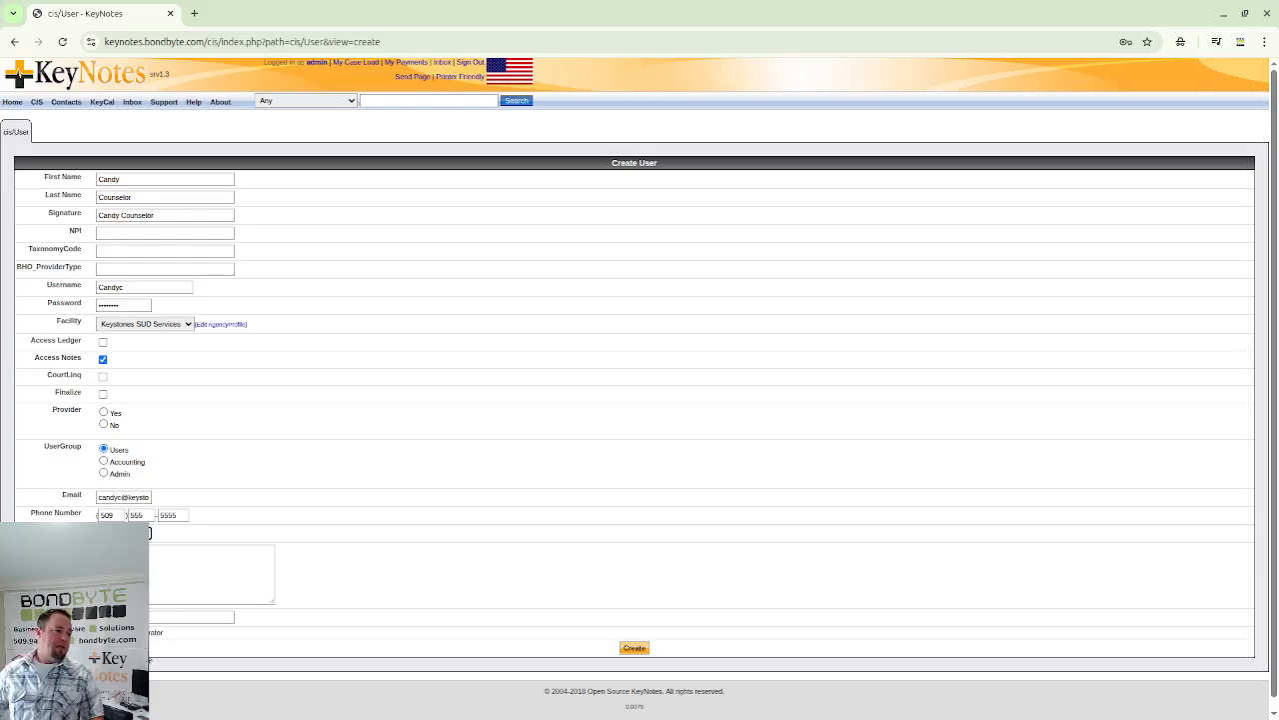
click(190, 617)
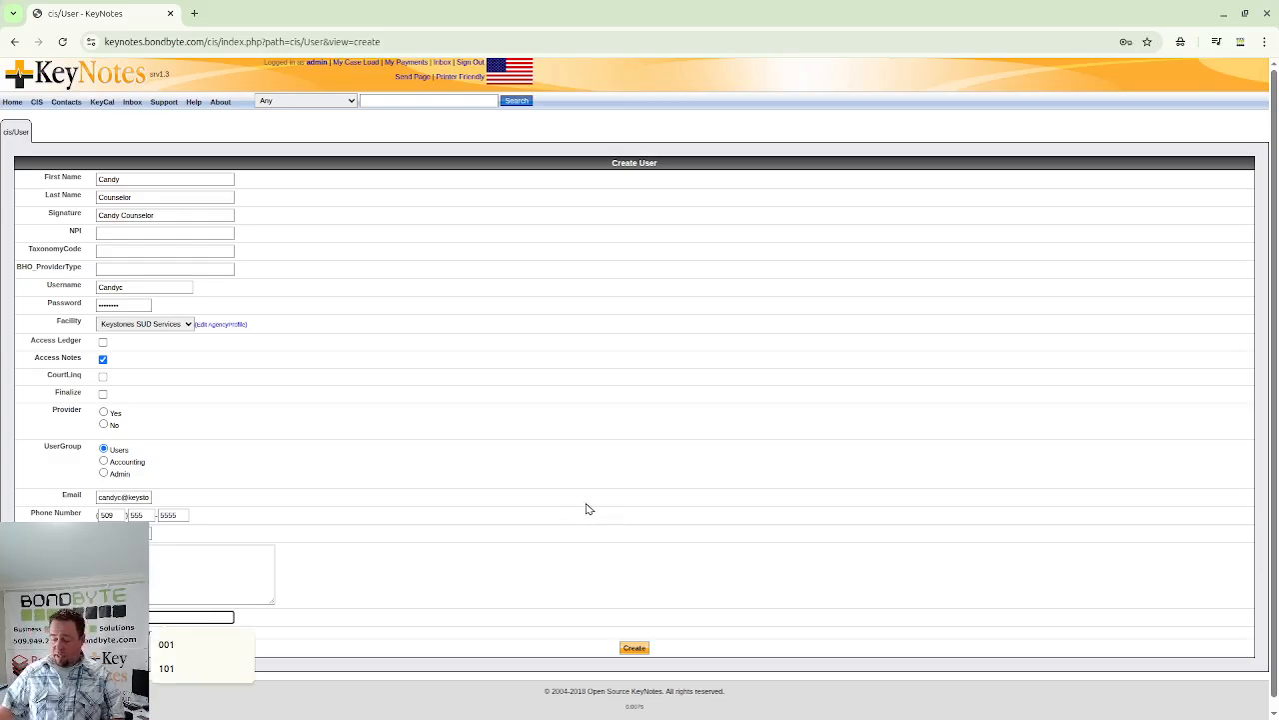
text(101)
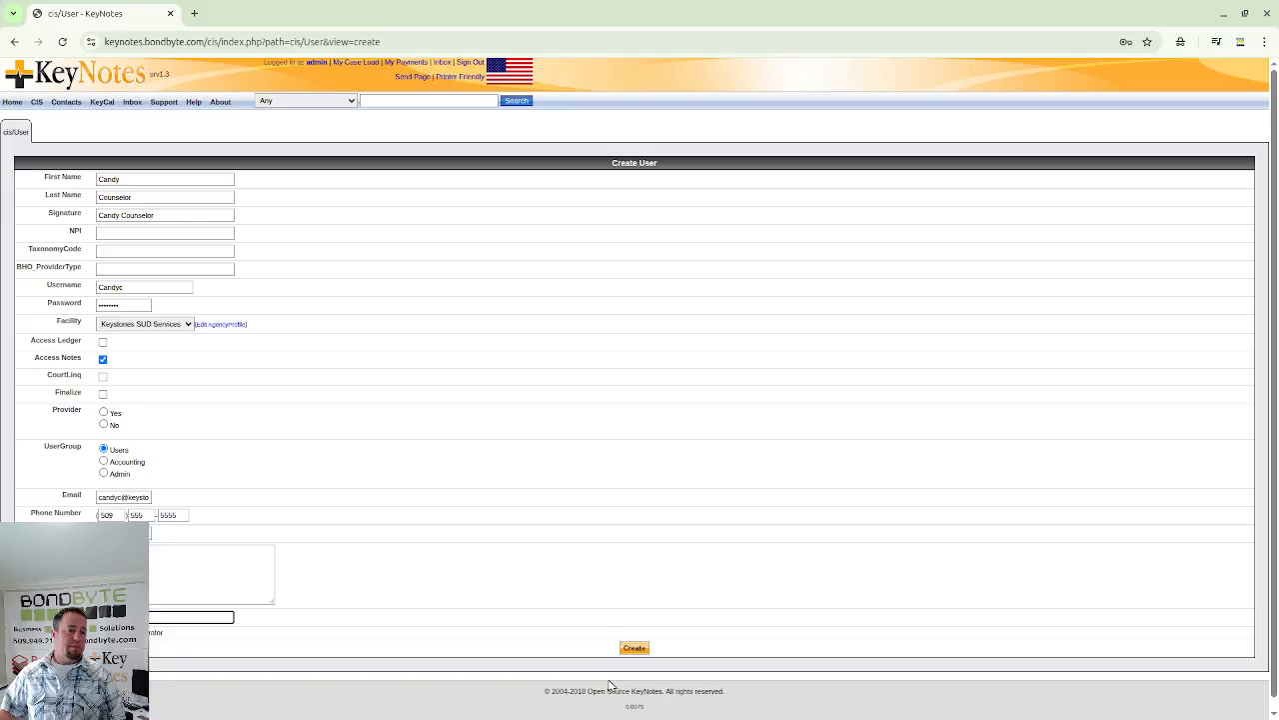
click(635, 649)
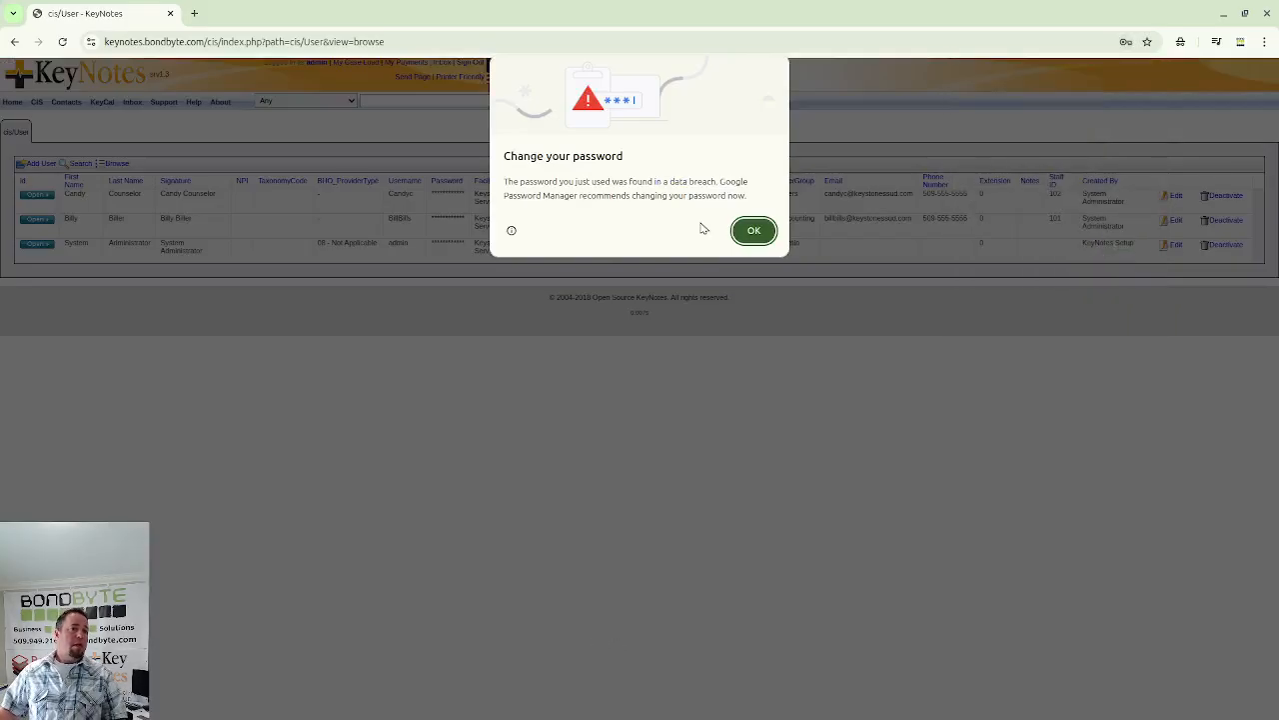
- Dismiss the browser's password prompts and sign the administrator out, confirming with OK
click(752, 230)
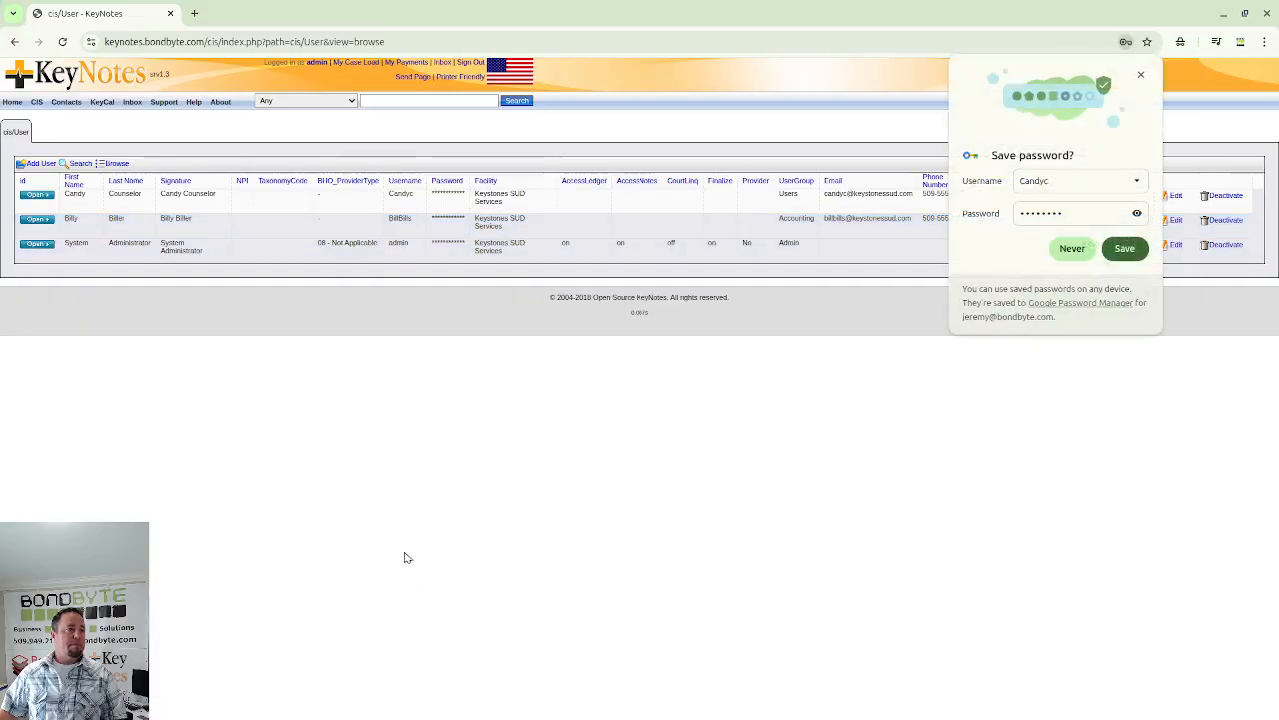
click(1141, 75)
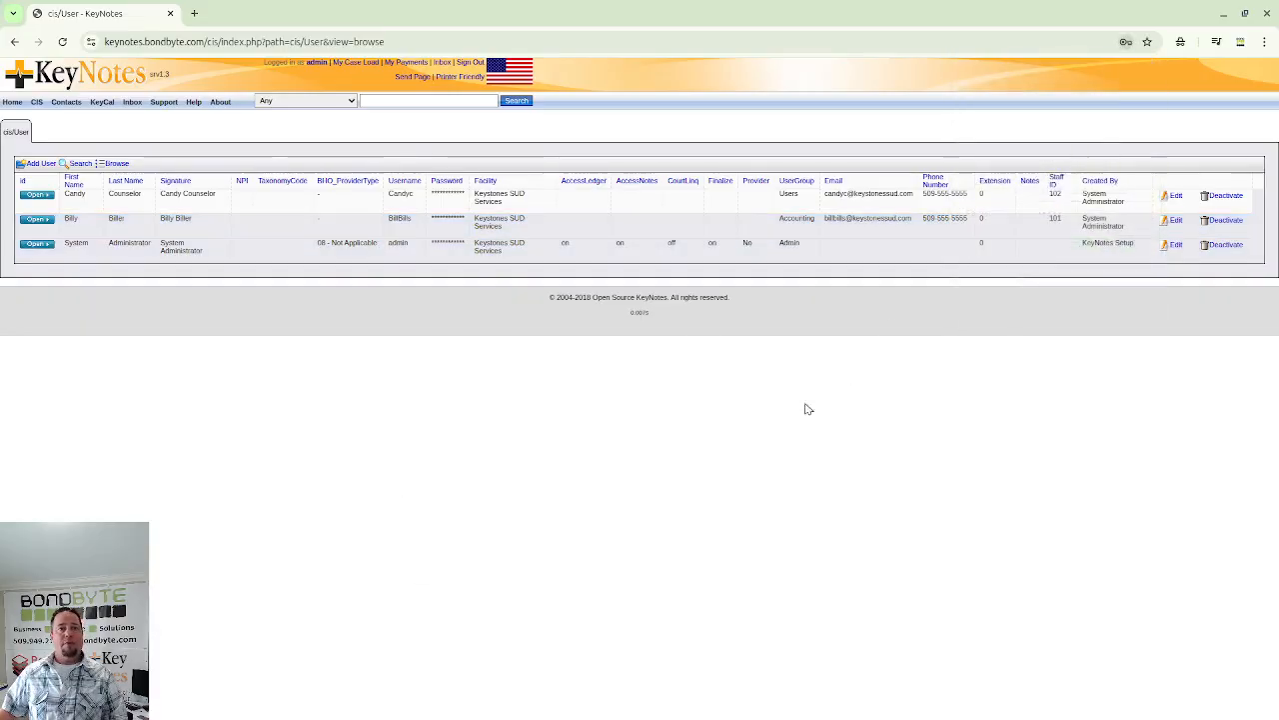
mouse_move(77, 110)
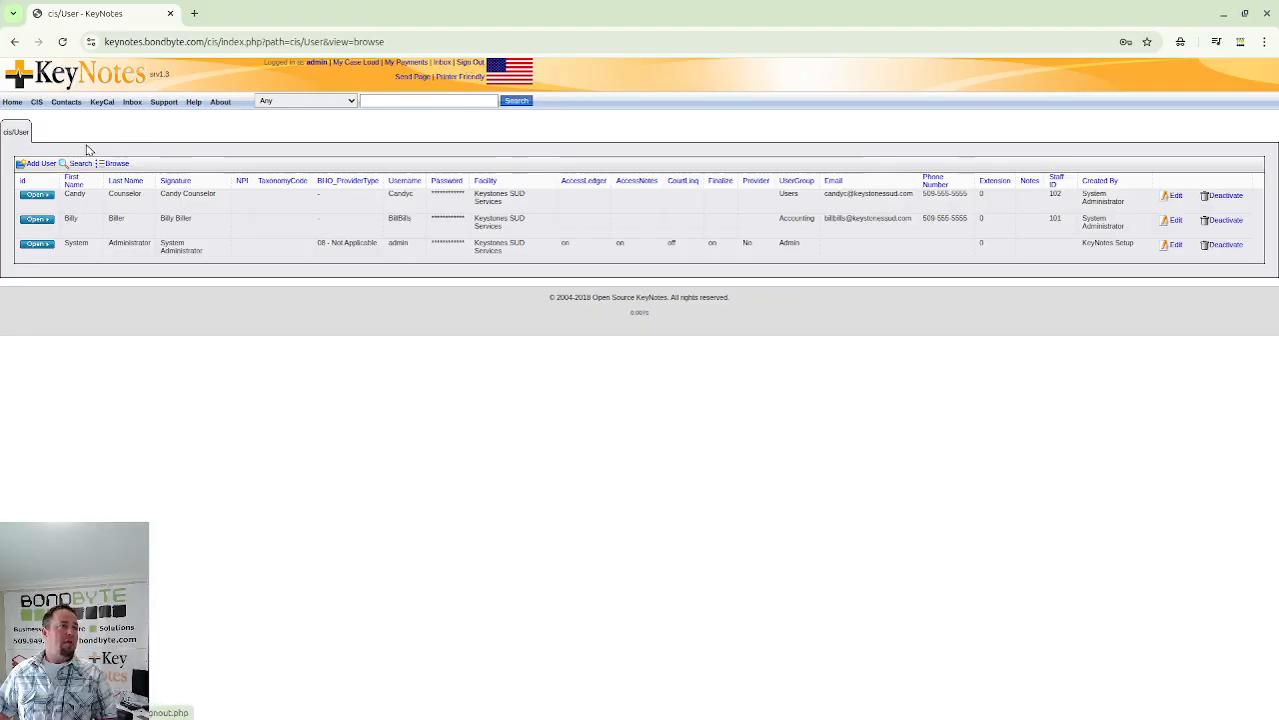
mouse_move(37, 104)
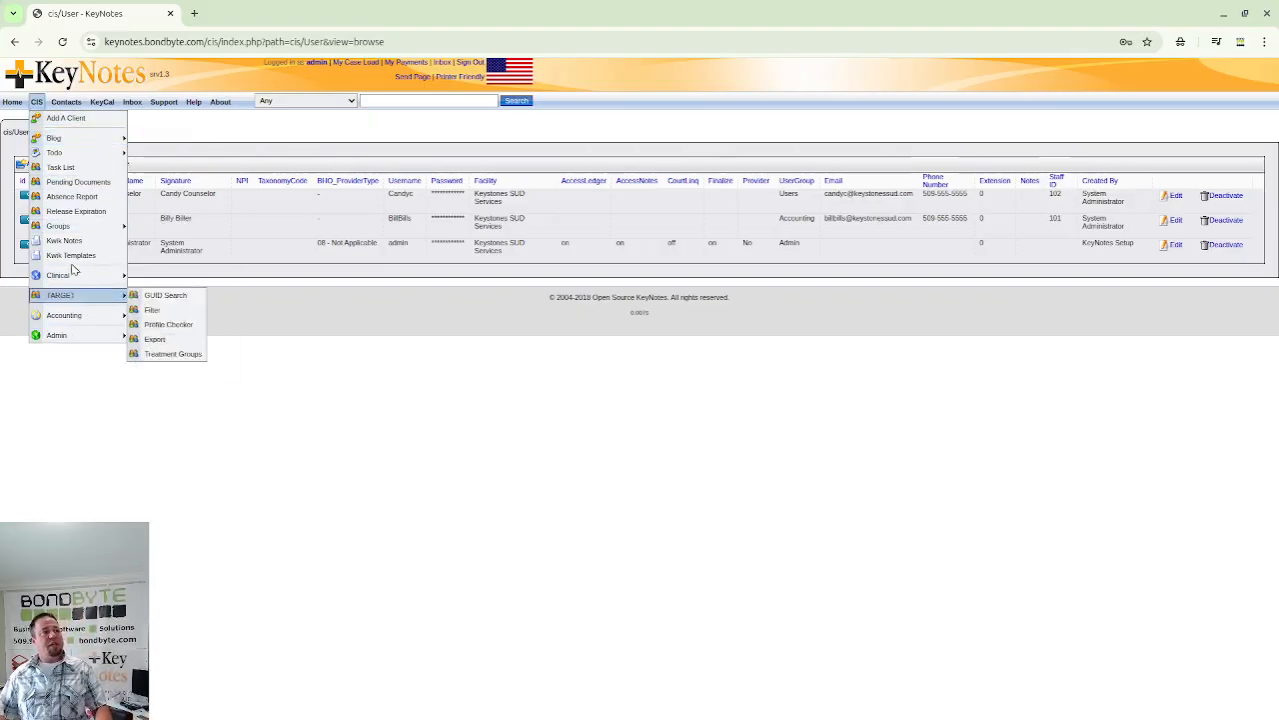
mouse_move(83, 229)
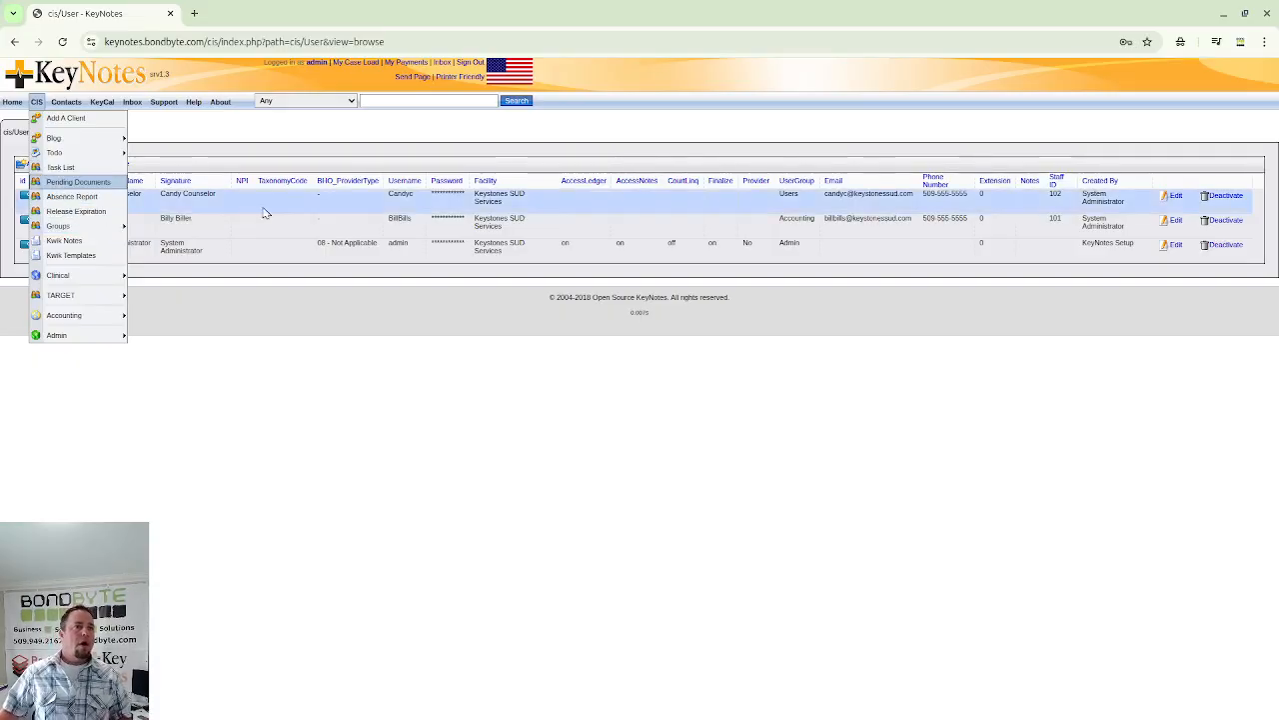
click(480, 64)
click(750, 125)
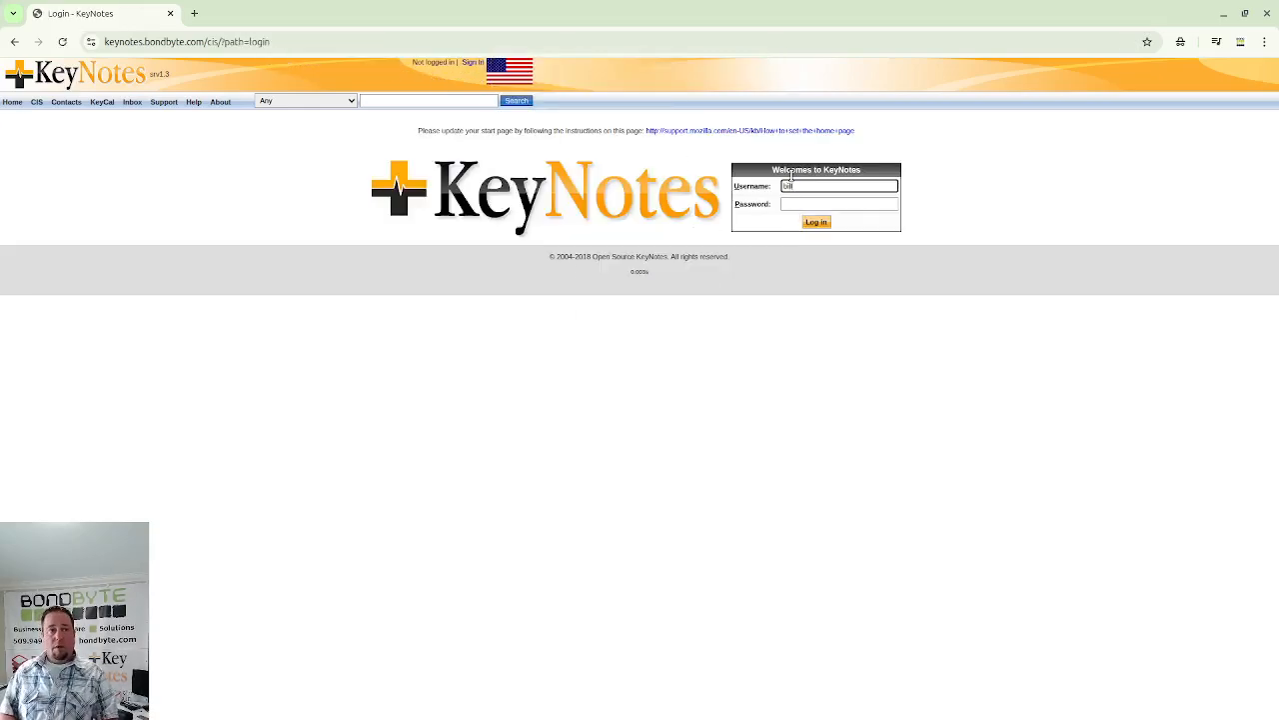
- Log in with the billing user's username and password, retrying after mistyped attempts
key(Tab)
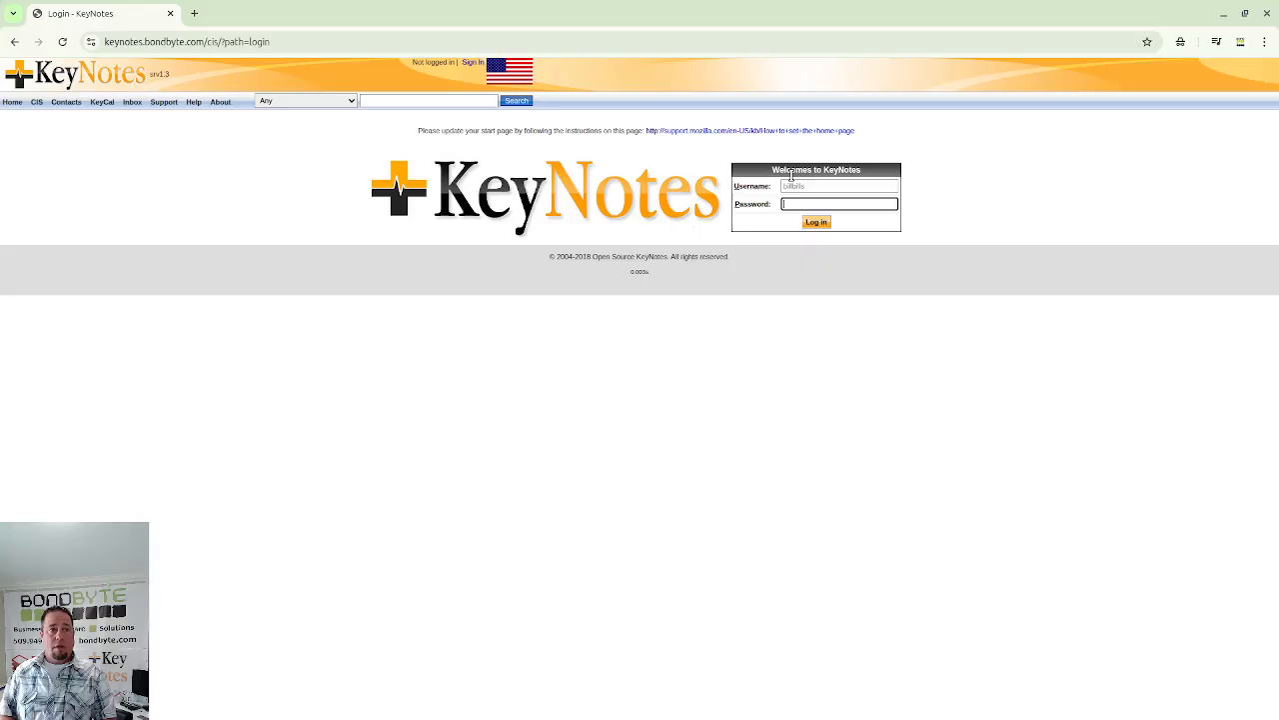
key(Return)
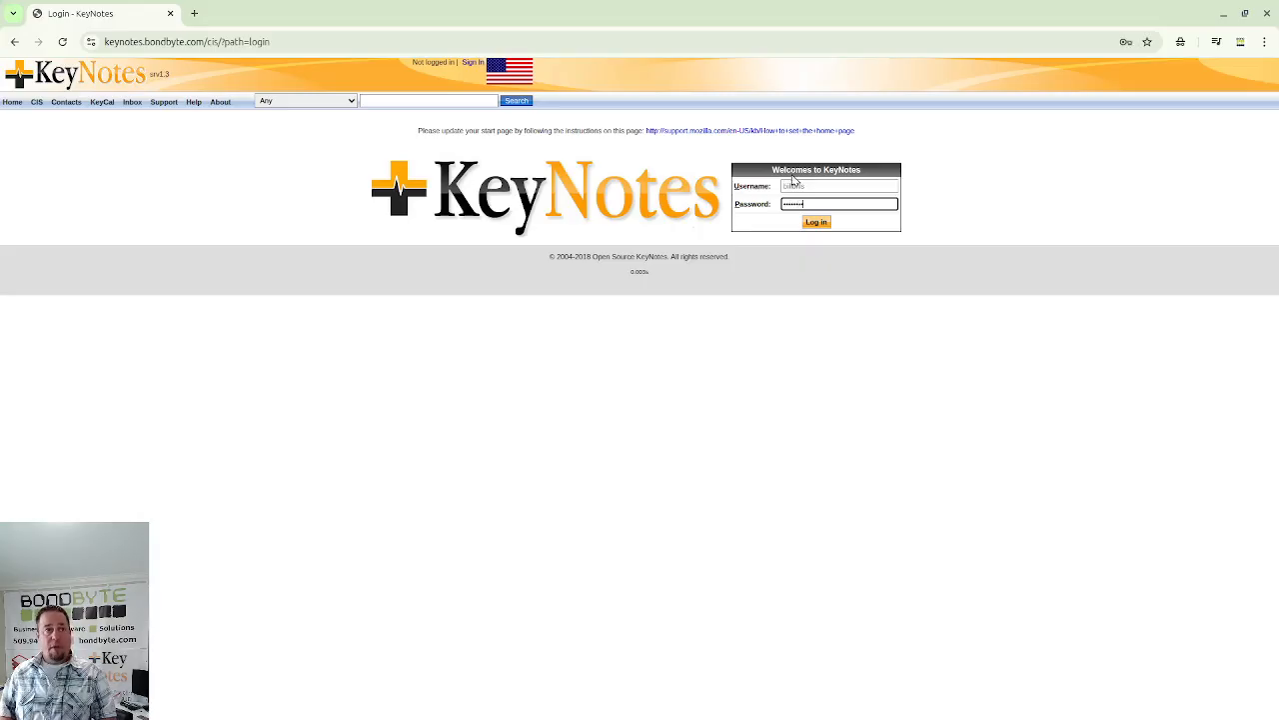
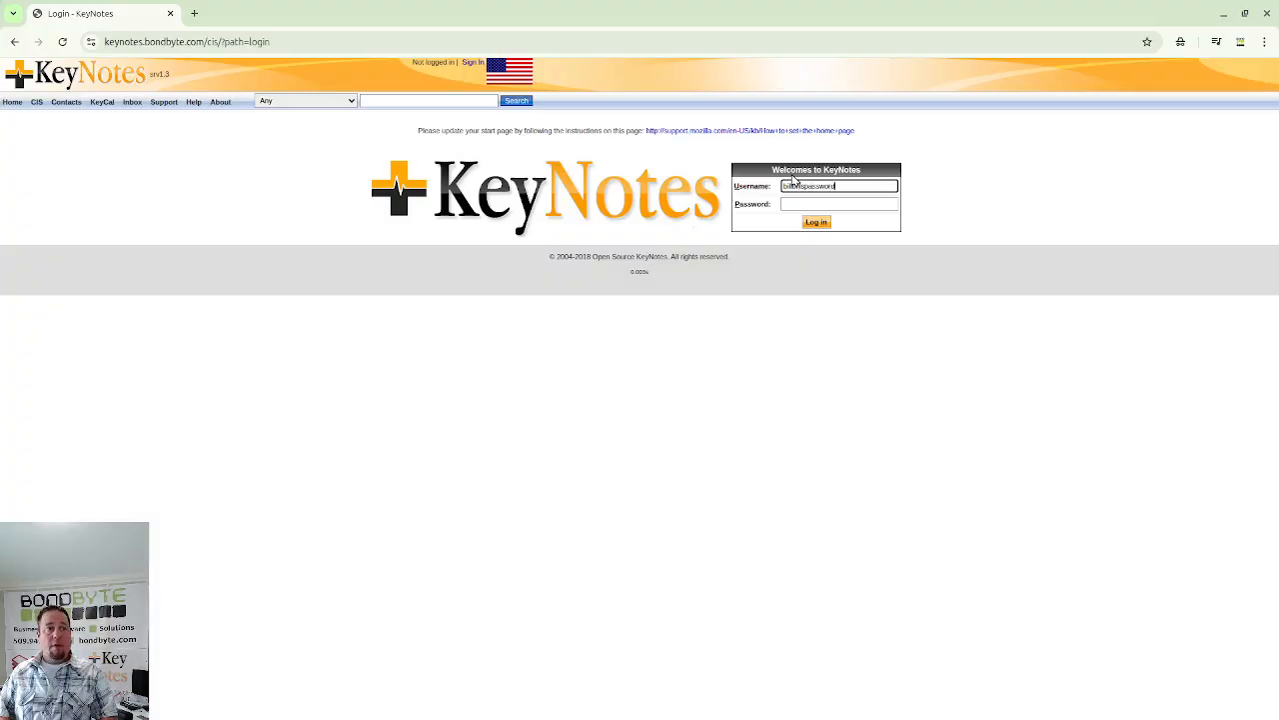
key(Return)
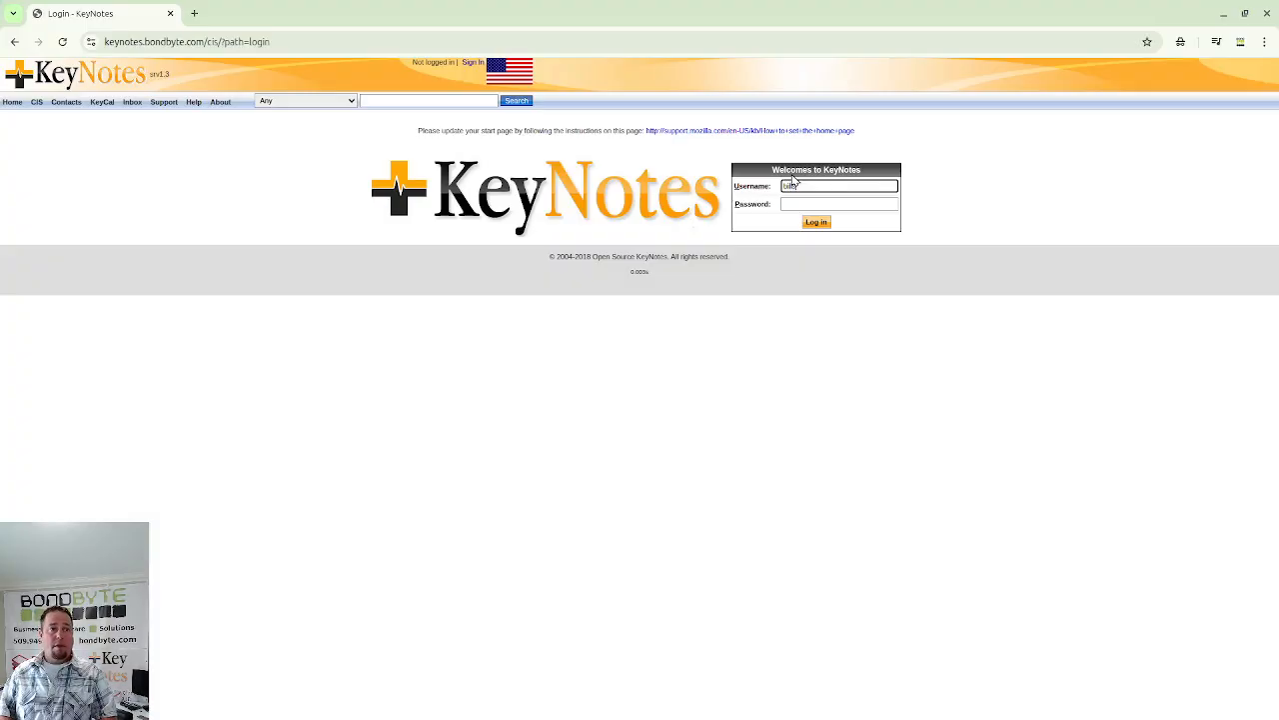
key(BackSpace)
key(BackSpace)
key(BackSpace)
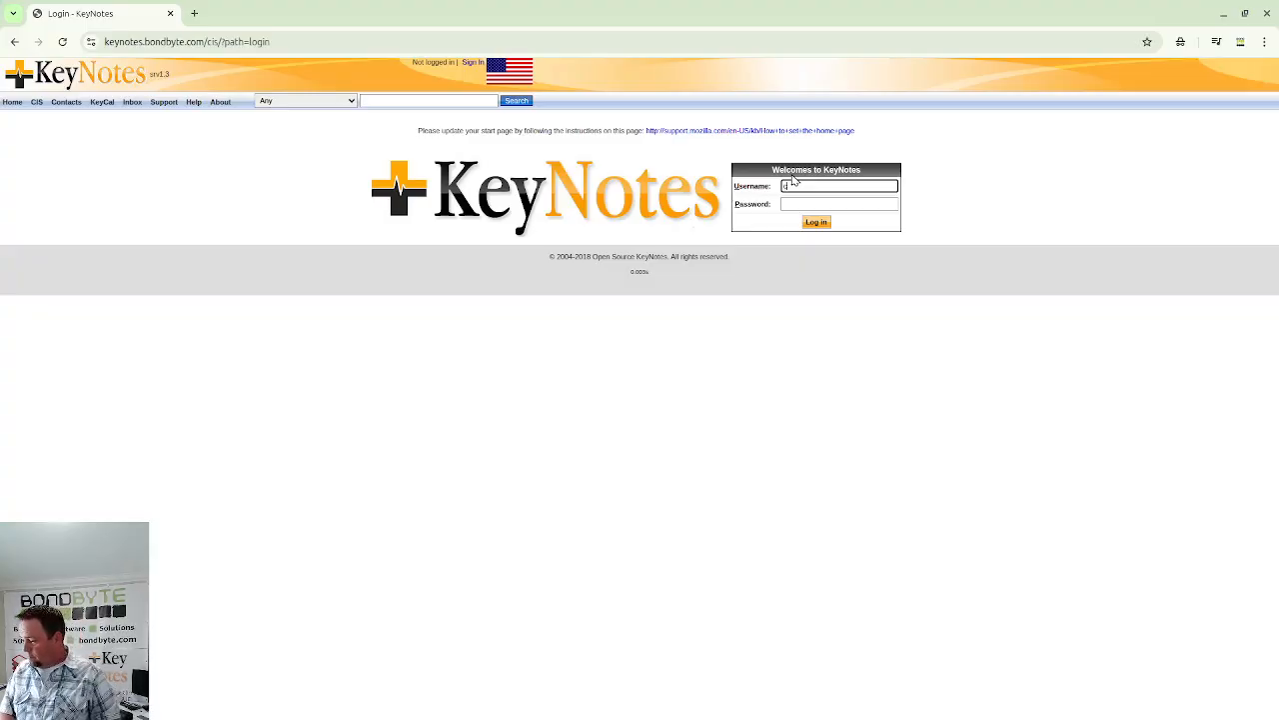
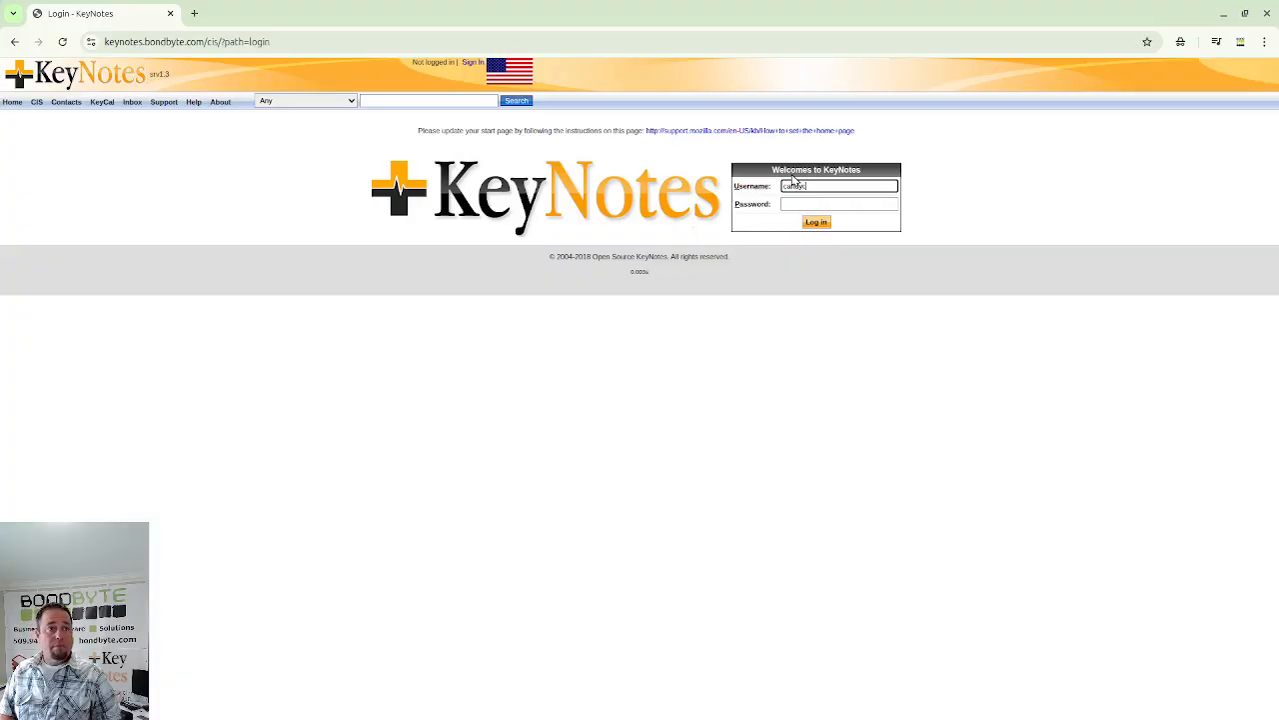
key(BackSpace)
key(BackSpace)
key(BackSpace)
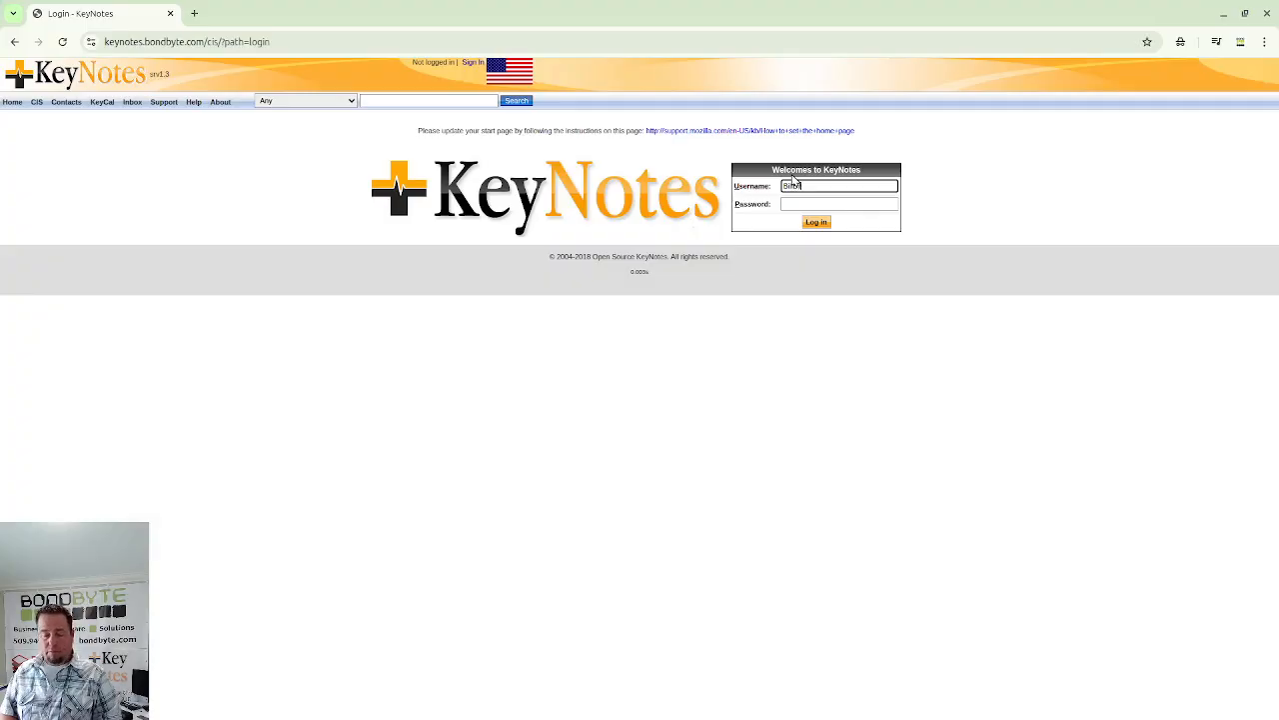
key(Tab)
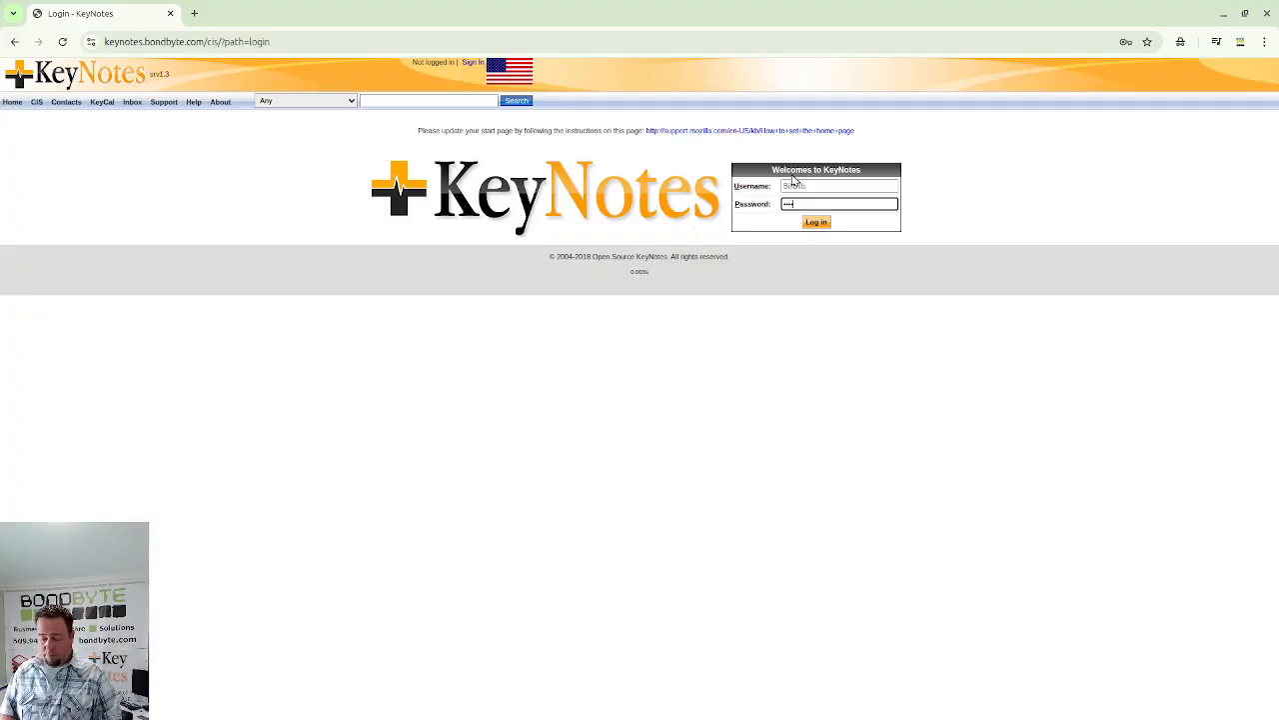
key(Return)
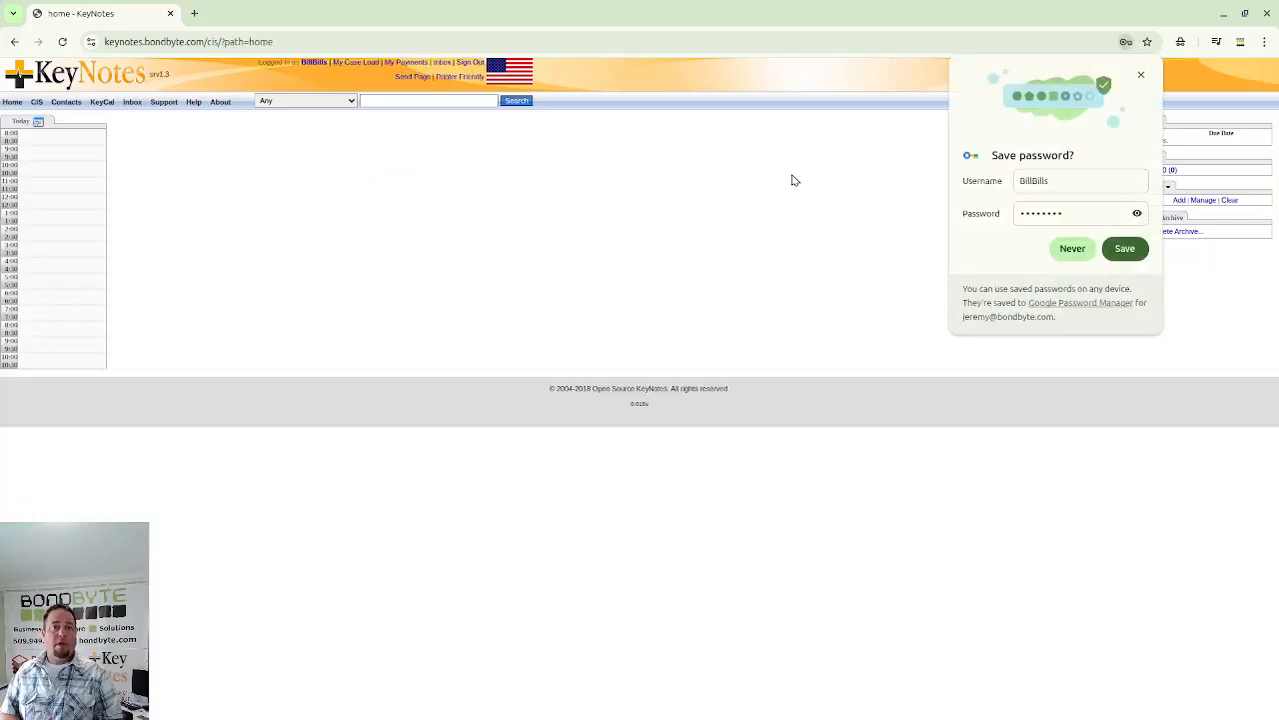
- Browse the billing user's CIS and Accounting menus, then sign out with OK
click(1142, 75)
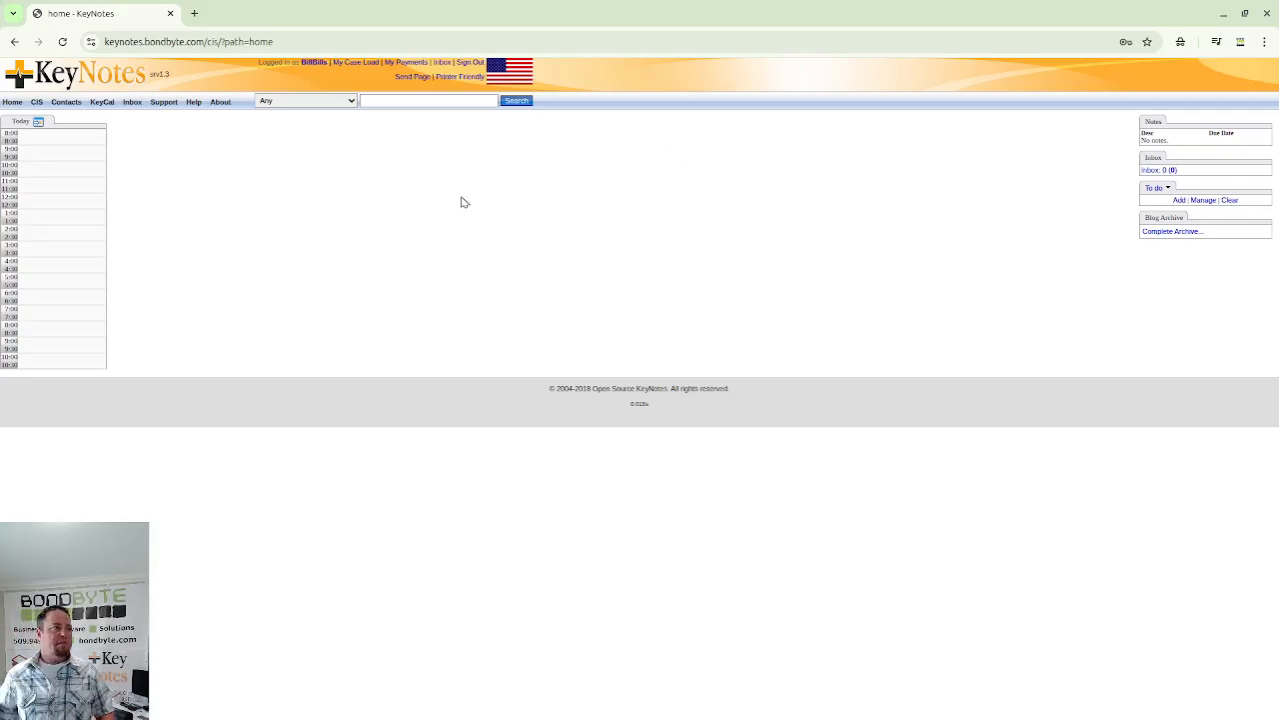
click(36, 104)
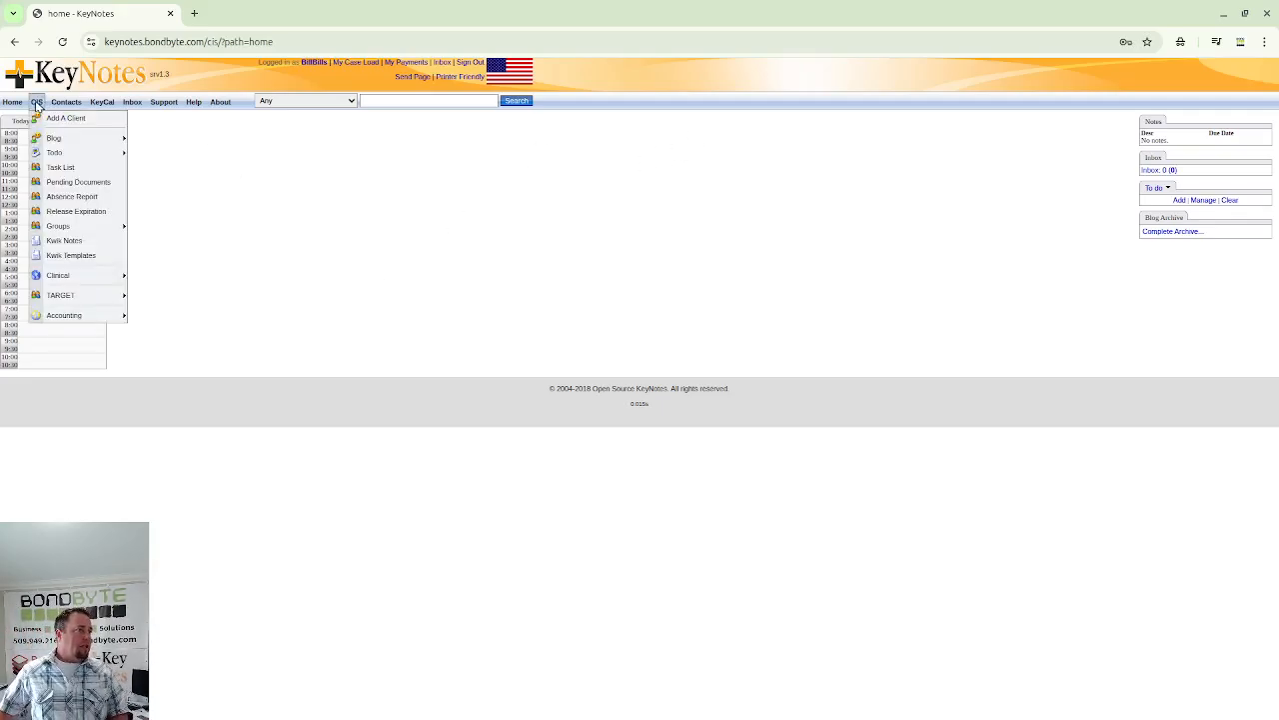
mouse_move(72, 320)
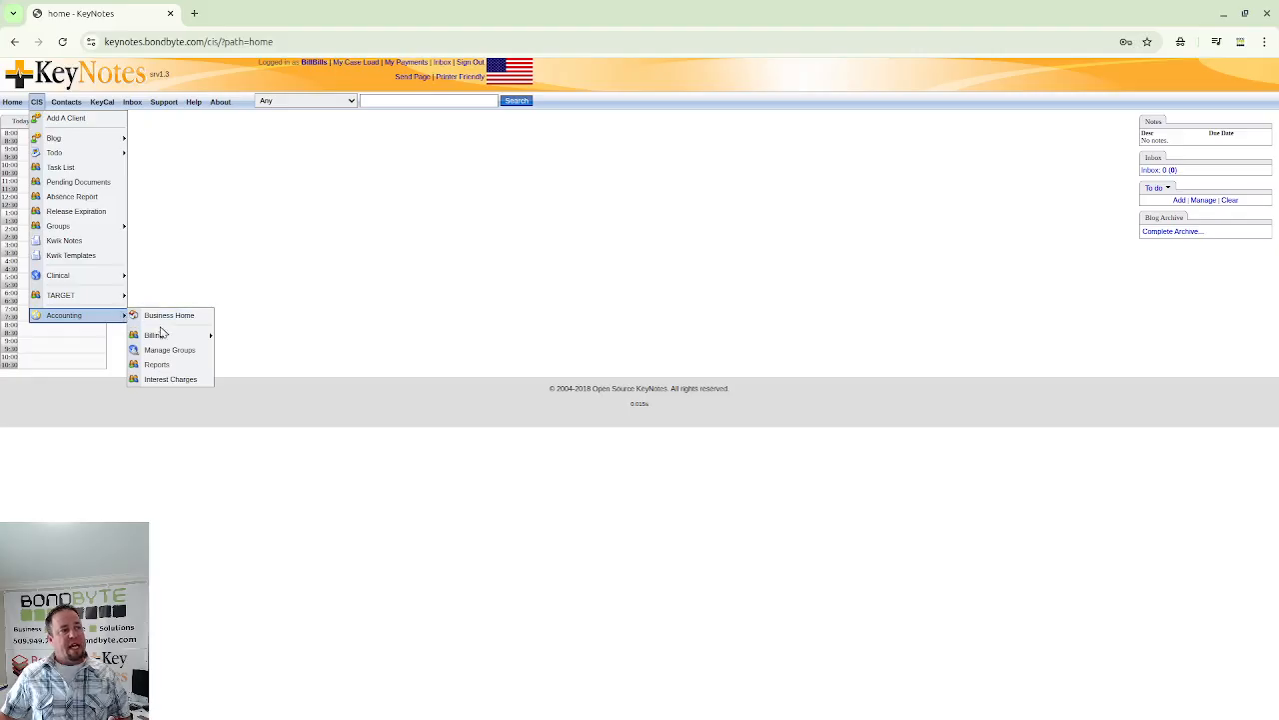
mouse_move(150, 338)
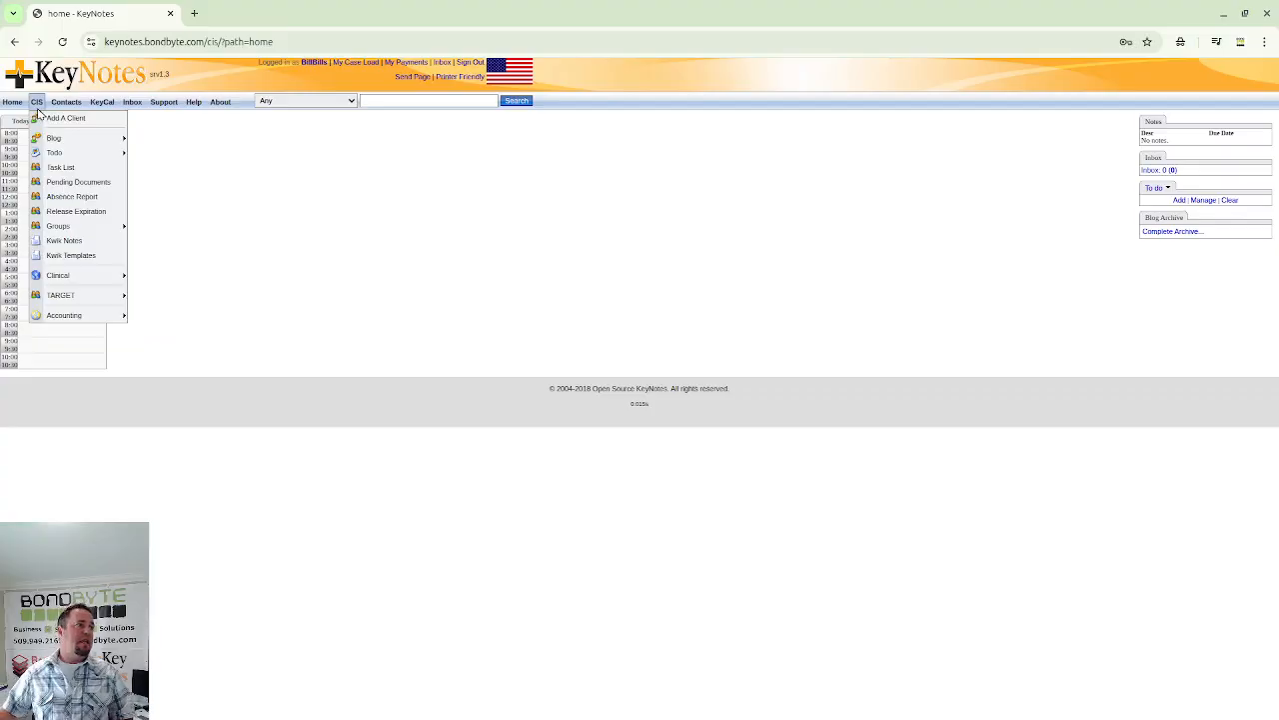
click(470, 62)
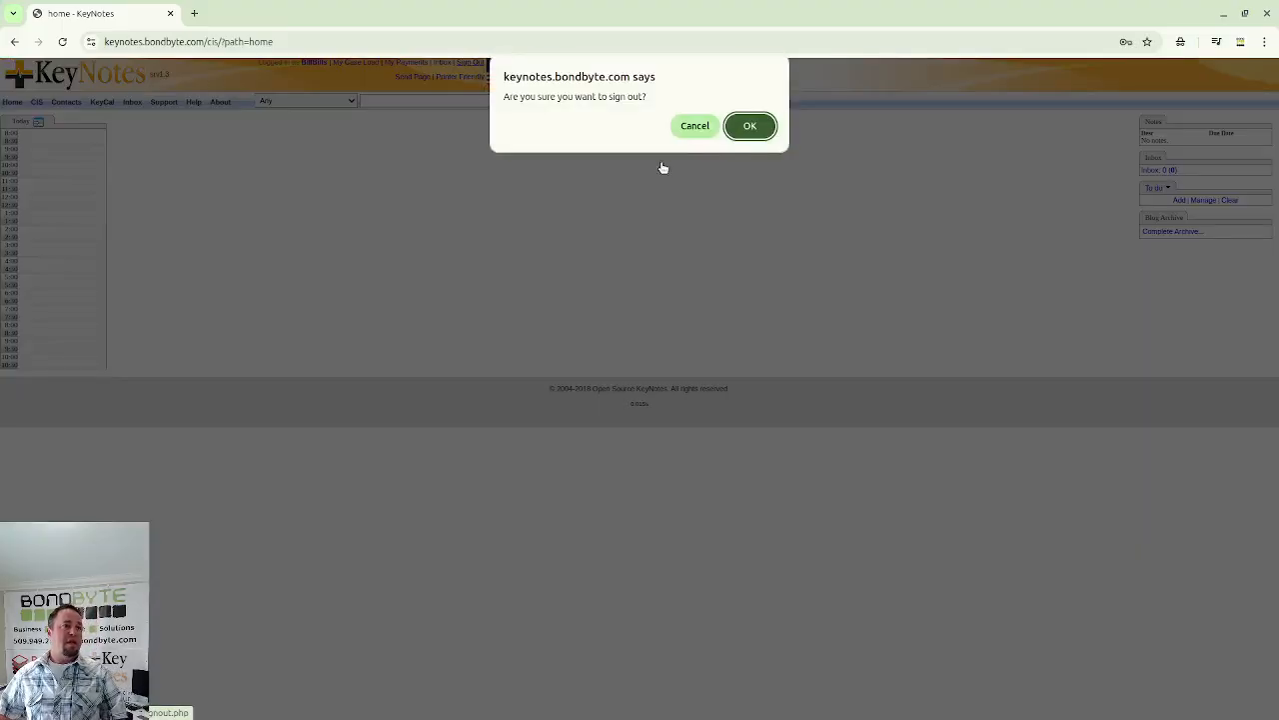
click(750, 126)
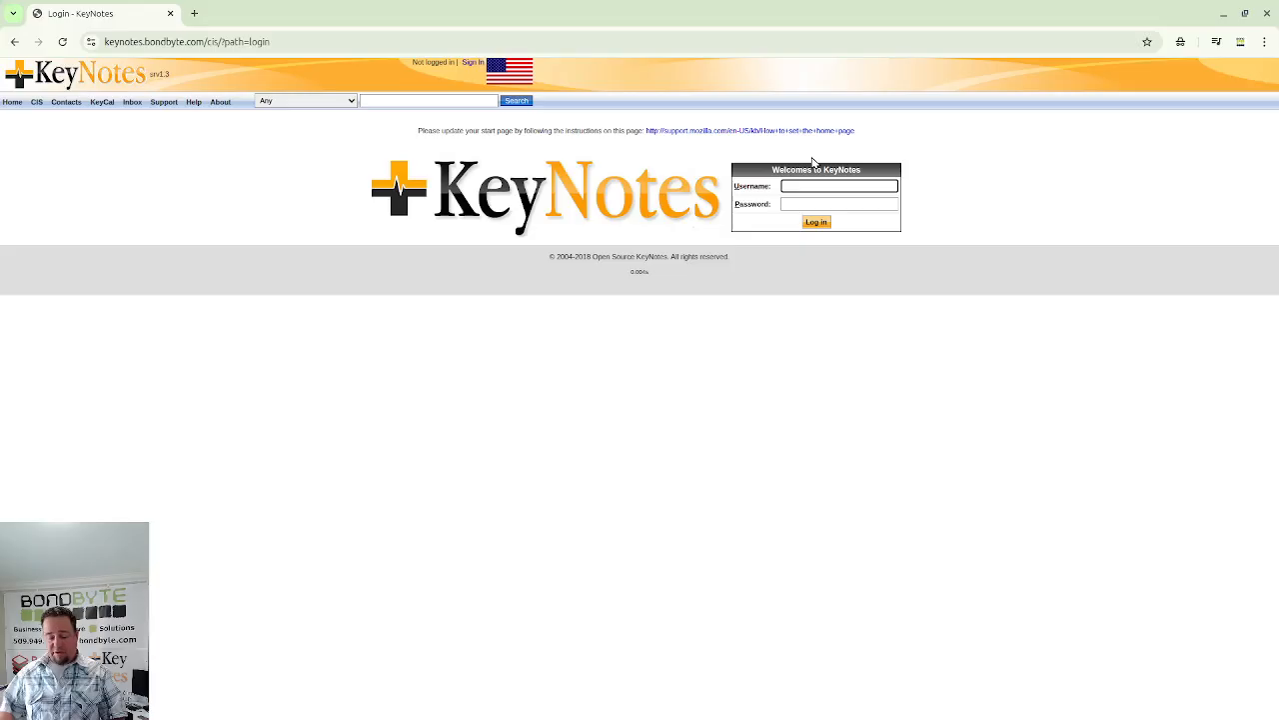
- Log in to KeyNotes with the counselor user's username and password, dismissing the password breach warning
text(Candi)
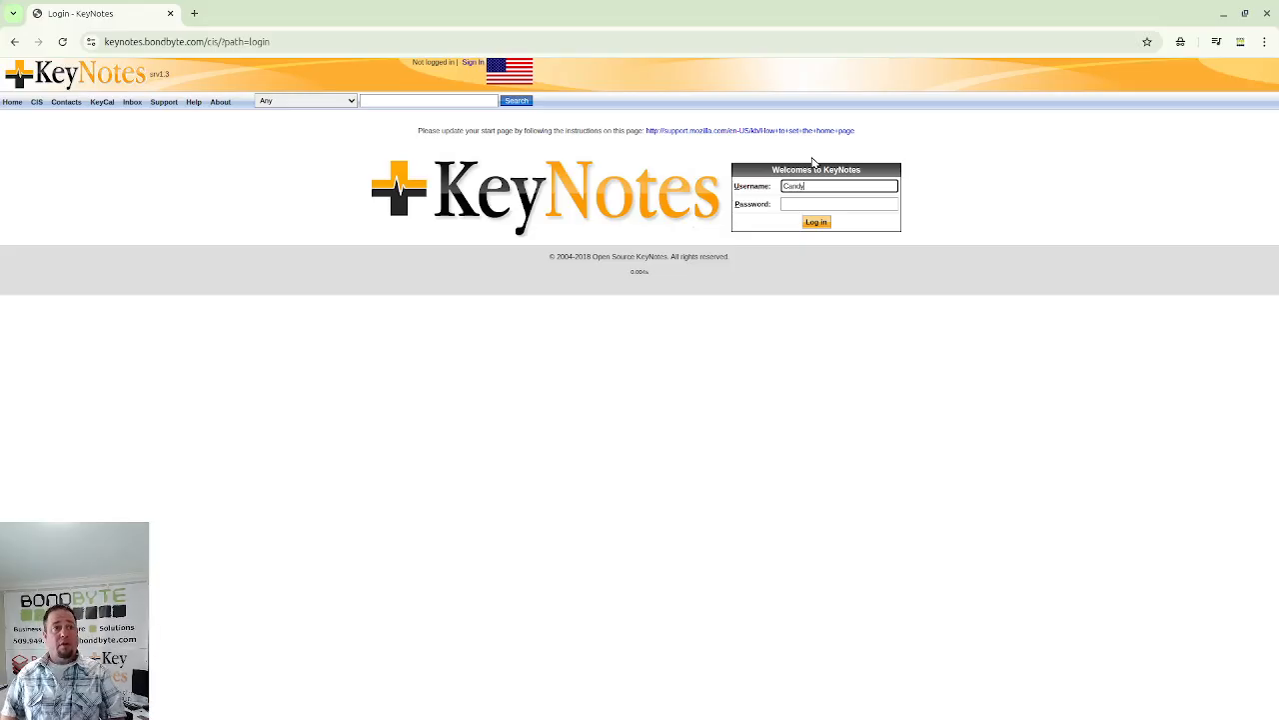
key(Tab)
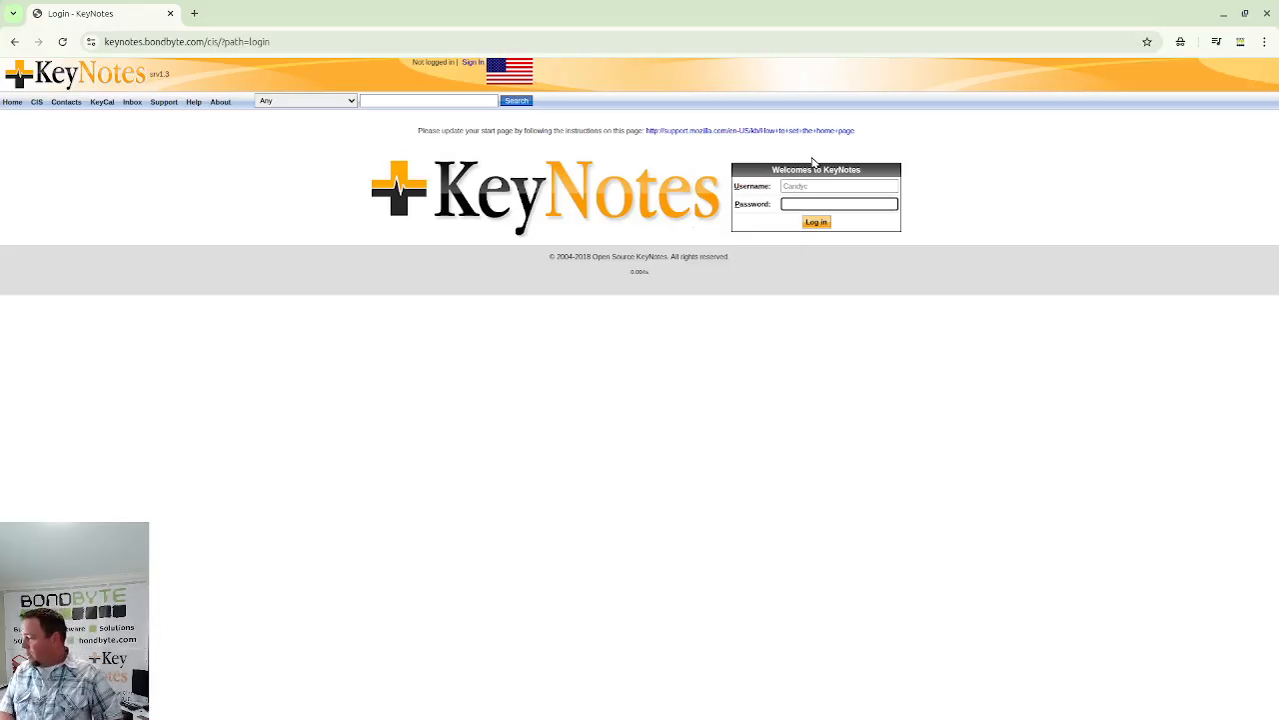
text(*****)
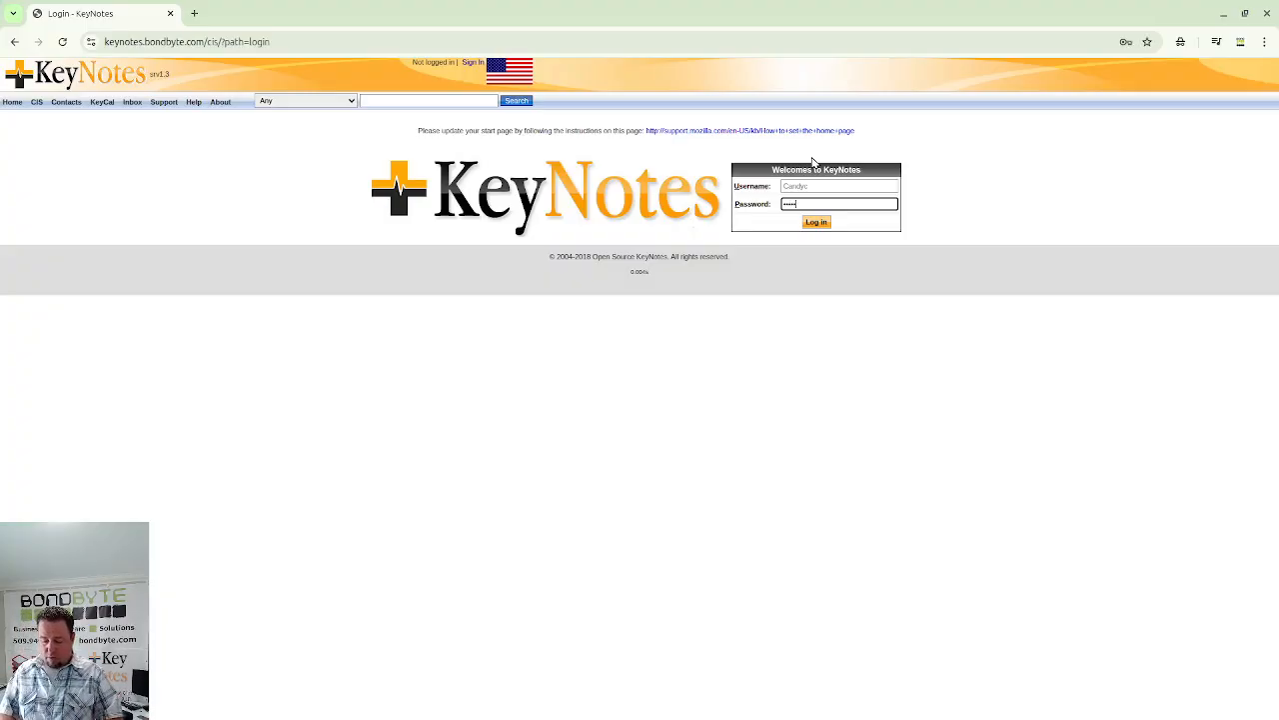
key(Return)
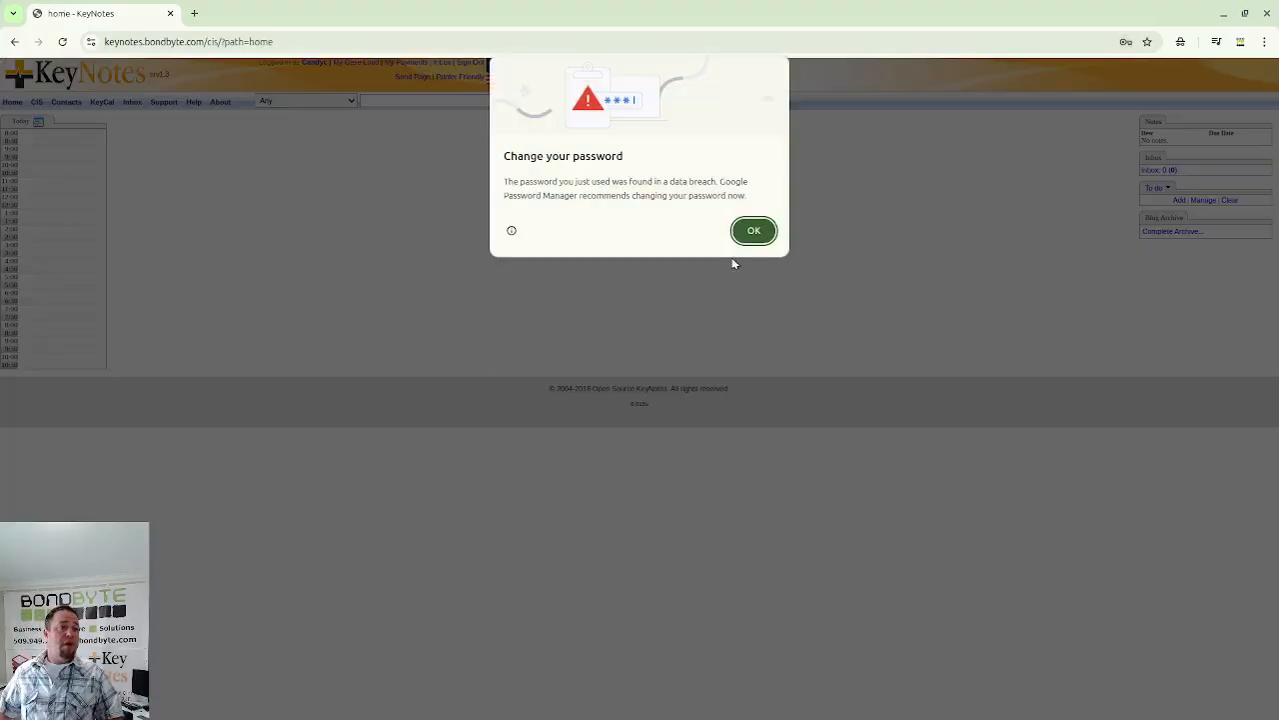
click(752, 230)
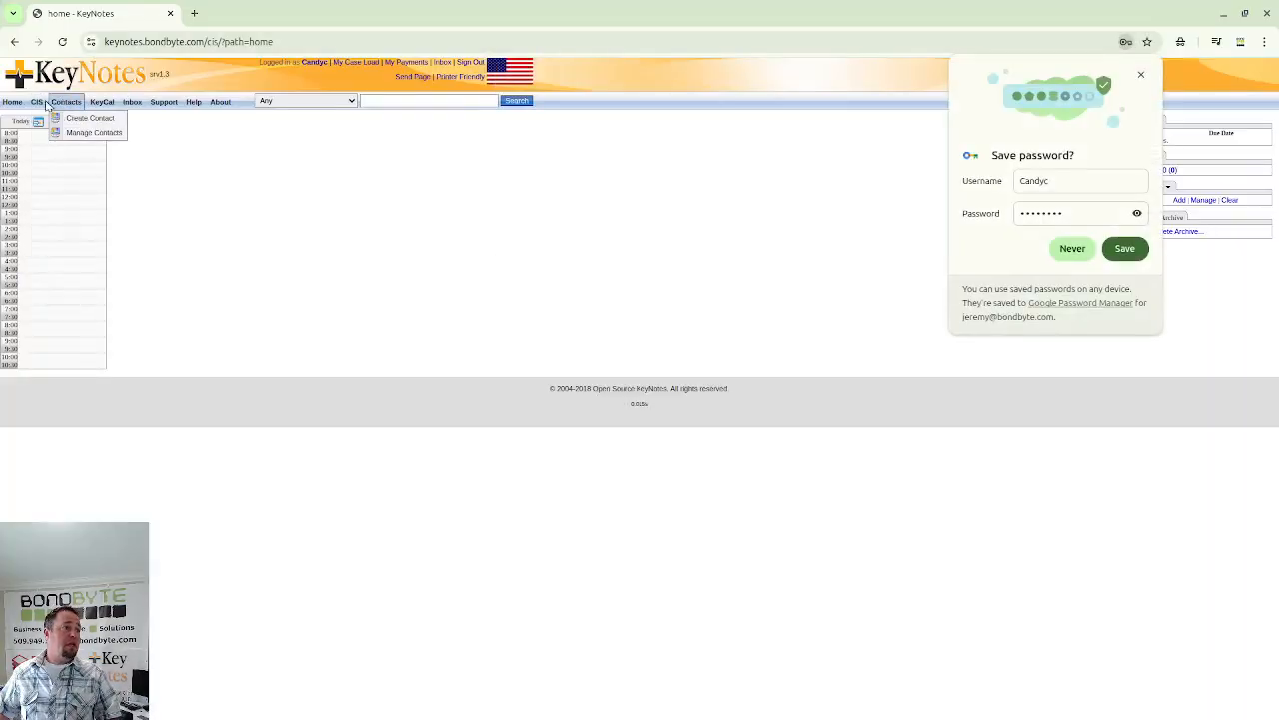
- Switch from KeyNotes to the file manager window showing the Videos folder
mouse_move(37, 106)
mouse_move(71, 285)
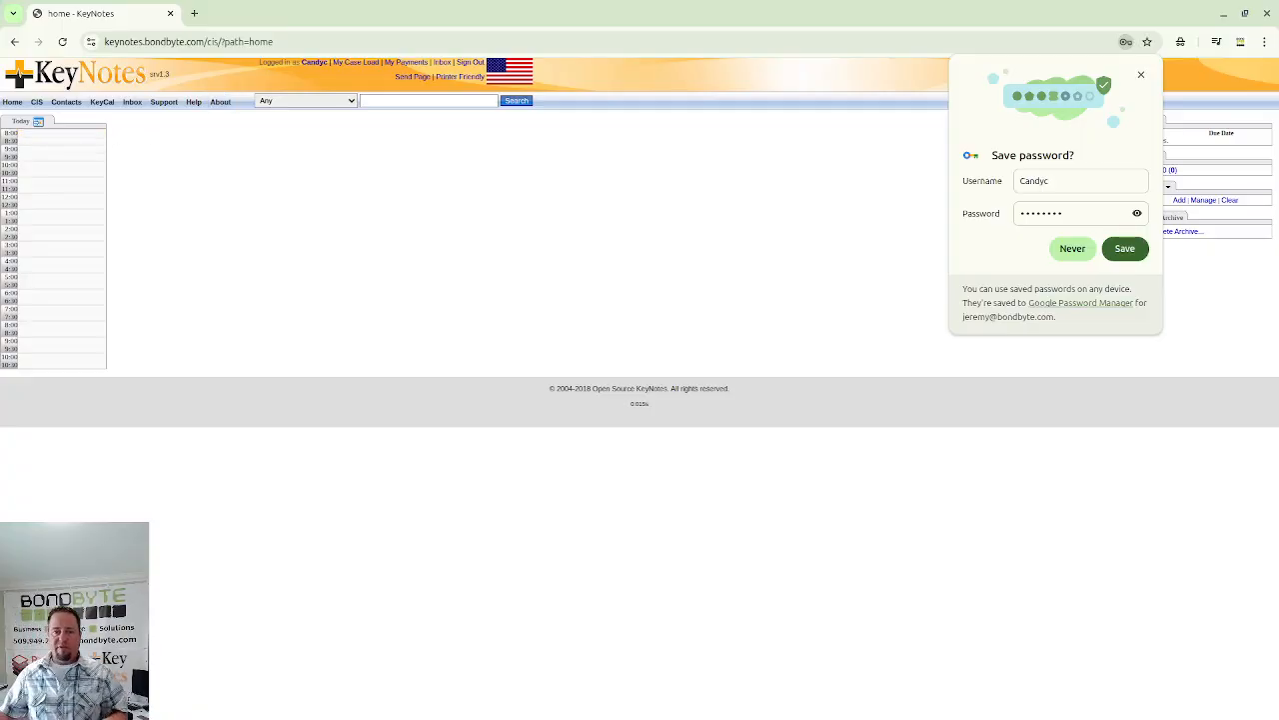
key(alt+Tab)
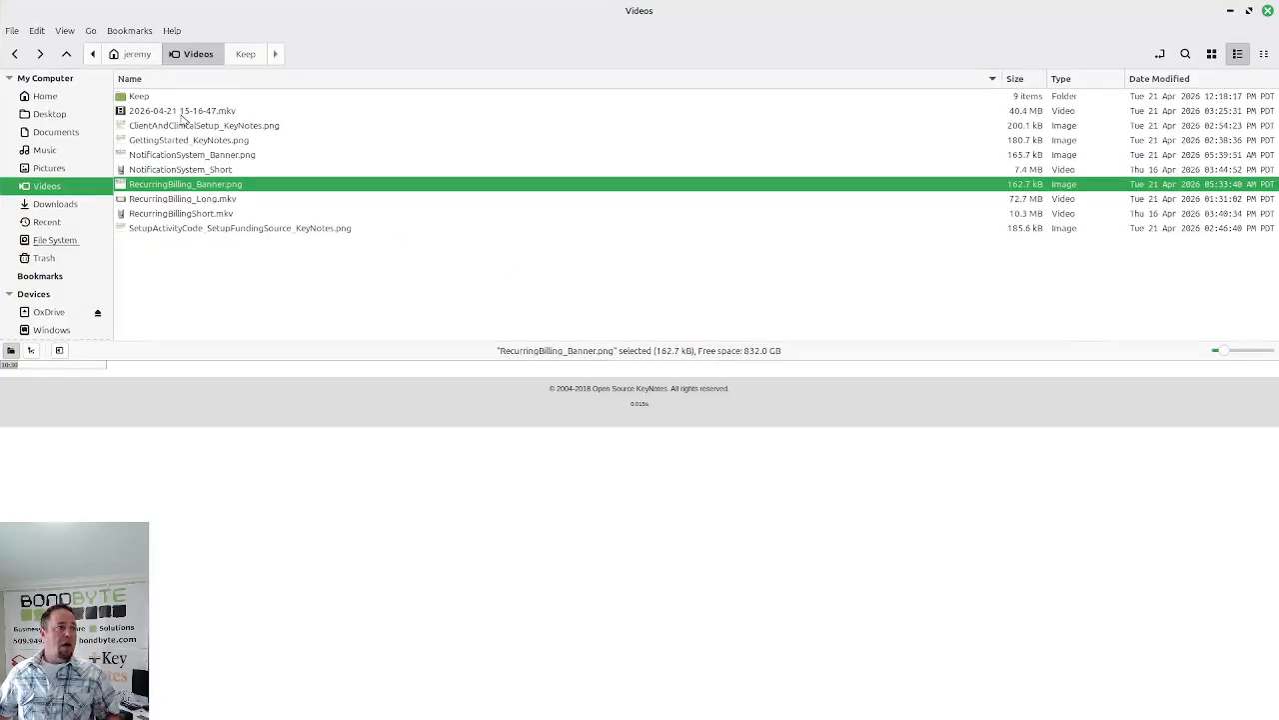